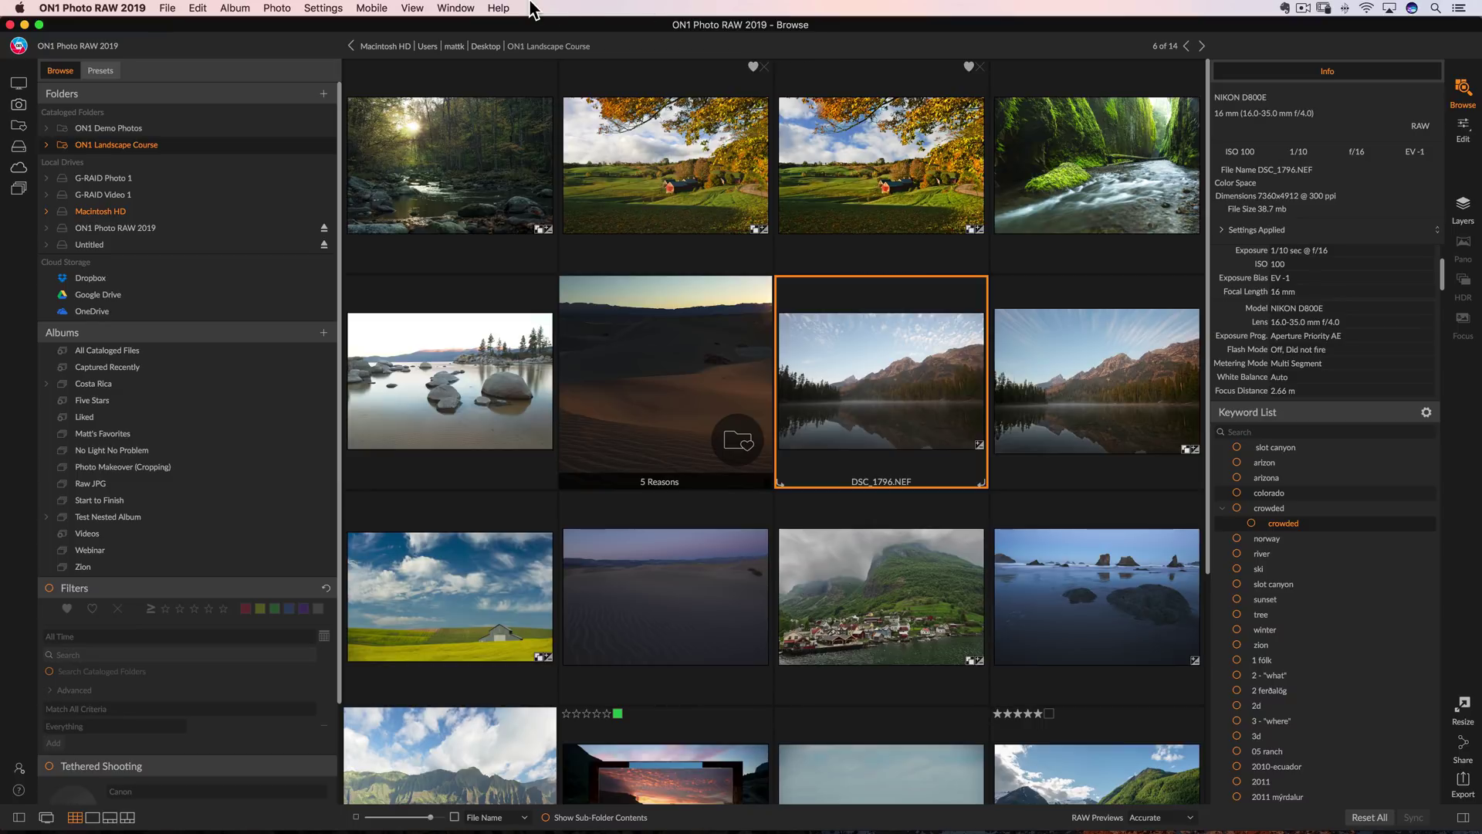
# - Show a second photo window via Window > Dual Mode, move it aside, then switch it to smaller grid thumbnails
pyautogui.click(456, 9)
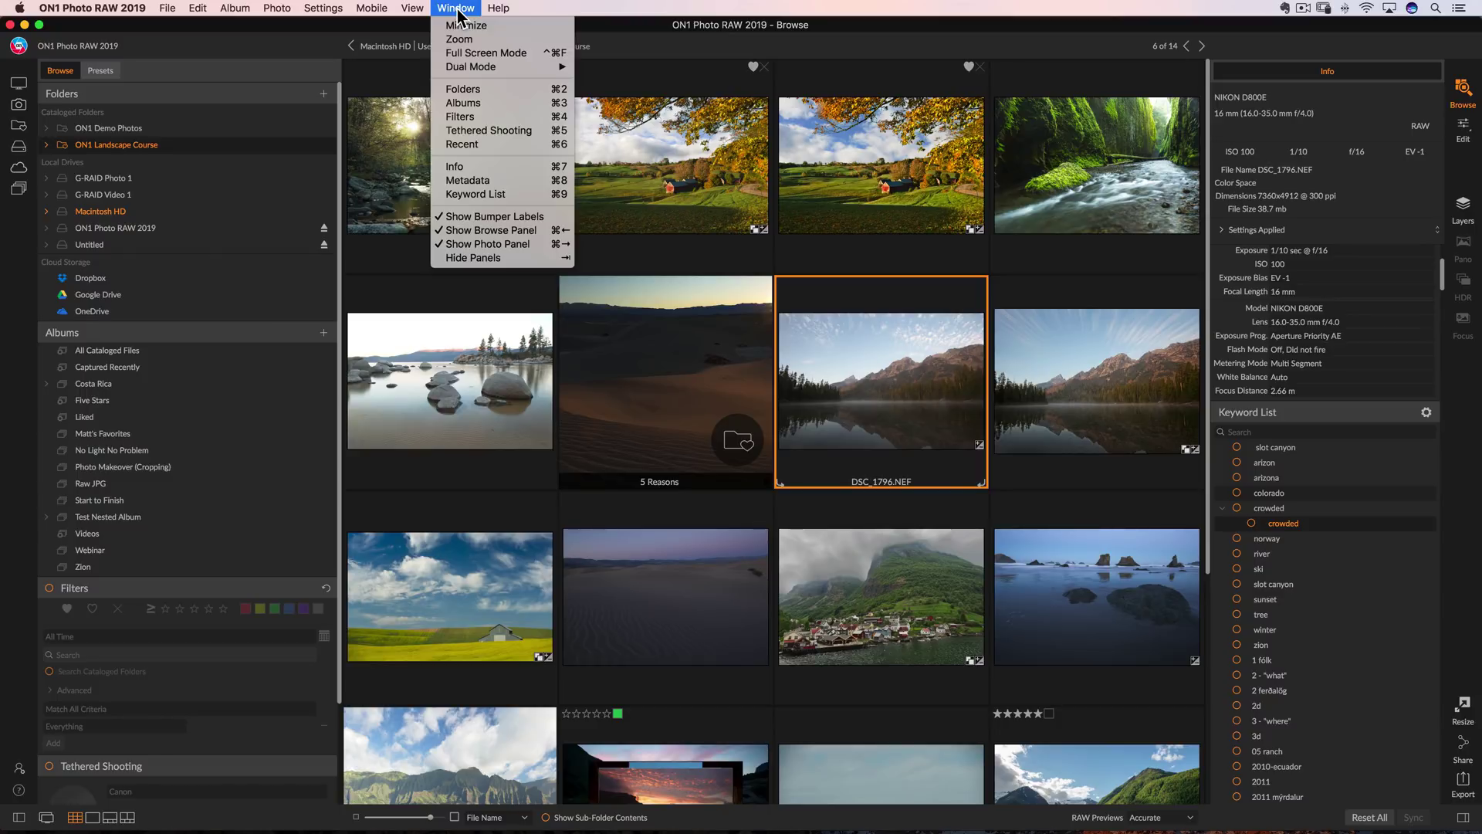
pyautogui.moveTo(477, 67)
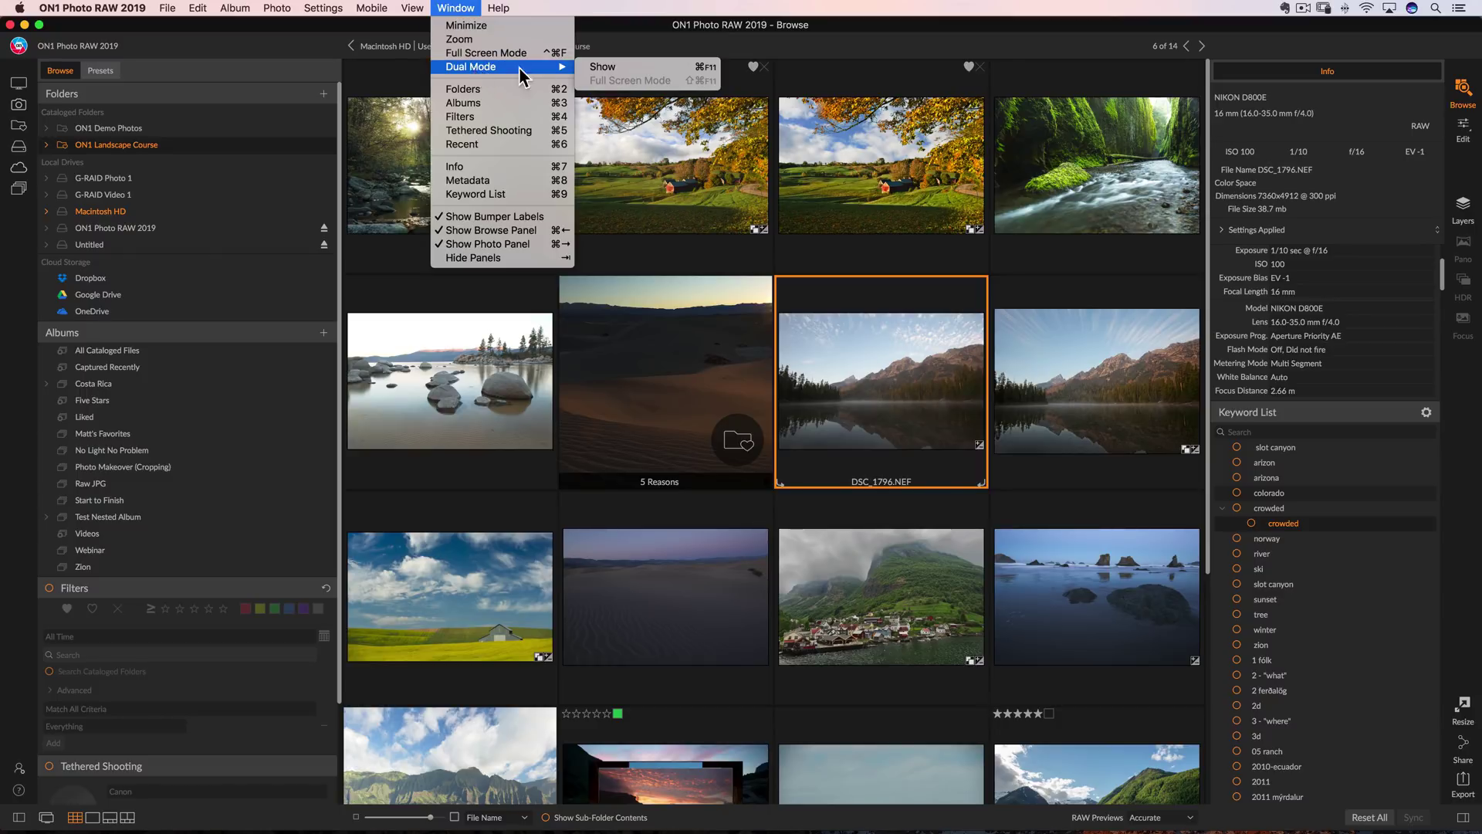
pyautogui.click(610, 67)
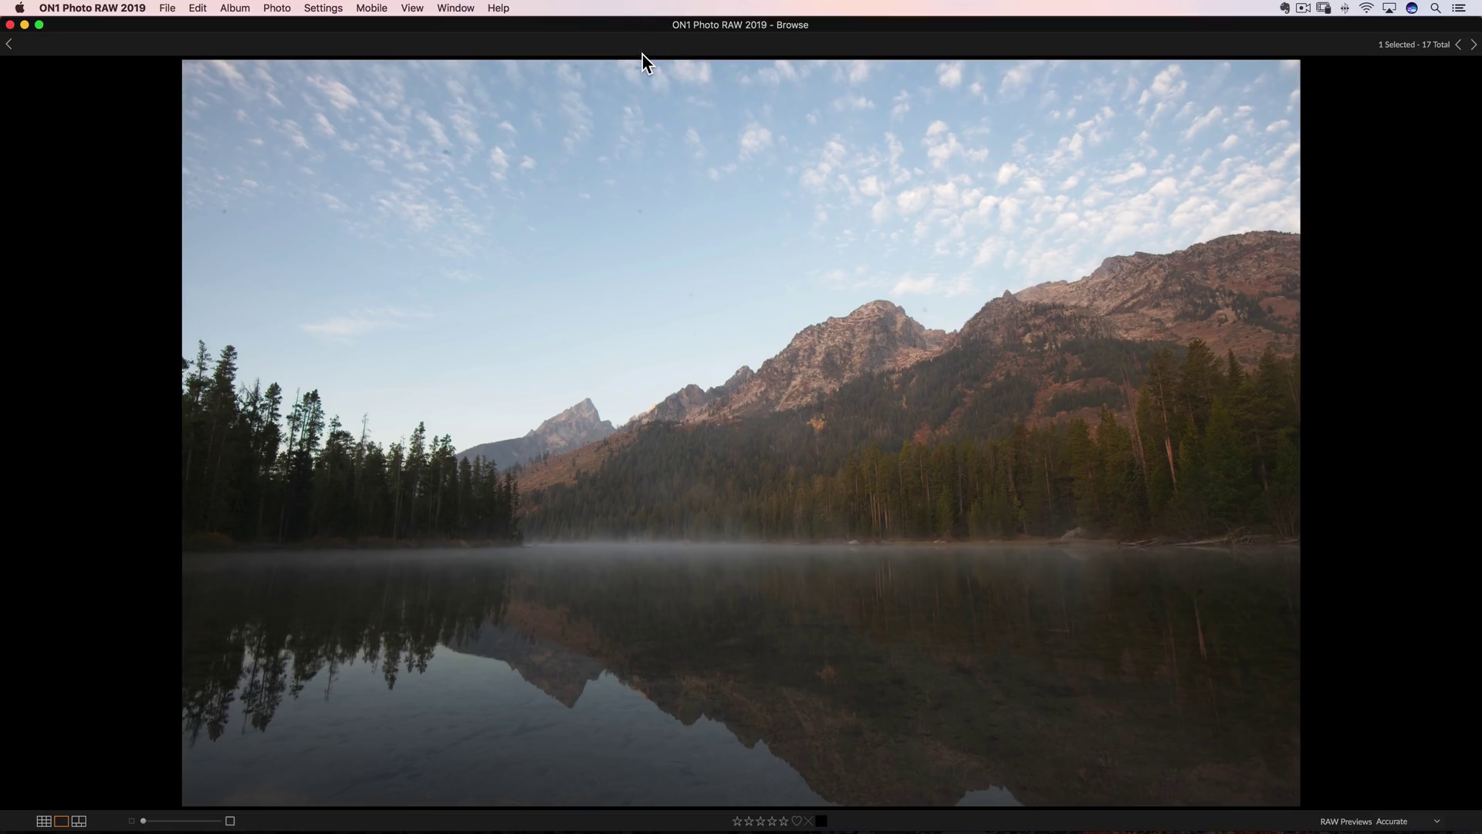
pyautogui.moveTo(610, 32); pyautogui.dragTo(1477, 31)
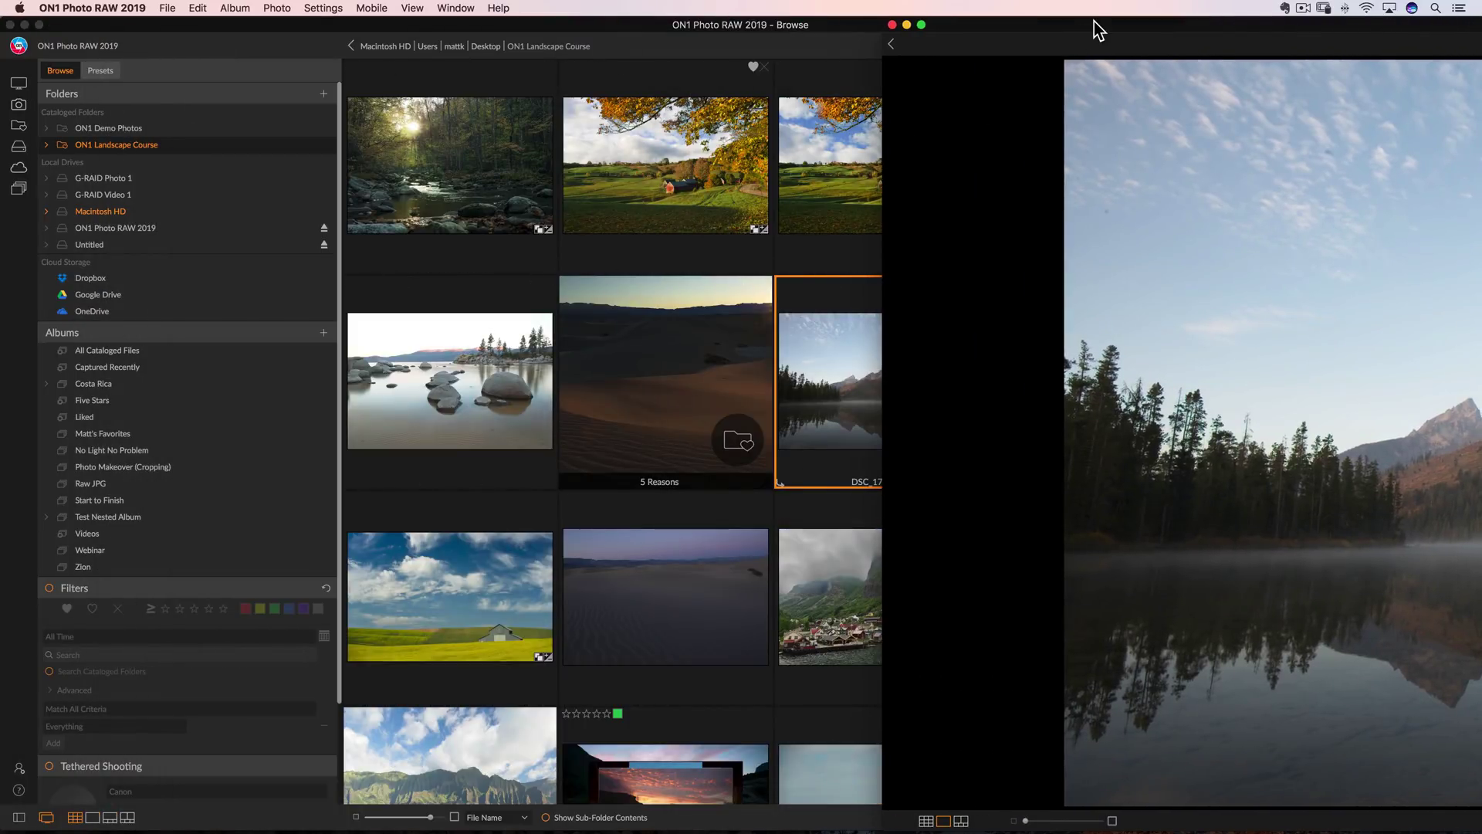
pyautogui.moveTo(1094, 21); pyautogui.dragTo(315, 15)
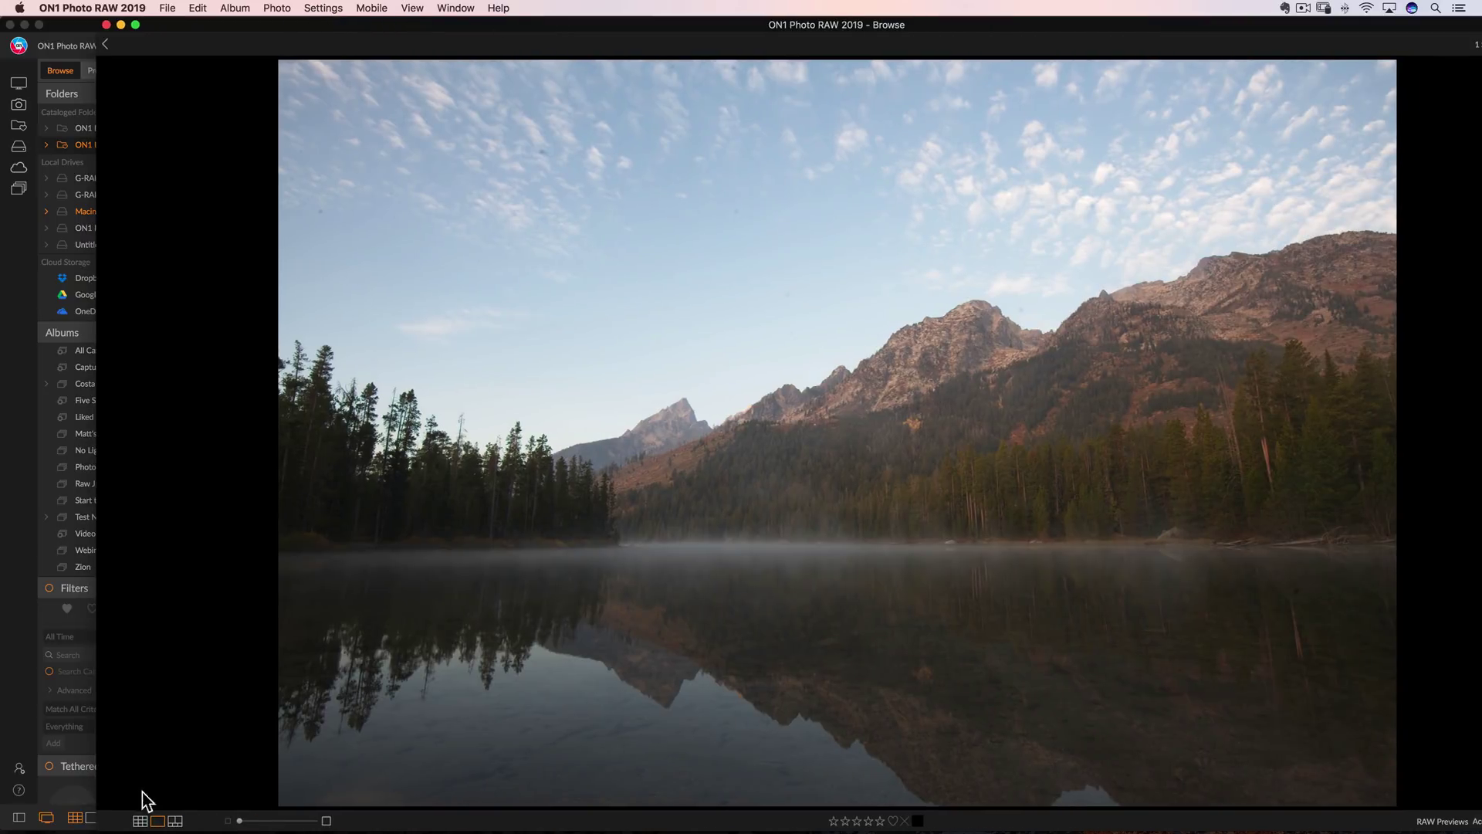
pyautogui.click(140, 820)
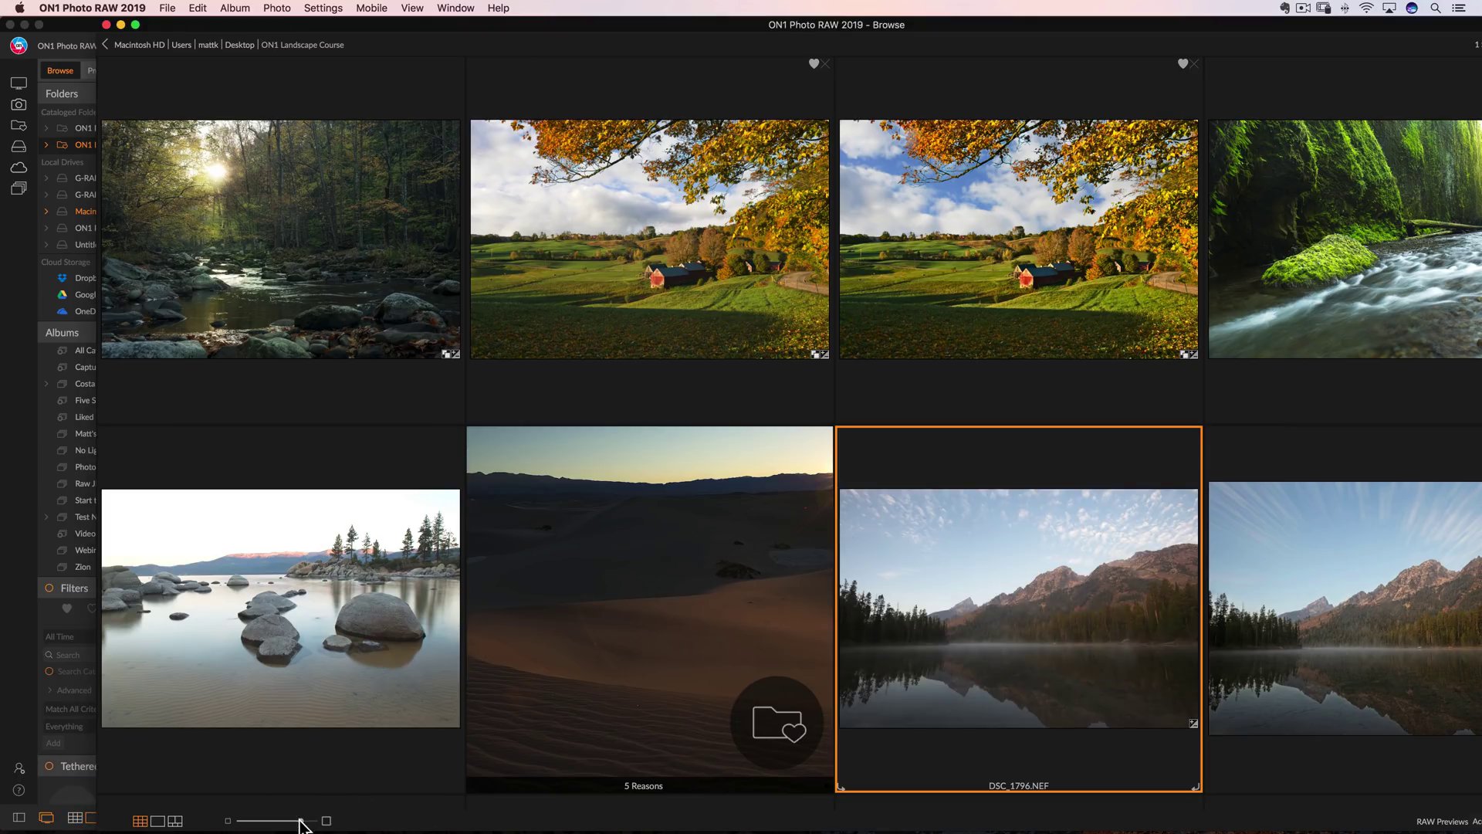
pyautogui.moveTo(301, 821); pyautogui.dragTo(288, 820)
# - Show DSC_1796.NEF in a second browse window, reposition it, then close it
pyautogui.press('super+F4')
pyautogui.moveTo(687, 65); pyautogui.dragTo(448, 119)
pyautogui.moveTo(610, 119); pyautogui.dragTo(26, 117)
pyautogui.press('super+F4')
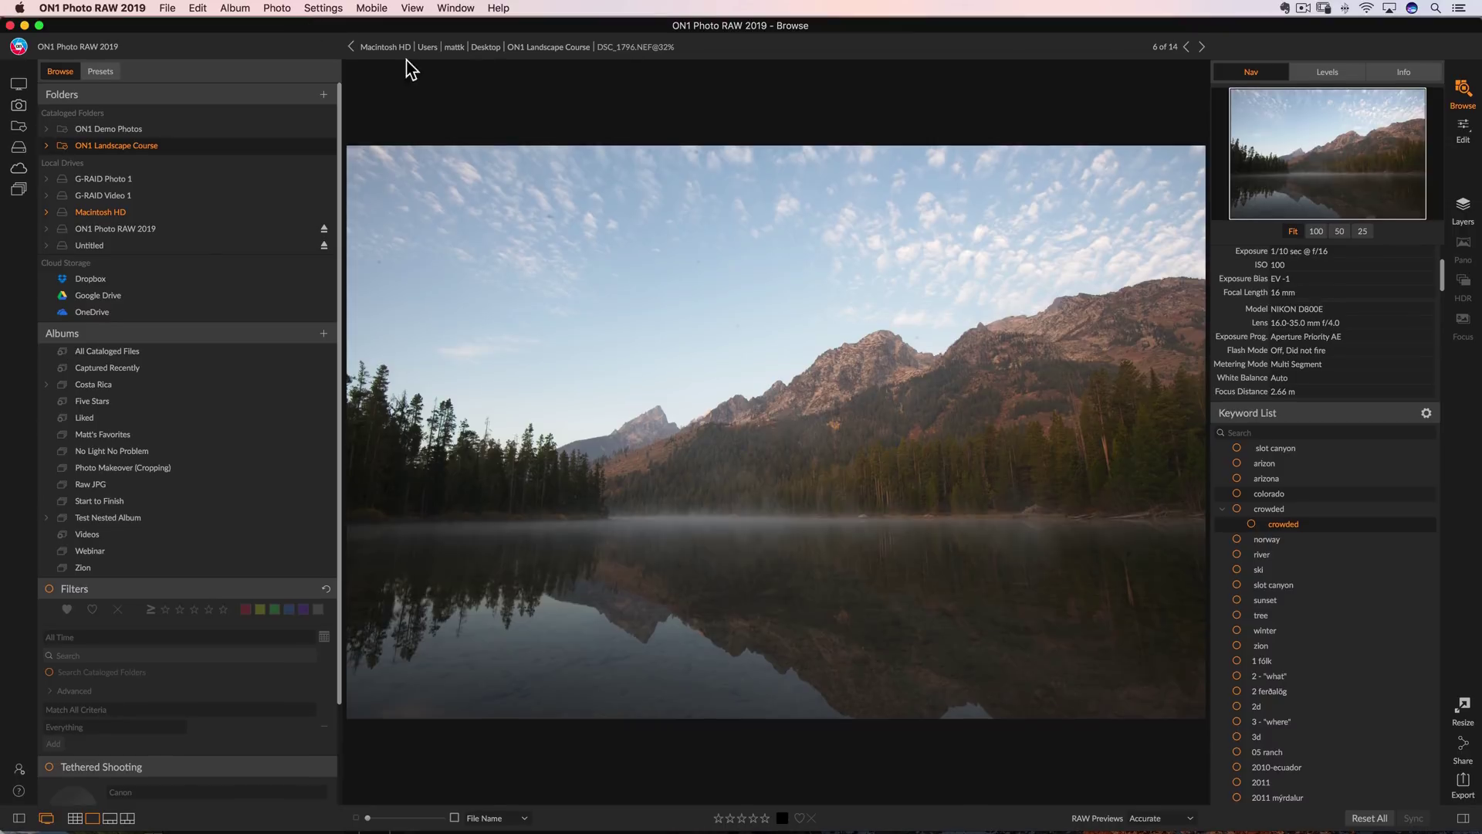
# - Open DSC_1796.NEF in Edit, turn off Dual Mode's second window, and maximize the Edit window
pyautogui.click(1462, 132)
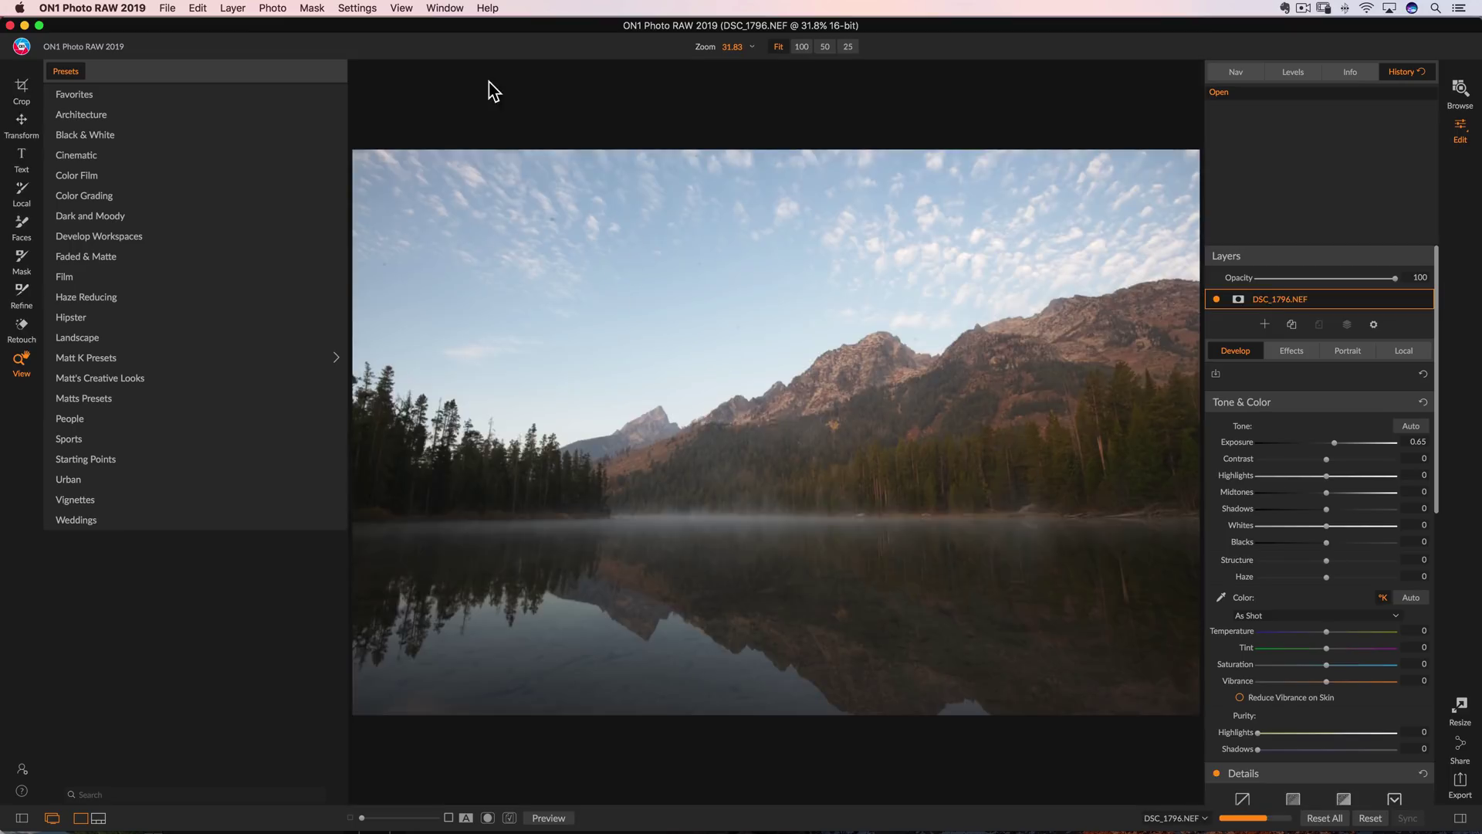
pyautogui.doubleClick(421, 25)
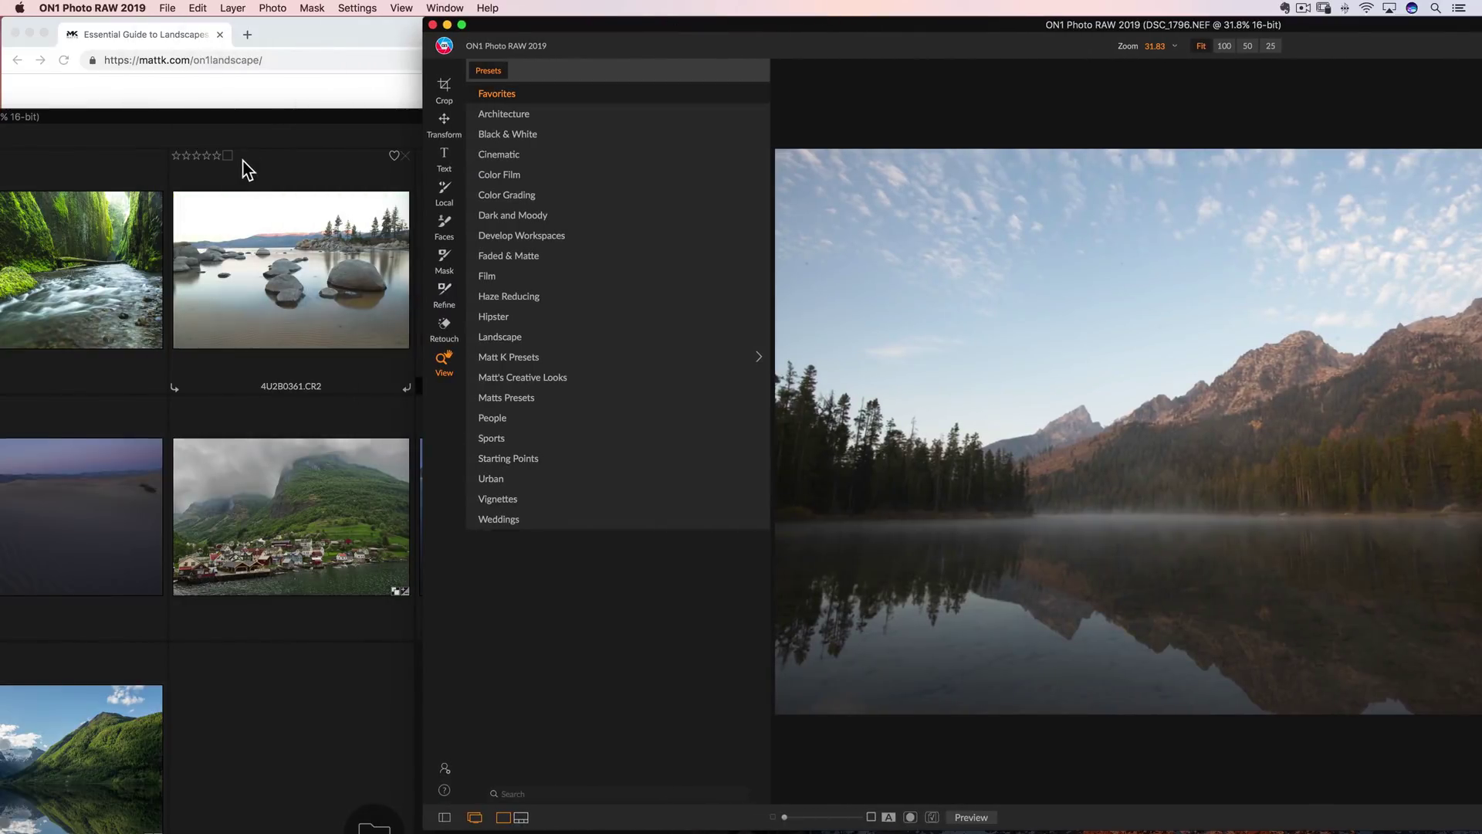
pyautogui.doubleClick(271, 125)
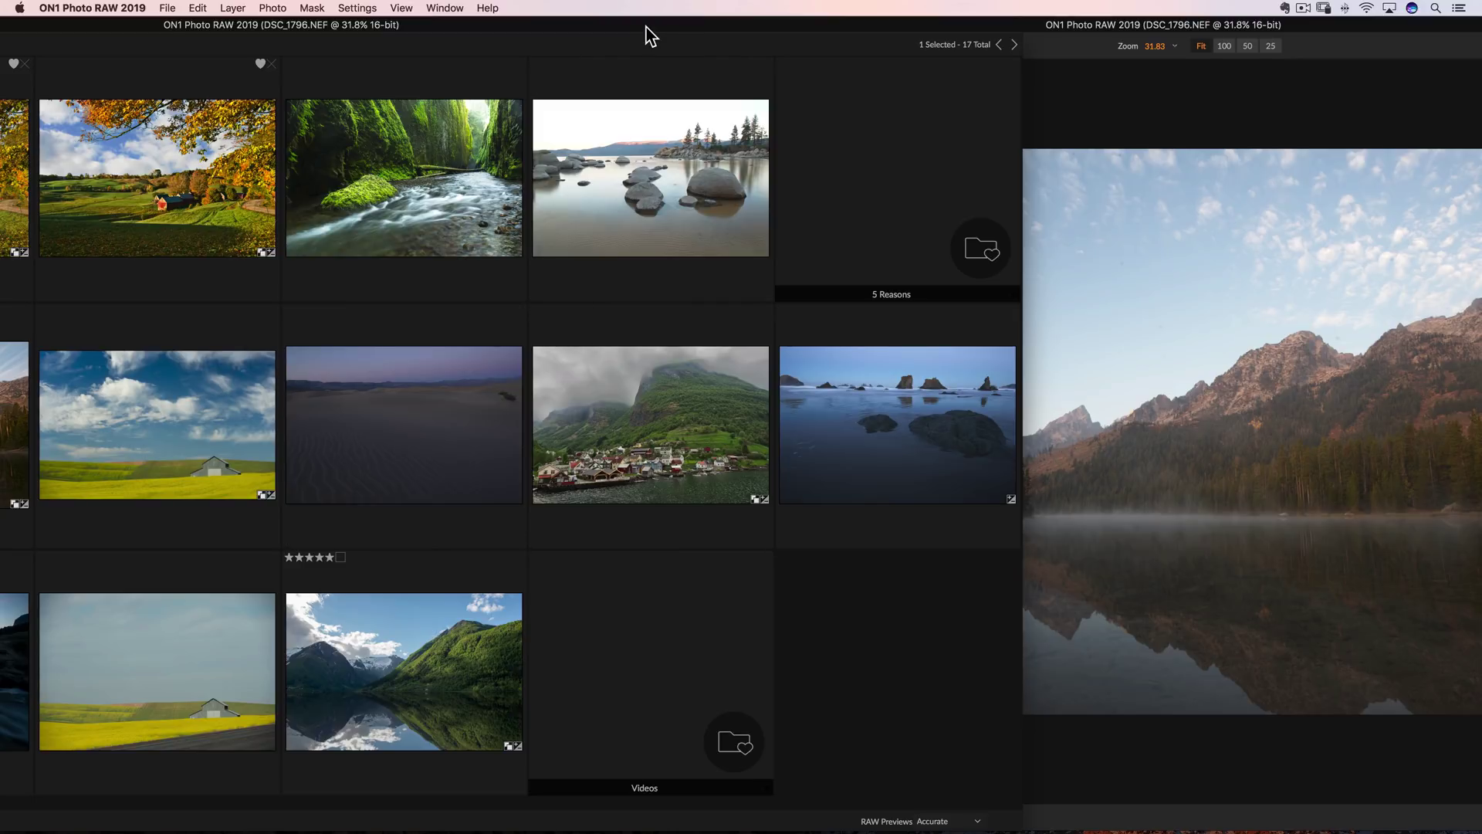
pyautogui.click(446, 8)
pyautogui.moveTo(469, 71)
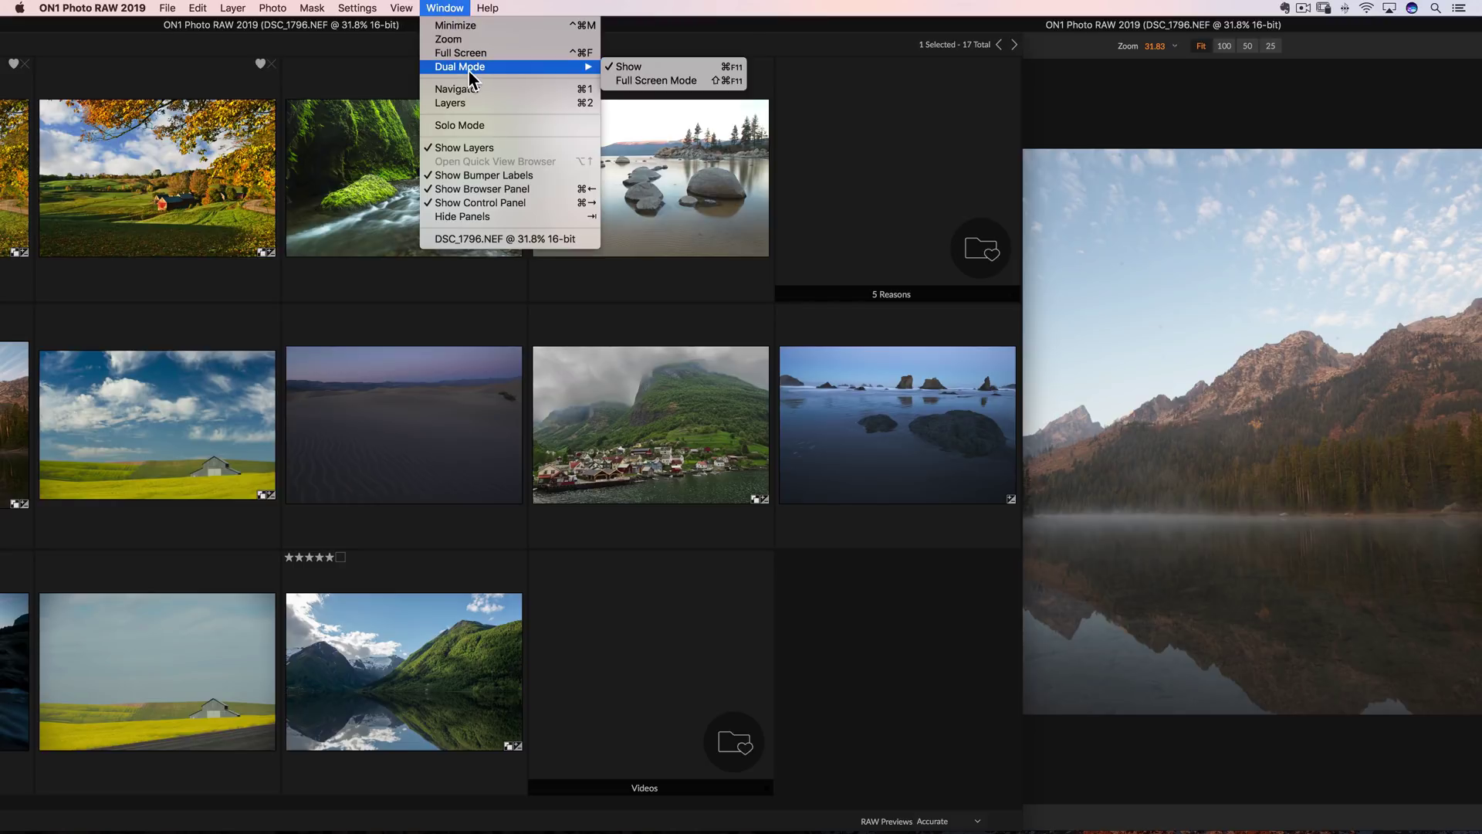
pyautogui.click(675, 68)
pyautogui.doubleClick(984, 26)
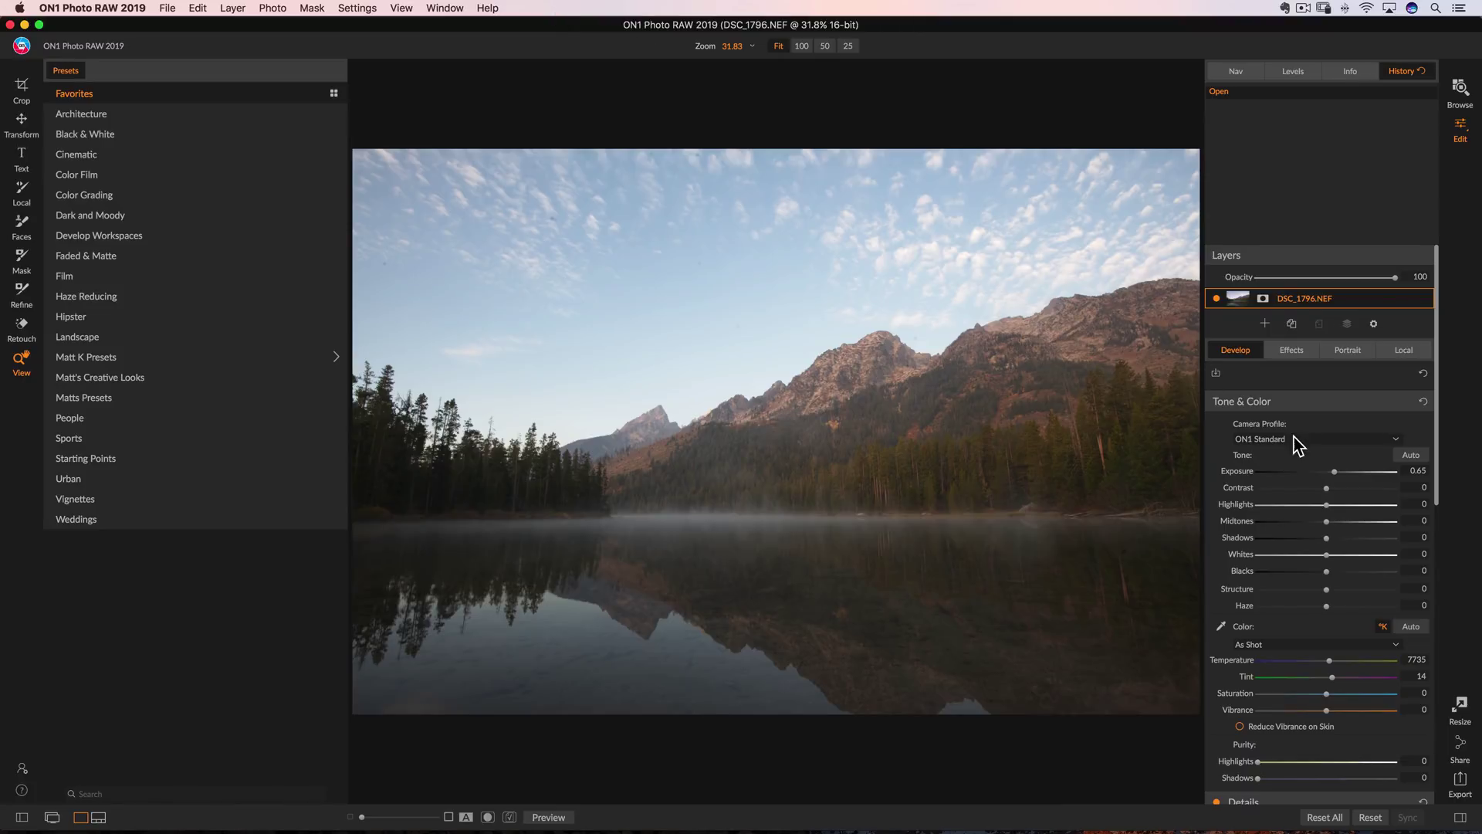
# - Set exposure to 0.6, then view the Nav, Levels, Info and History tabs
pyautogui.moveTo(1335, 473); pyautogui.dragTo(1341, 525)
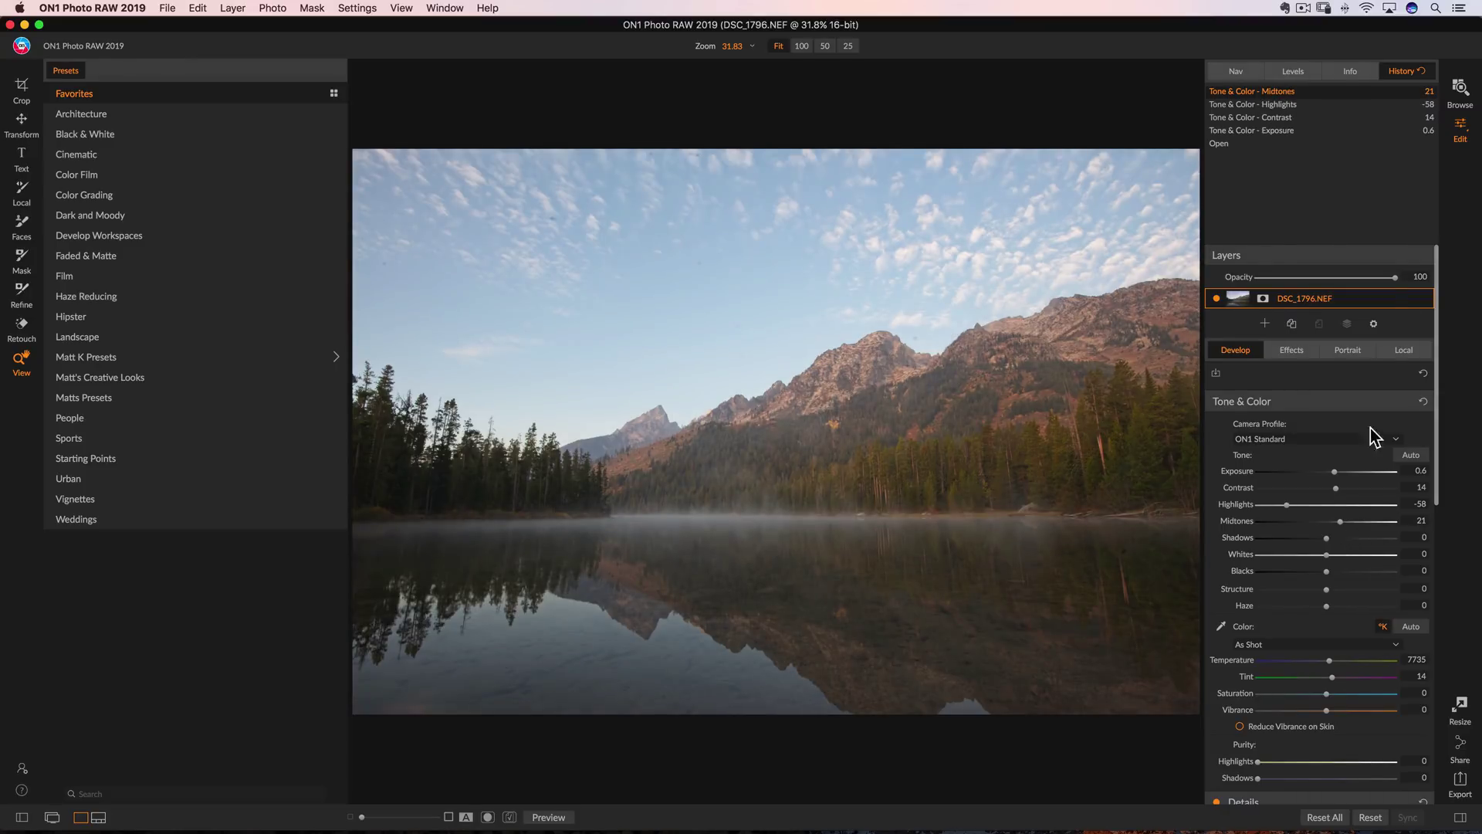
pyautogui.click(1239, 75)
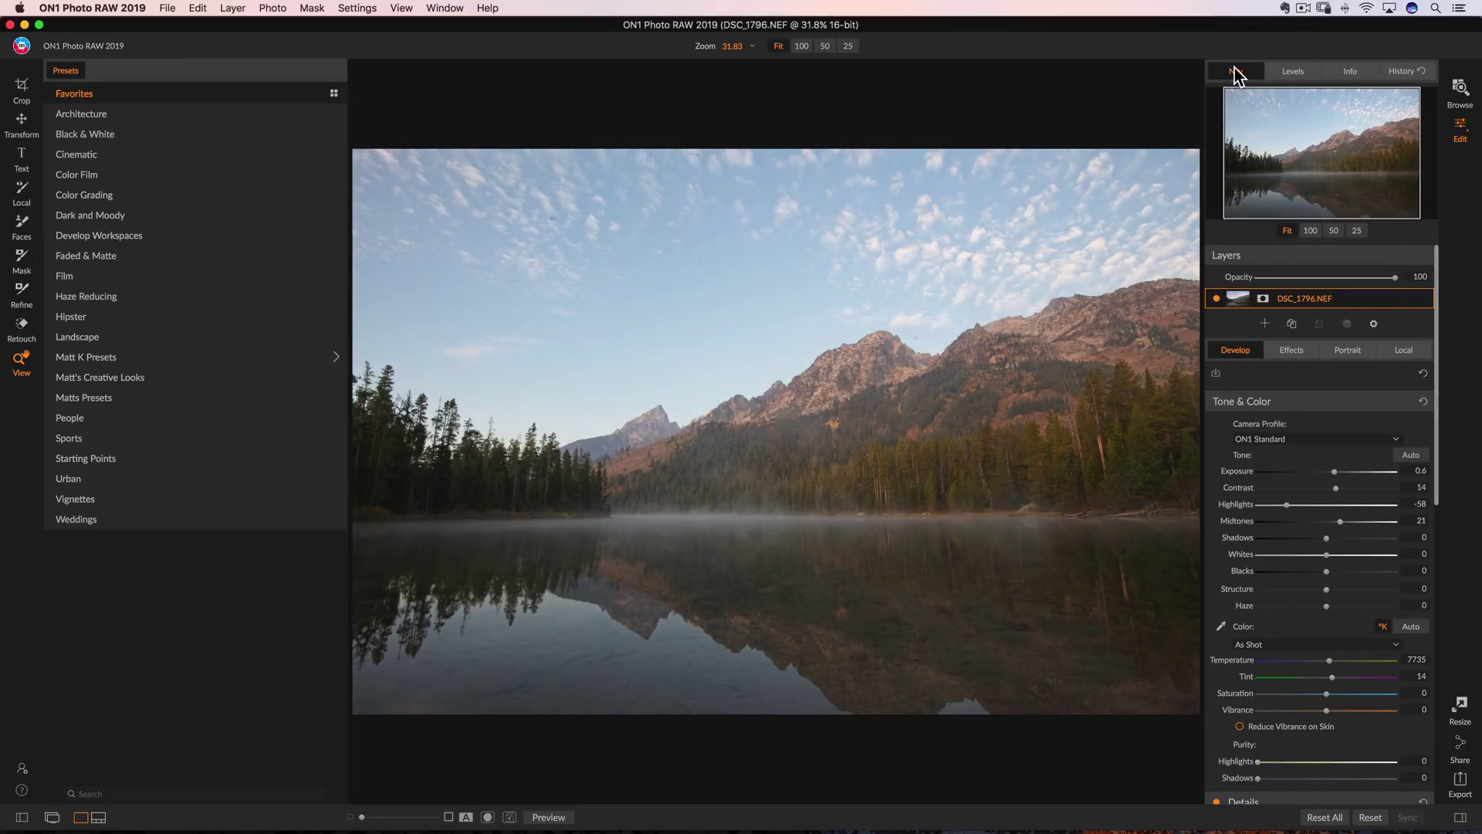
pyautogui.click(1298, 71)
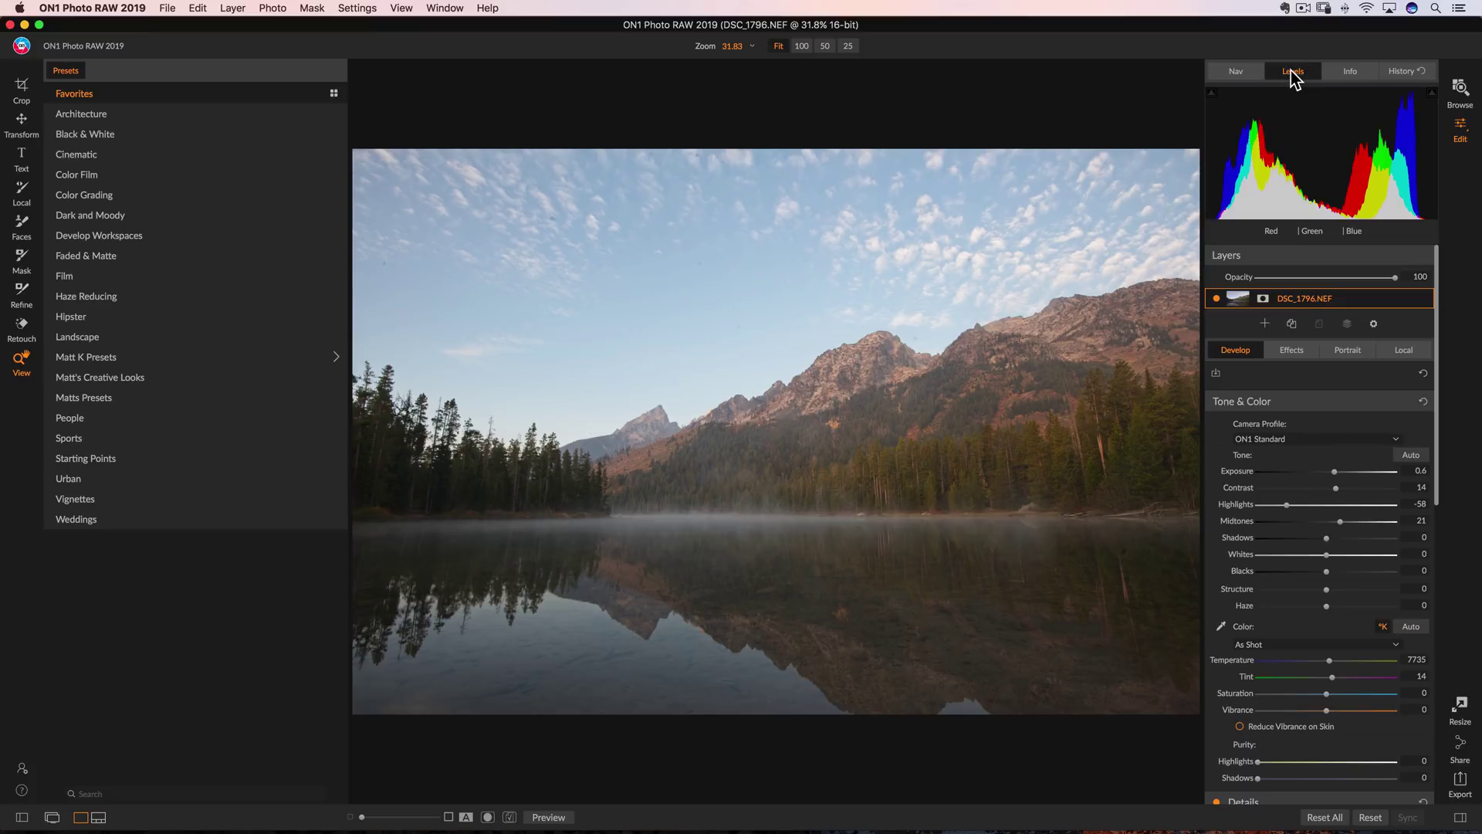
pyautogui.click(1357, 74)
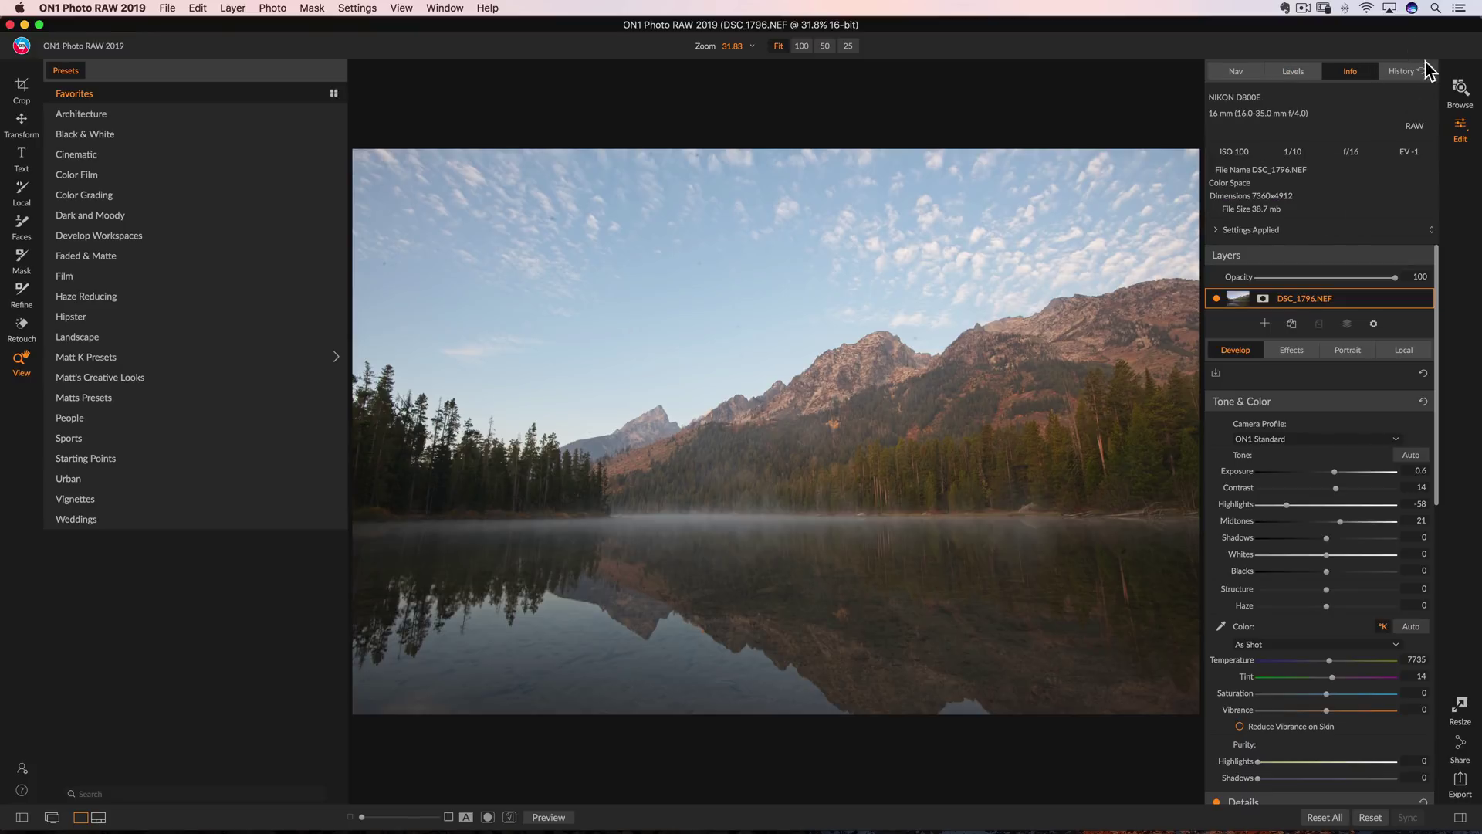
pyautogui.click(1407, 73)
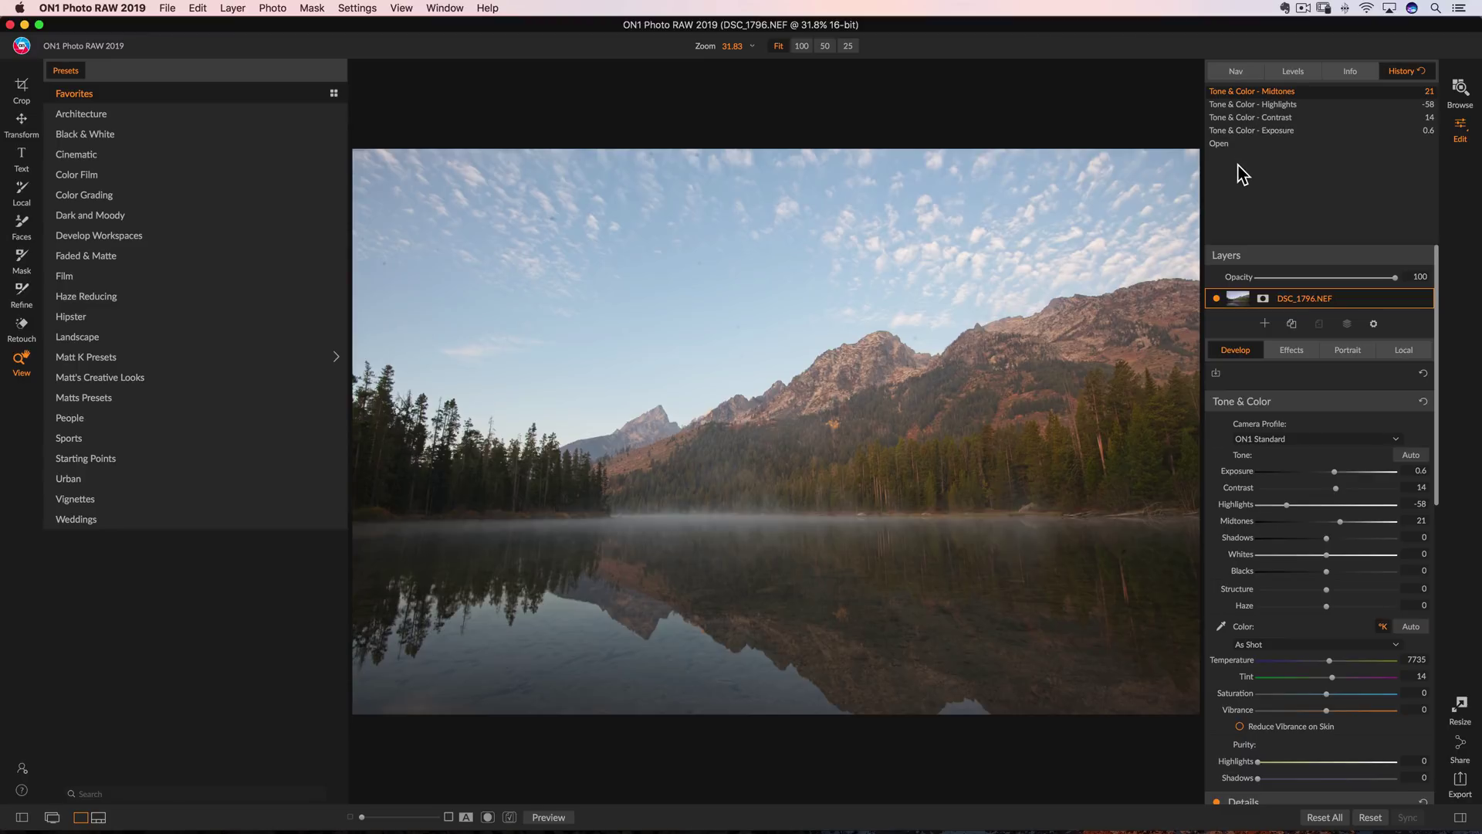
# - Step back through History to the original photo, then restore all edits through Midtones 21
pyautogui.click(1233, 105)
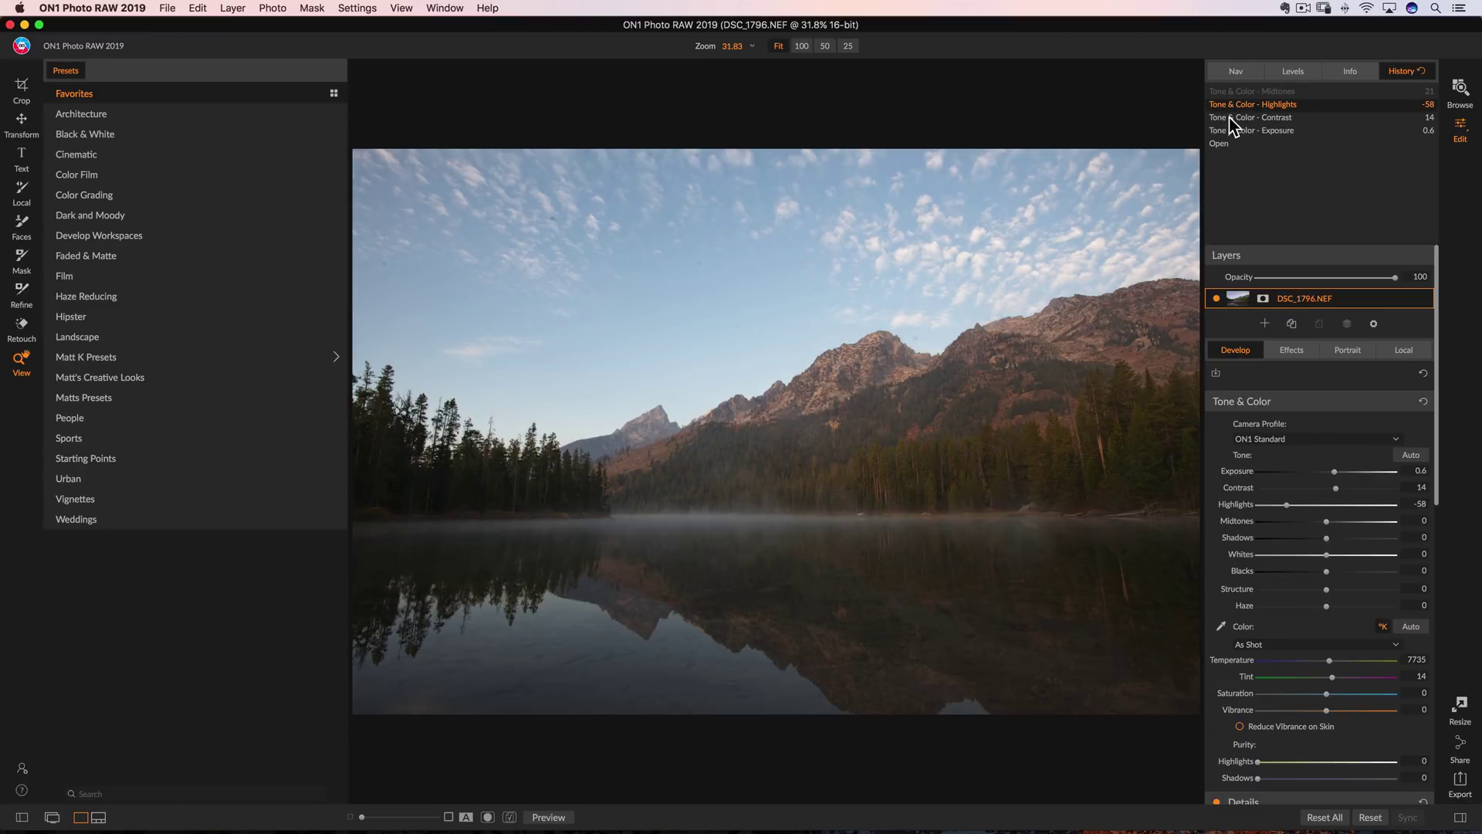
pyautogui.click(1231, 117)
pyautogui.click(1228, 130)
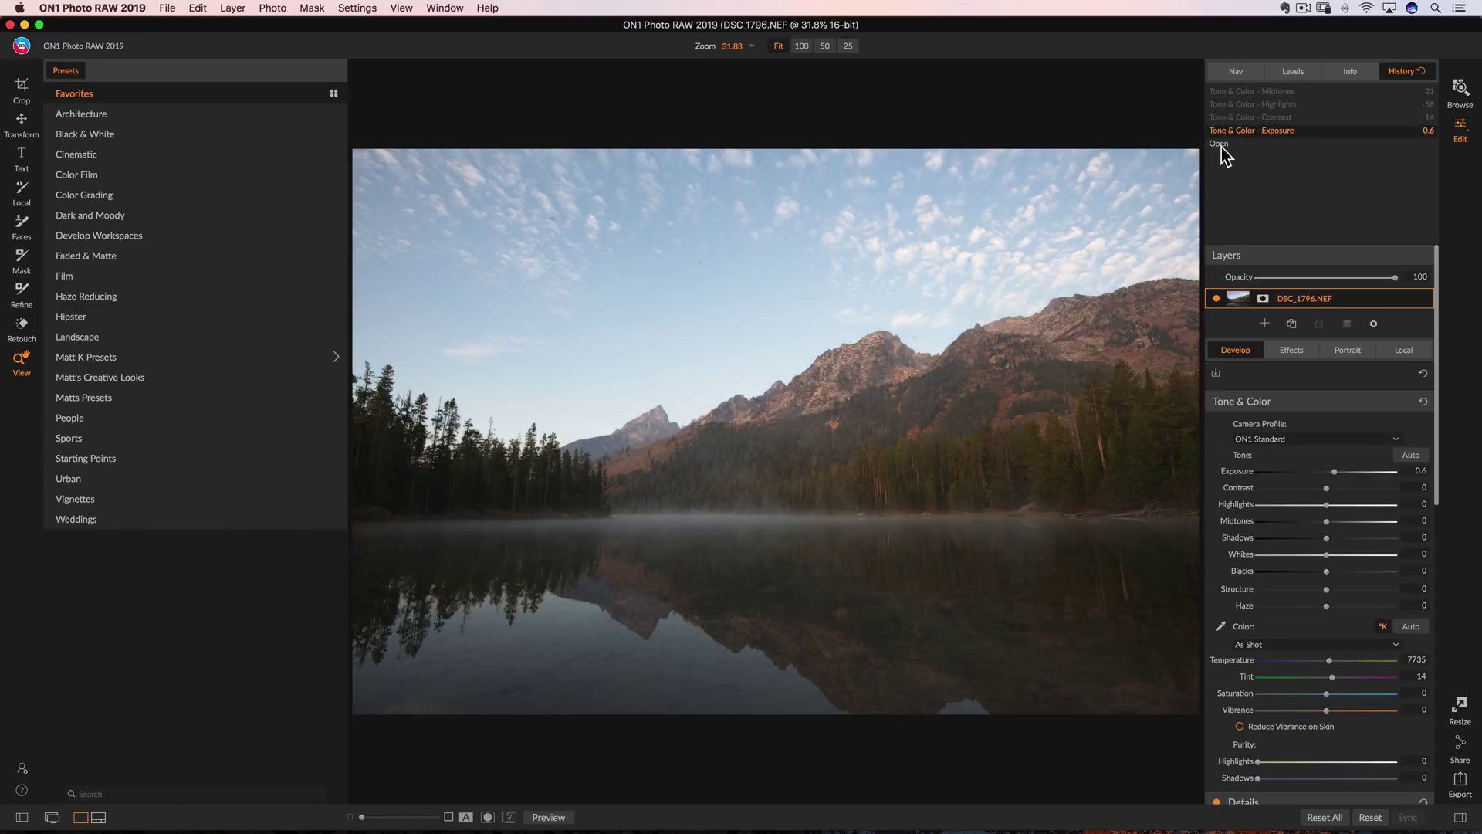
pyautogui.click(1221, 145)
pyautogui.click(1233, 131)
pyautogui.click(1235, 118)
pyautogui.click(1235, 105)
pyautogui.click(1235, 118)
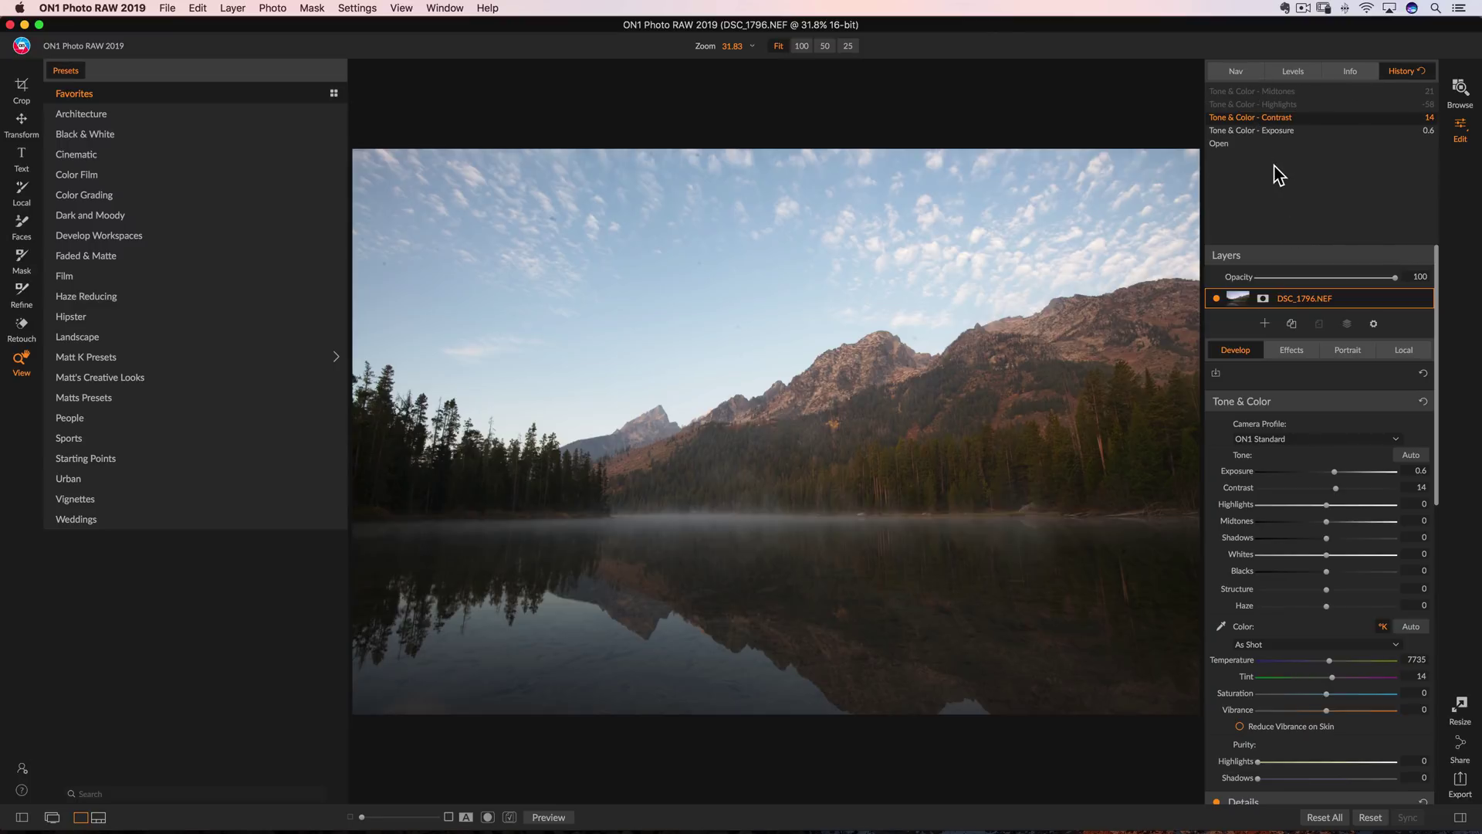
pyautogui.click(1244, 91)
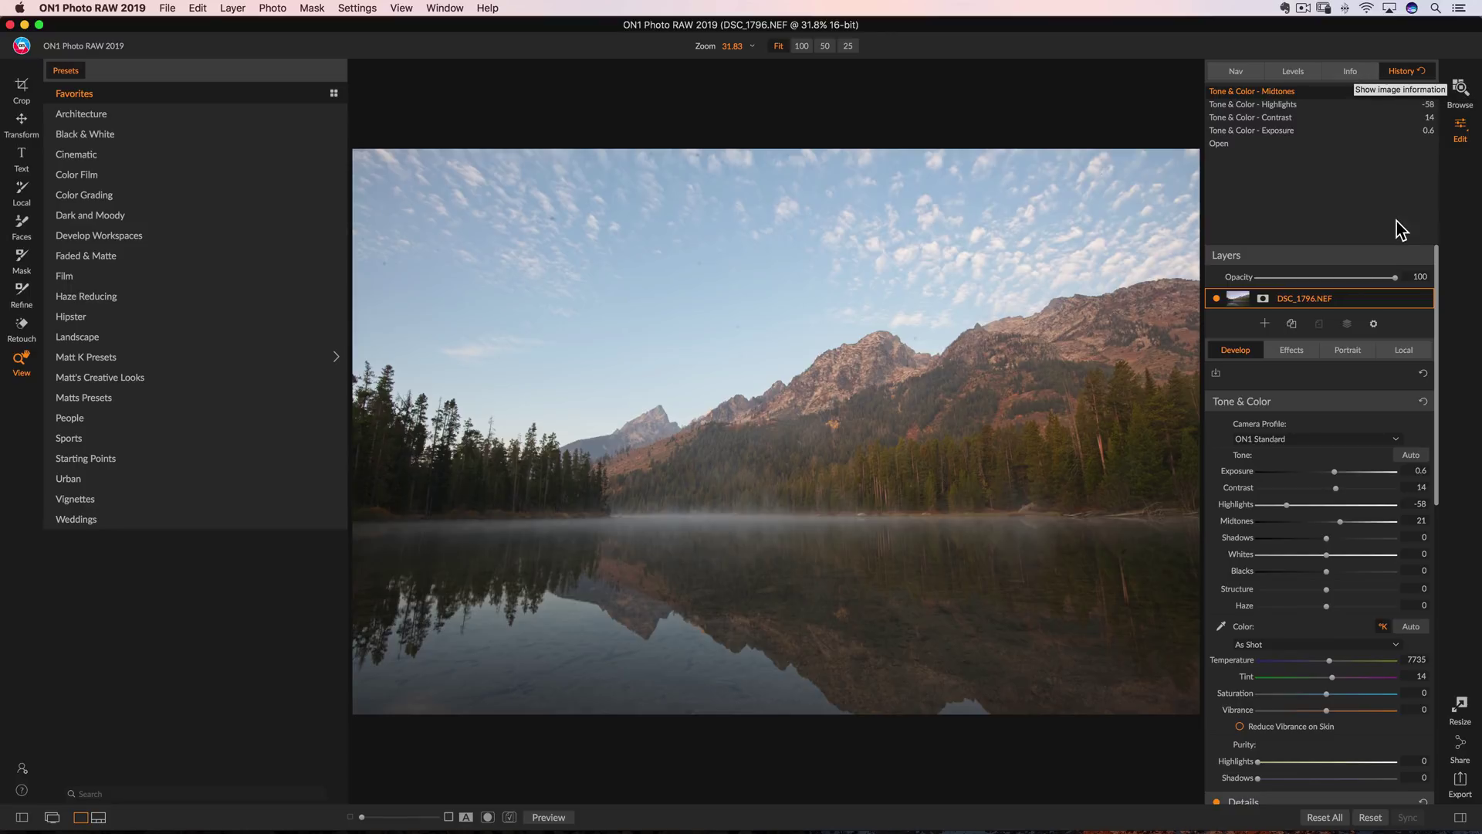
# - Add the Sunshine filter and warm the photo to temperature 8288
pyautogui.click(1302, 351)
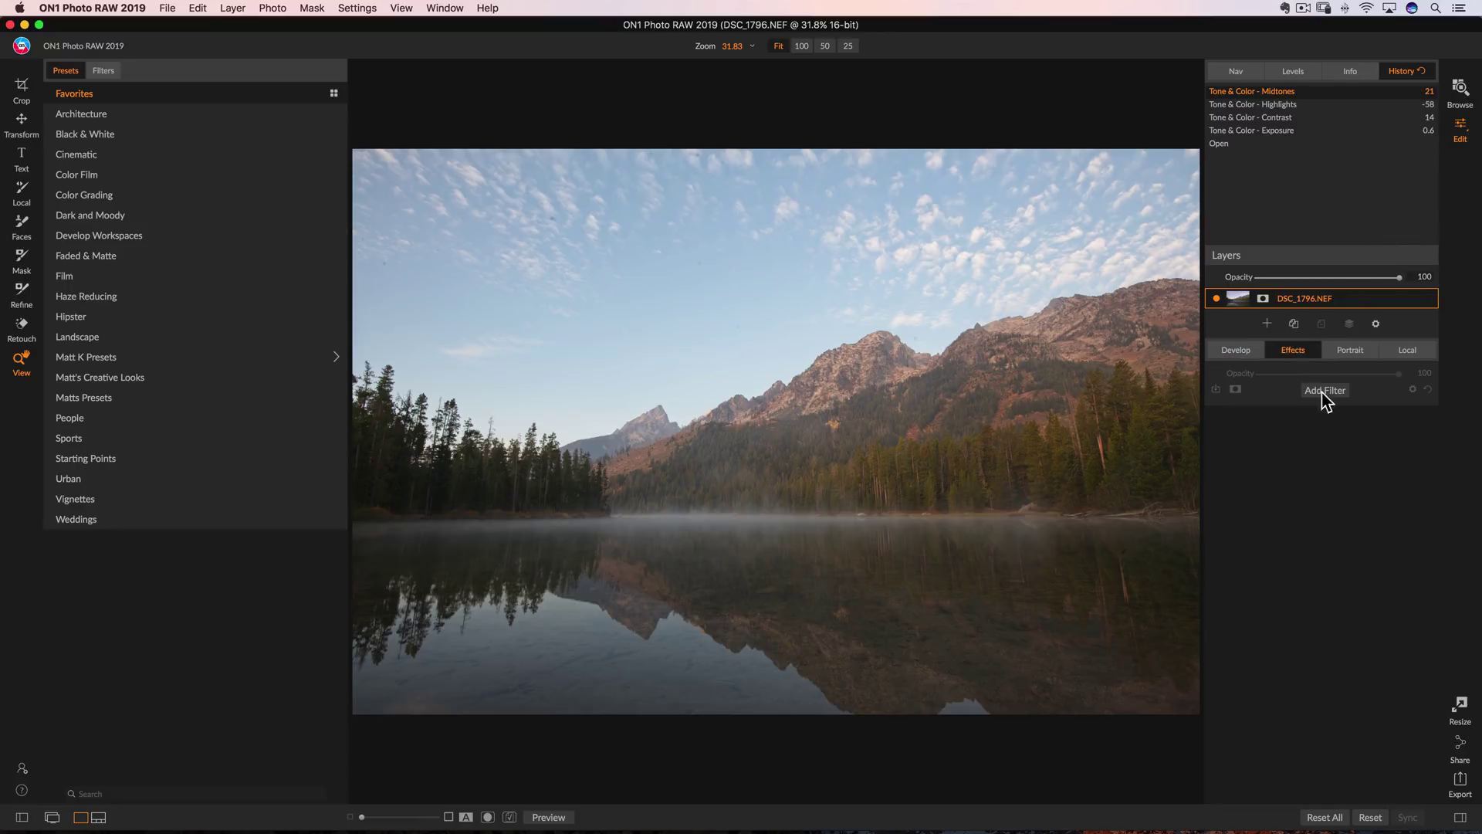
pyautogui.click(1324, 391)
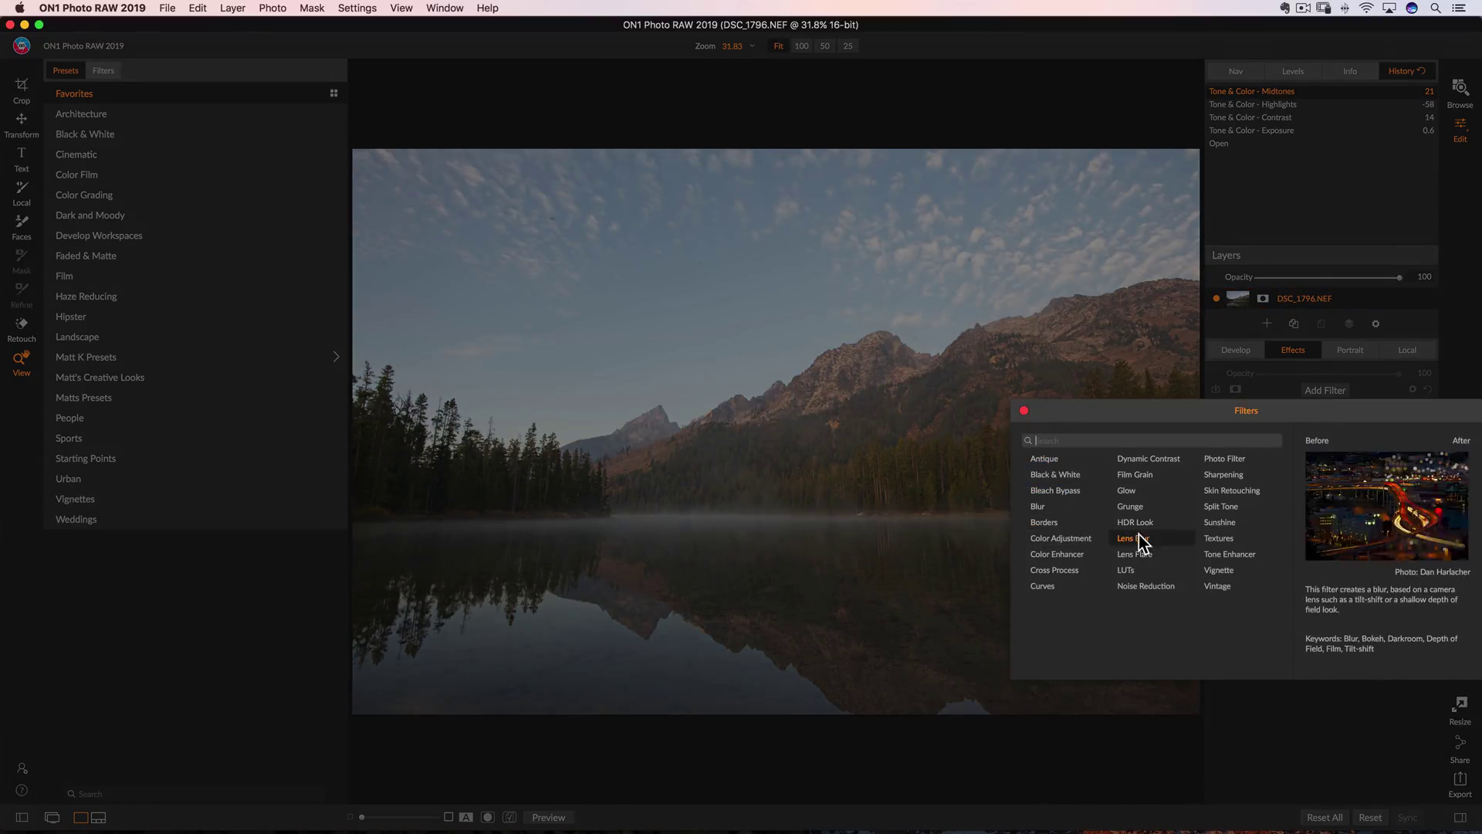
pyautogui.click(1220, 523)
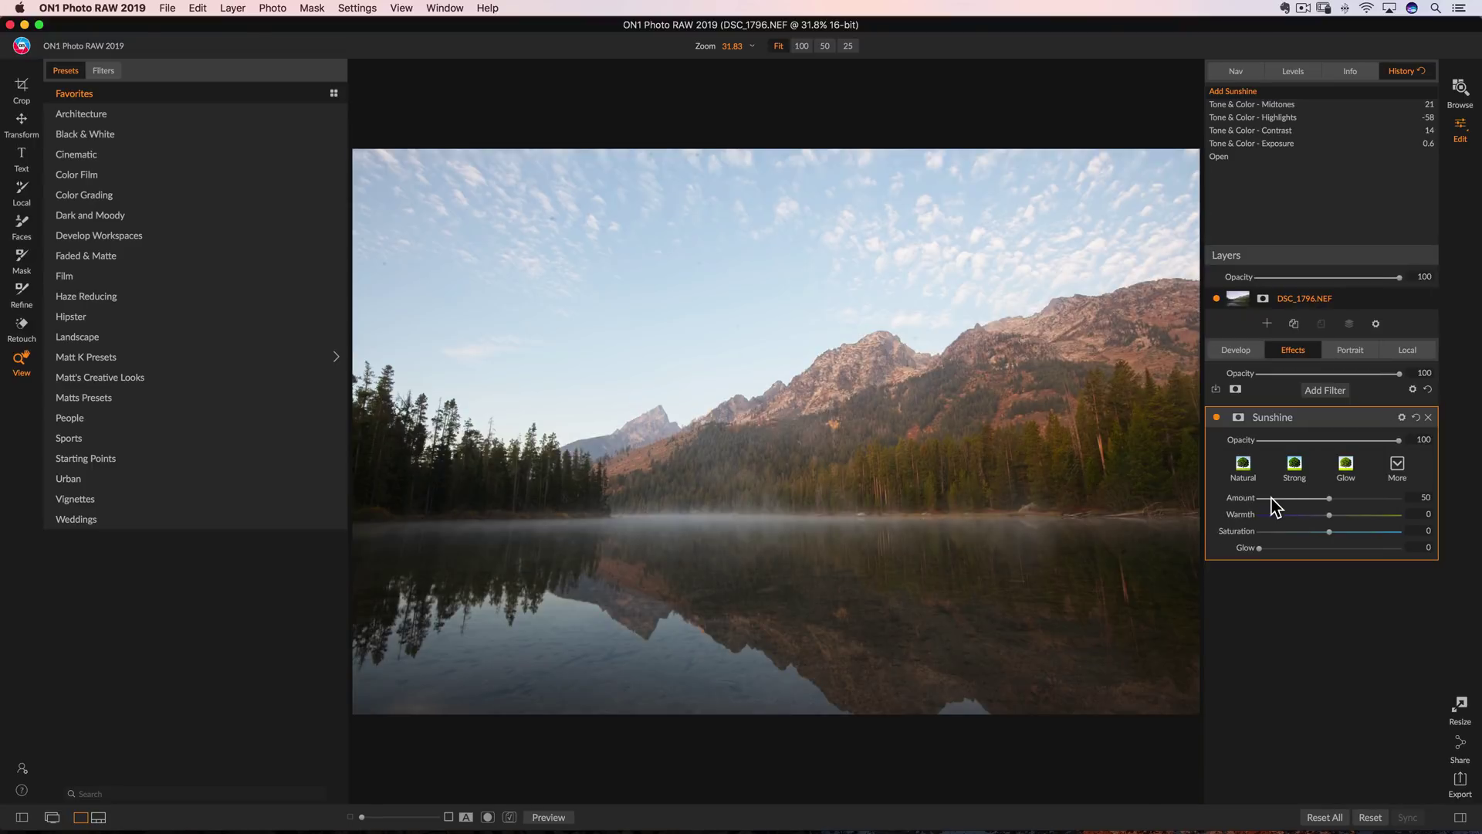
pyautogui.click(1233, 351)
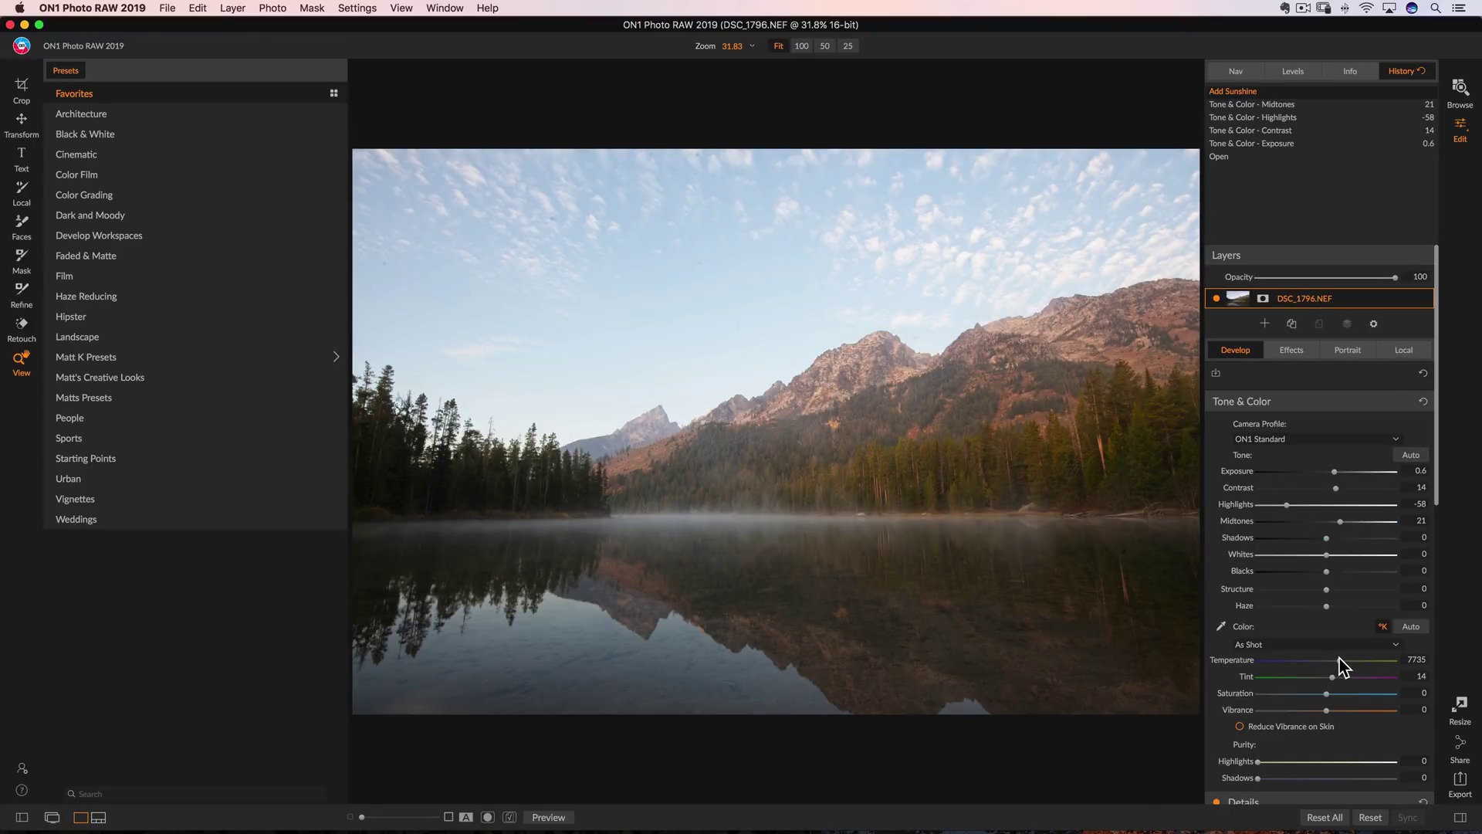
pyautogui.moveTo(1340, 658); pyautogui.dragTo(1336, 659)
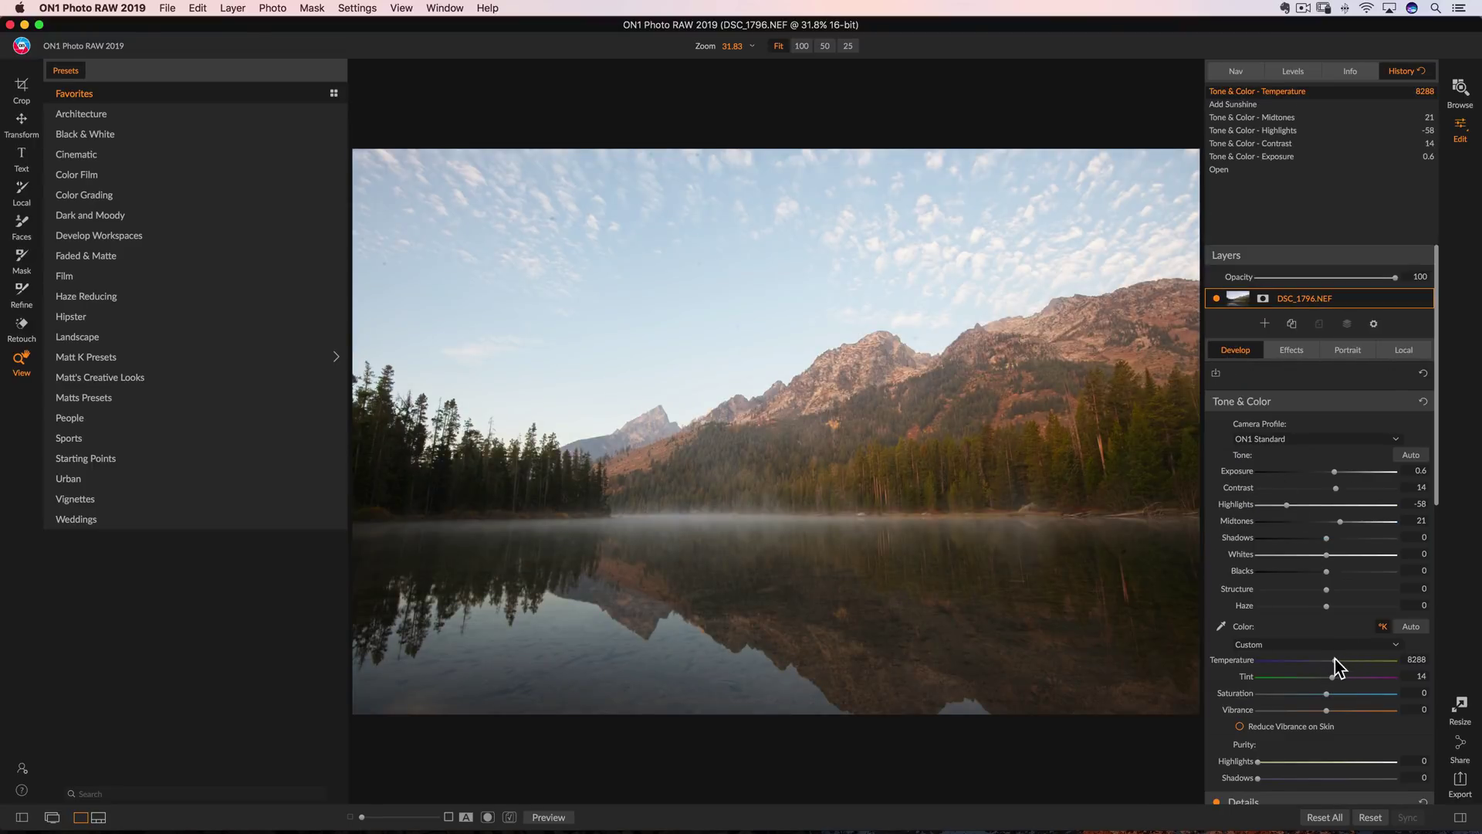
# - Review the Develop and Effects entries under Info's Settings Applied, collapse them, and return to Browse
pyautogui.click(1349, 70)
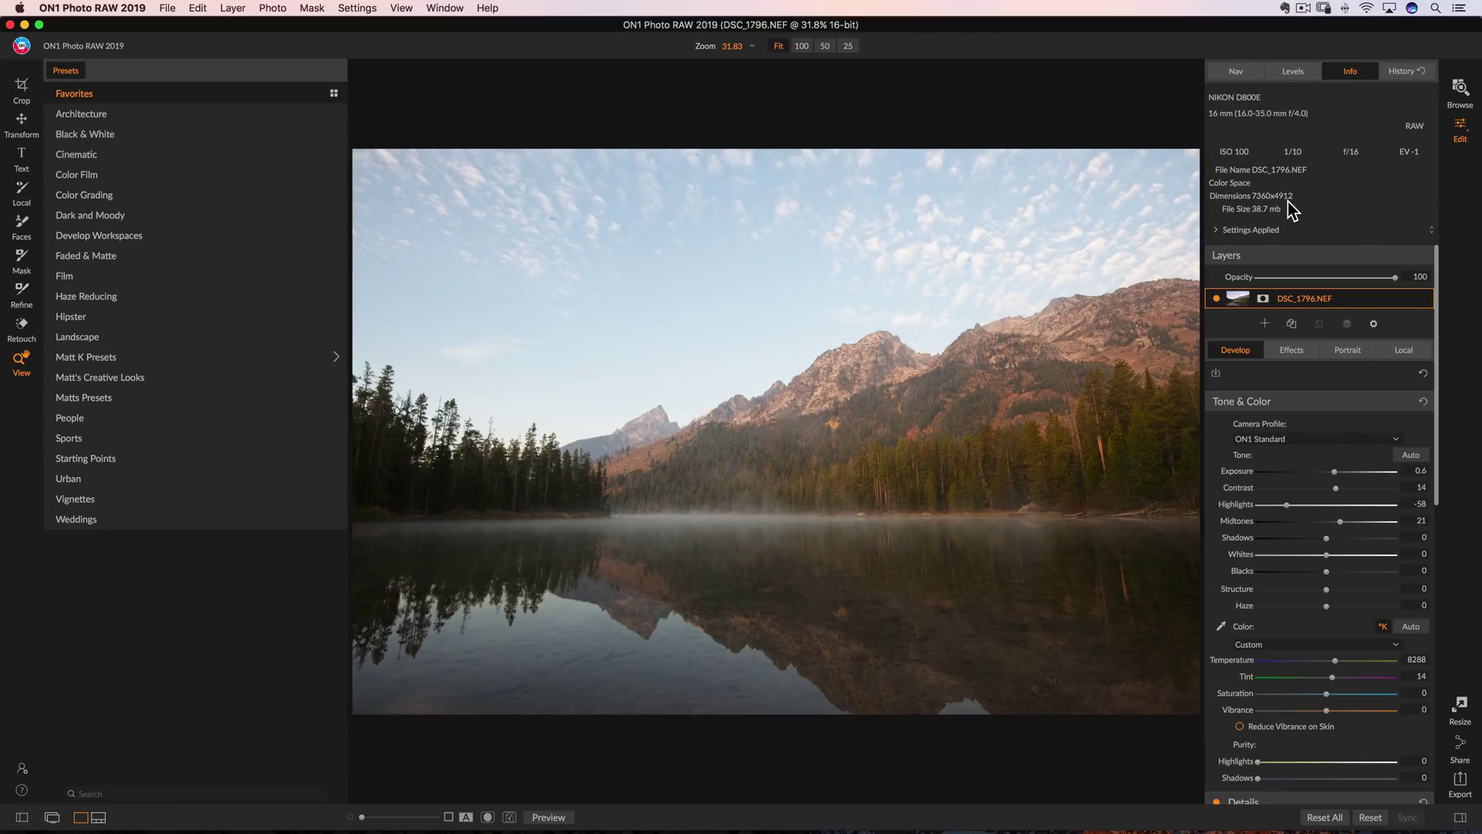
pyautogui.click(1216, 230)
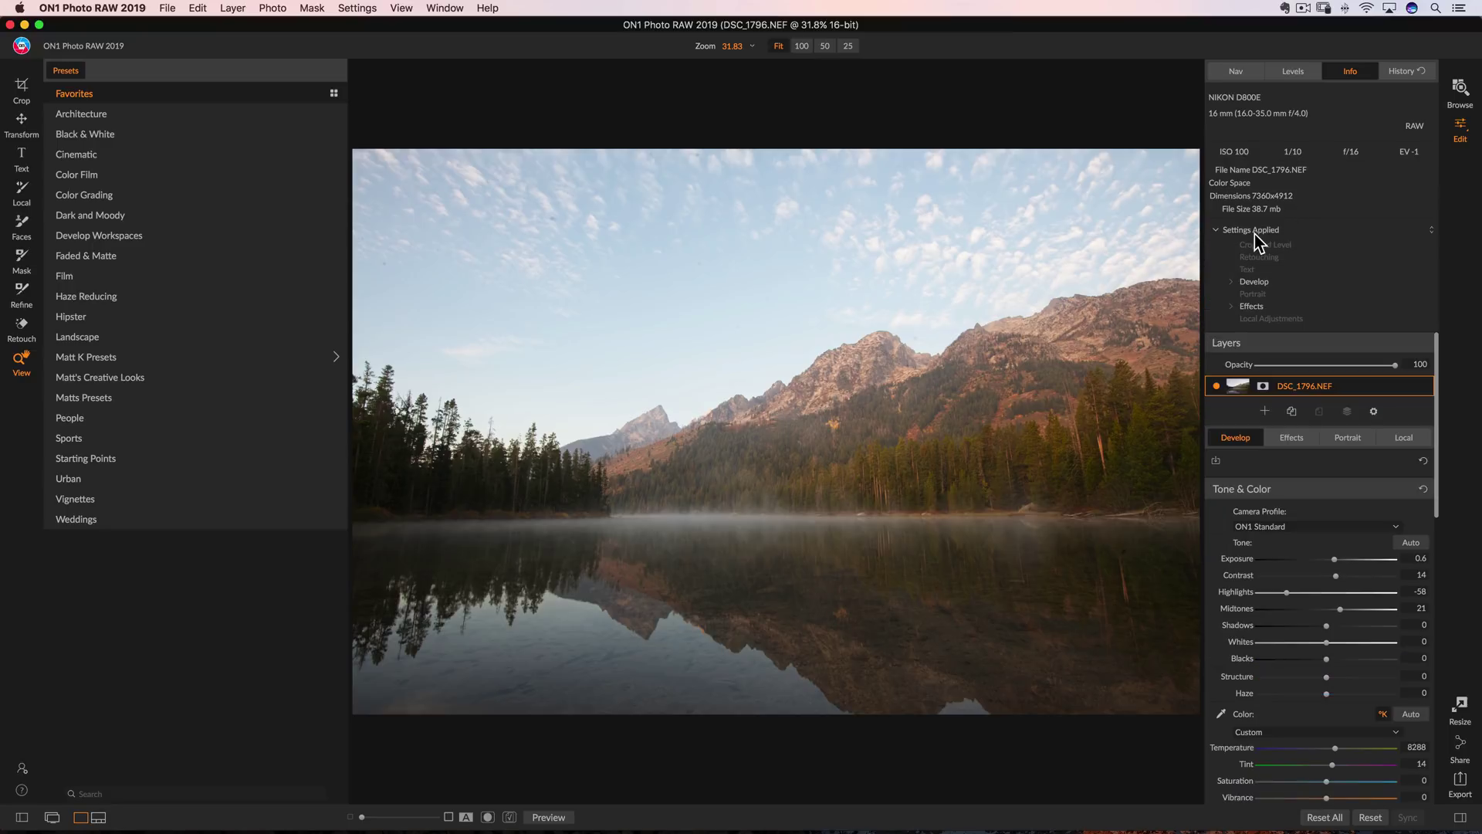
pyautogui.click(1234, 283)
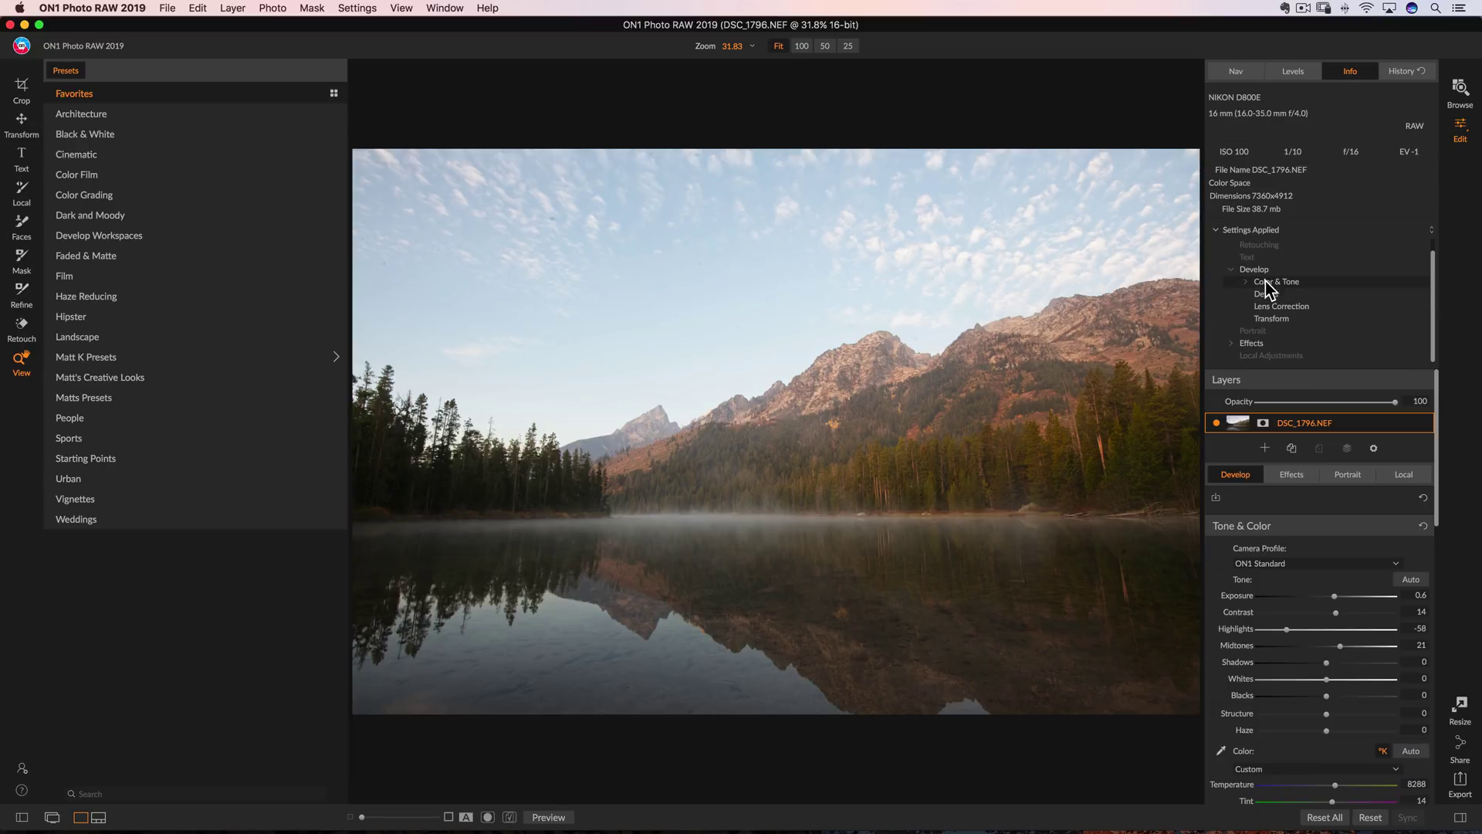
pyautogui.click(1233, 345)
pyautogui.click(1232, 268)
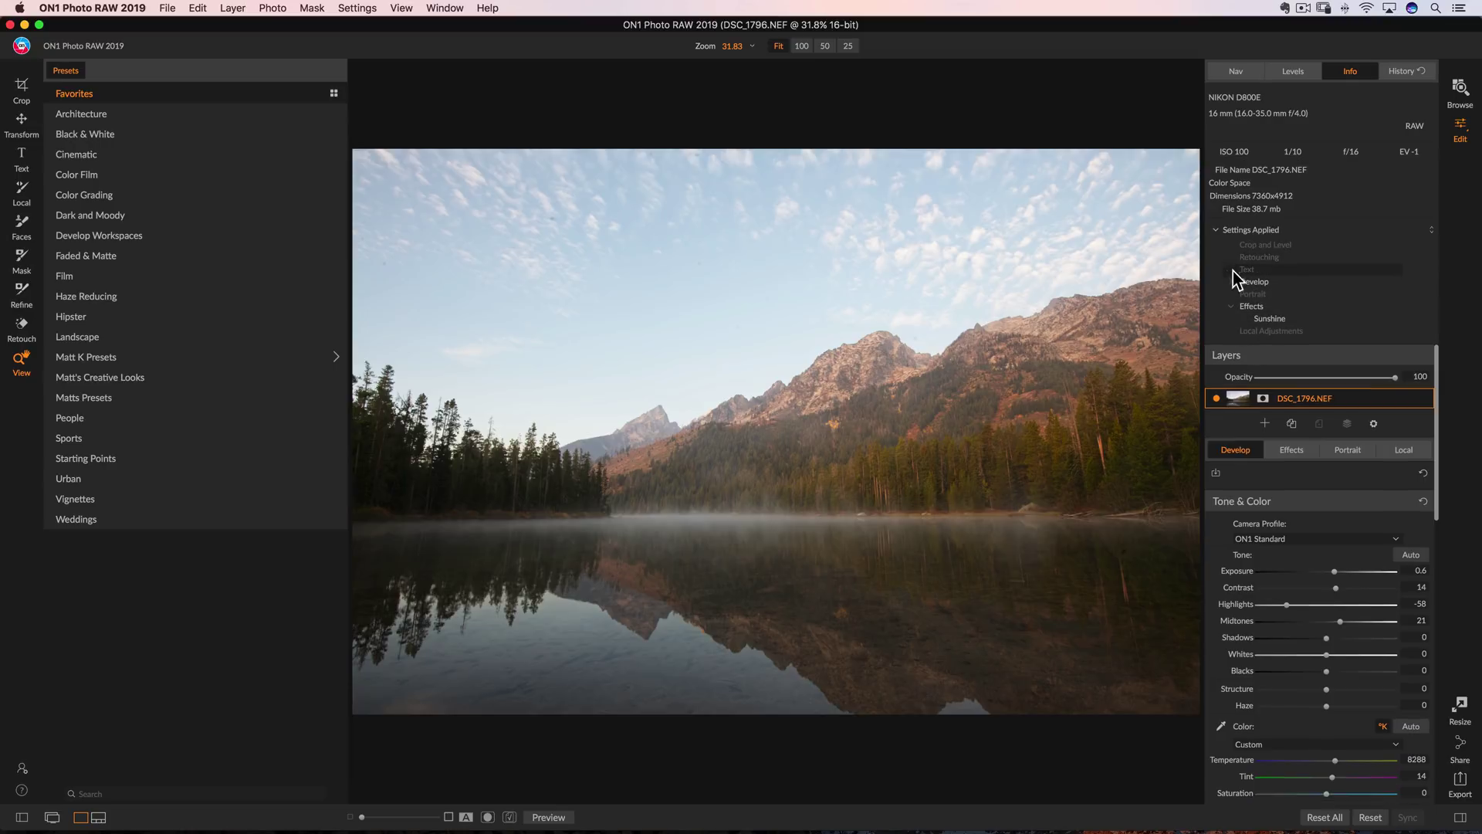
pyautogui.click(1231, 306)
pyautogui.click(1216, 230)
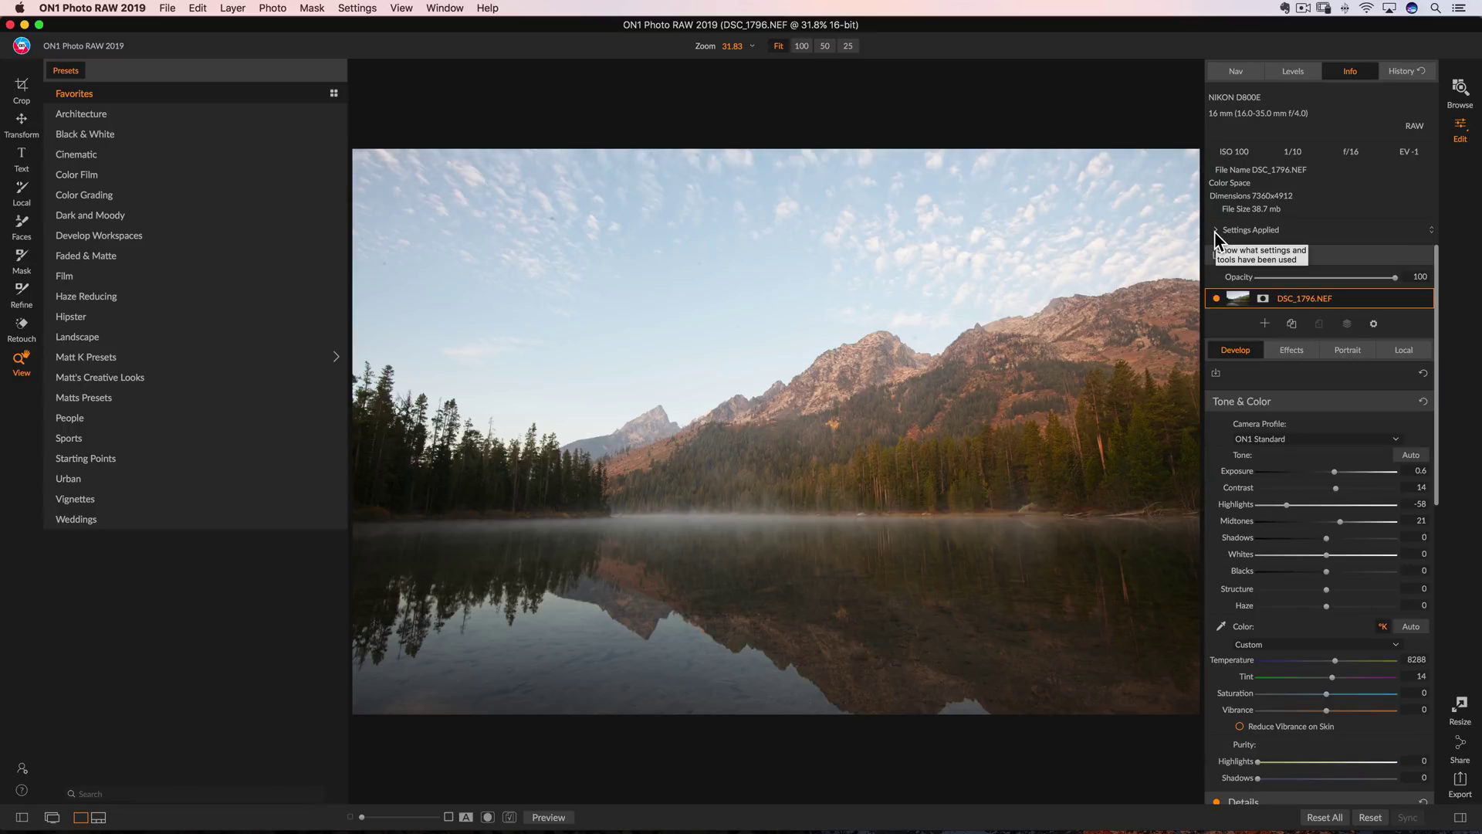
pyautogui.press('super+b')
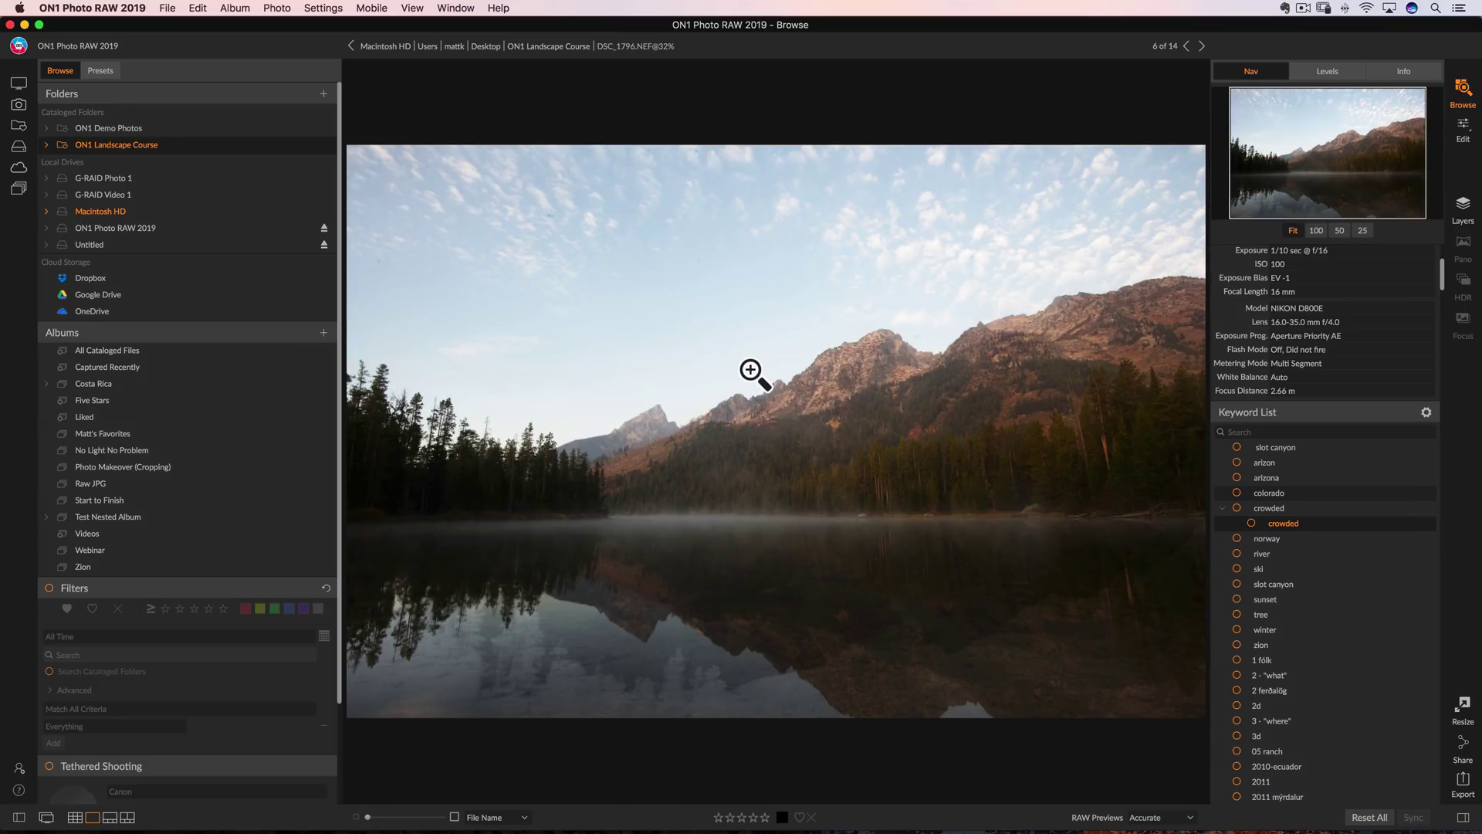
pyautogui.doubleClick(751, 371)
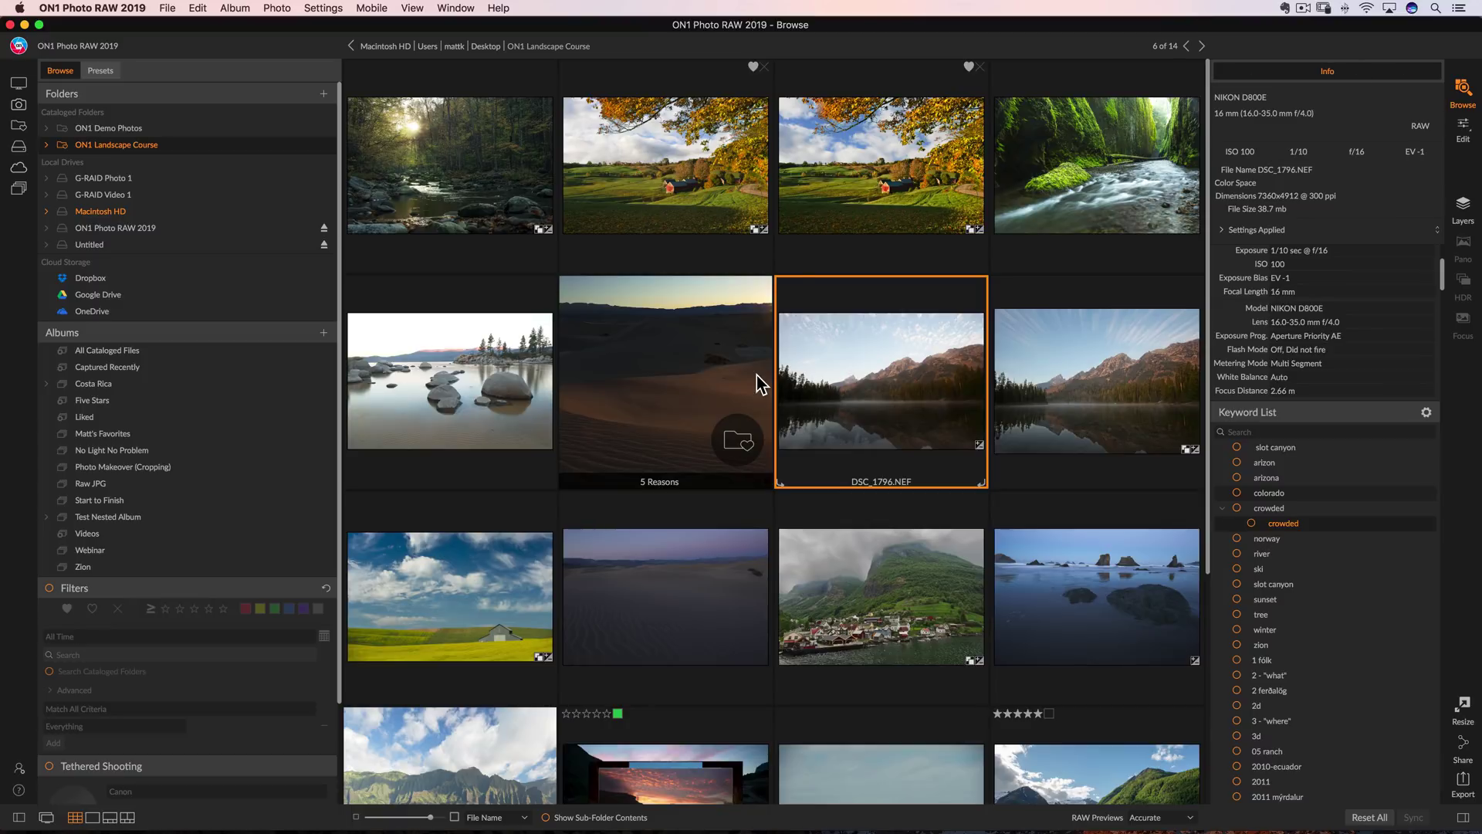
pyautogui.moveTo(829, 425)
pyautogui.click(1464, 129)
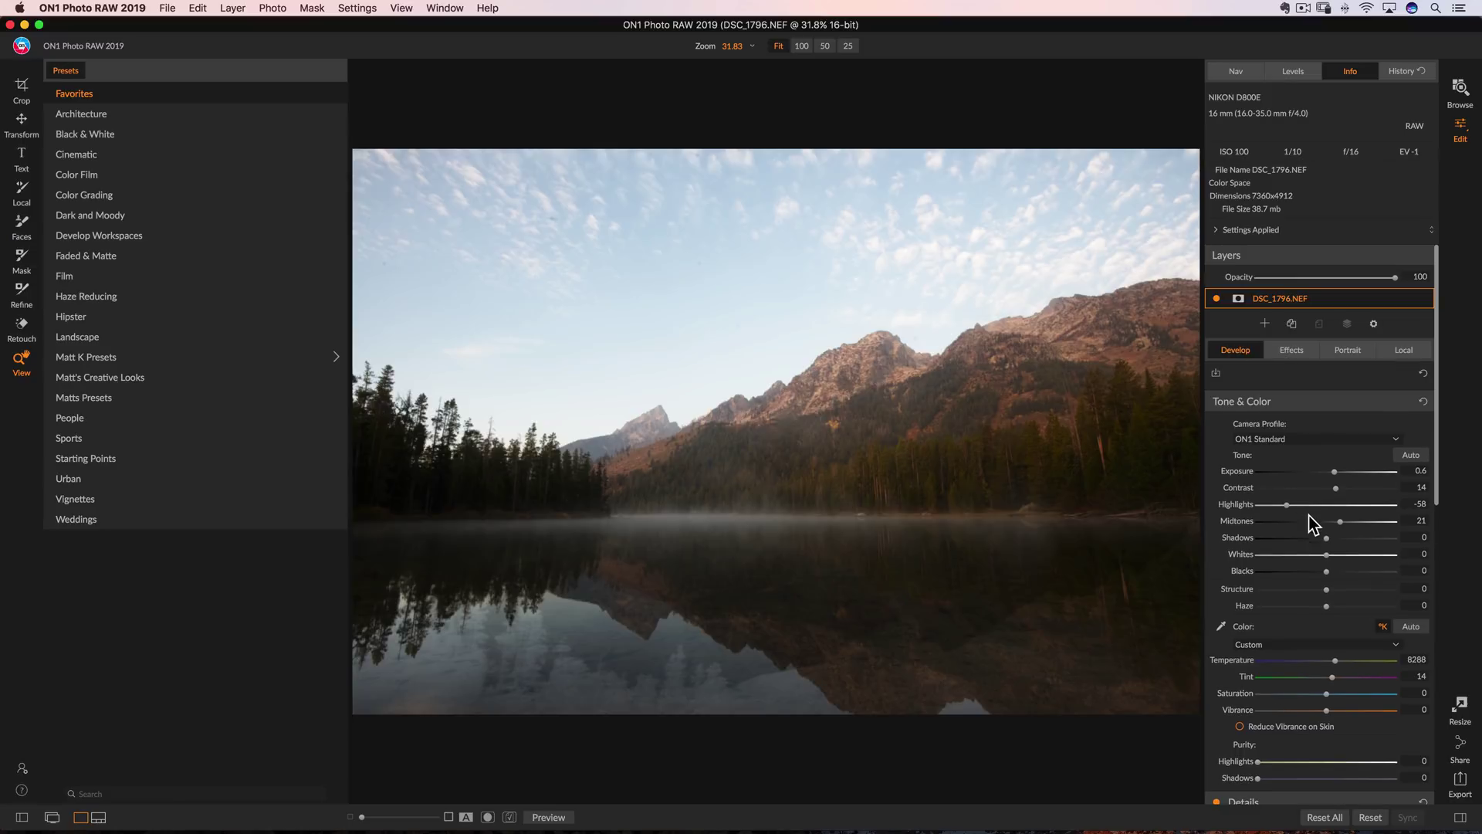
# - Add a Black & White effects filter to the lake photo, then go back to the Browse grid
pyautogui.click(1290, 352)
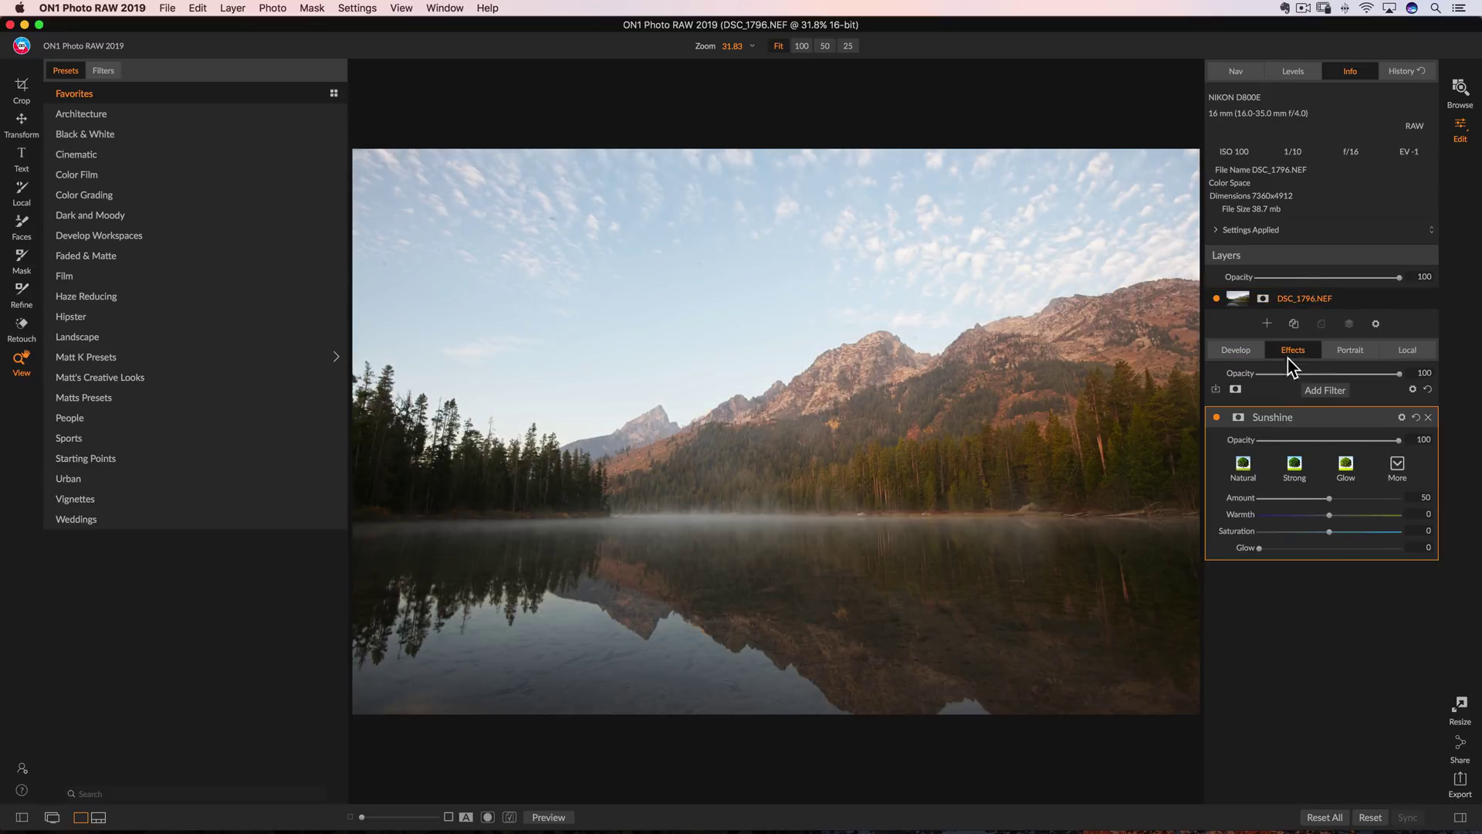
pyautogui.click(1323, 390)
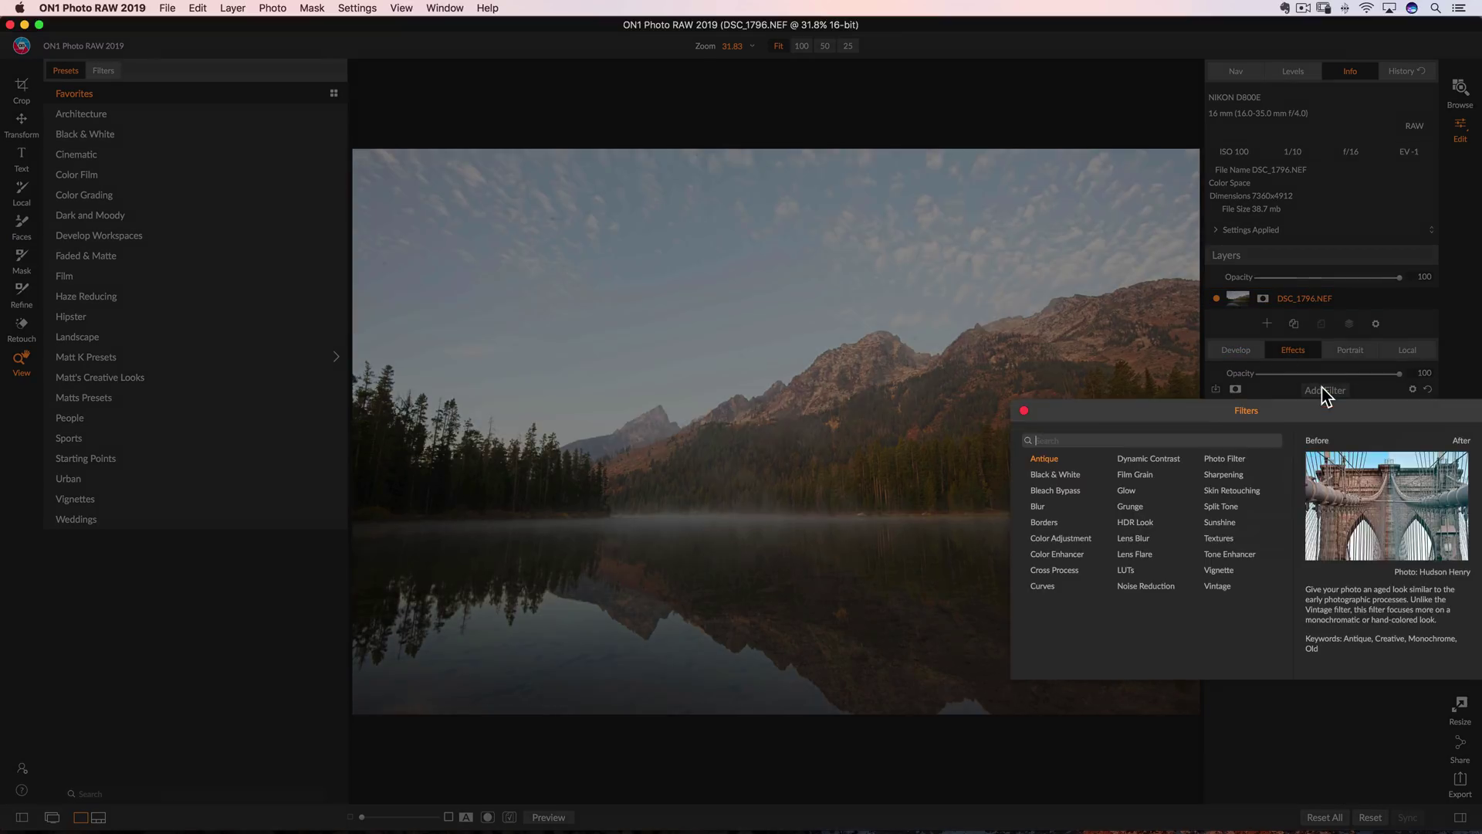
pyautogui.click(1066, 480)
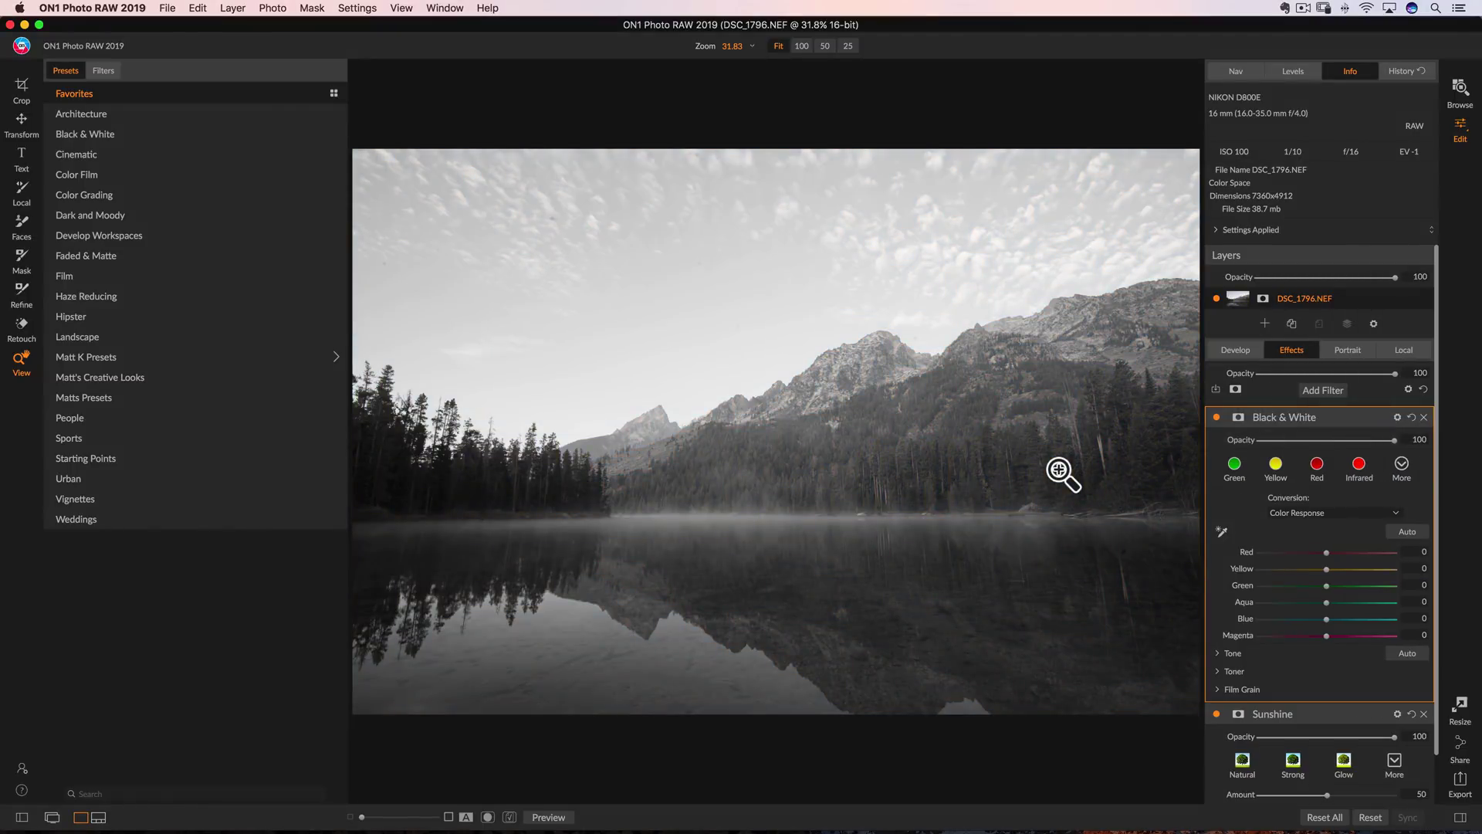
pyautogui.click(1456, 92)
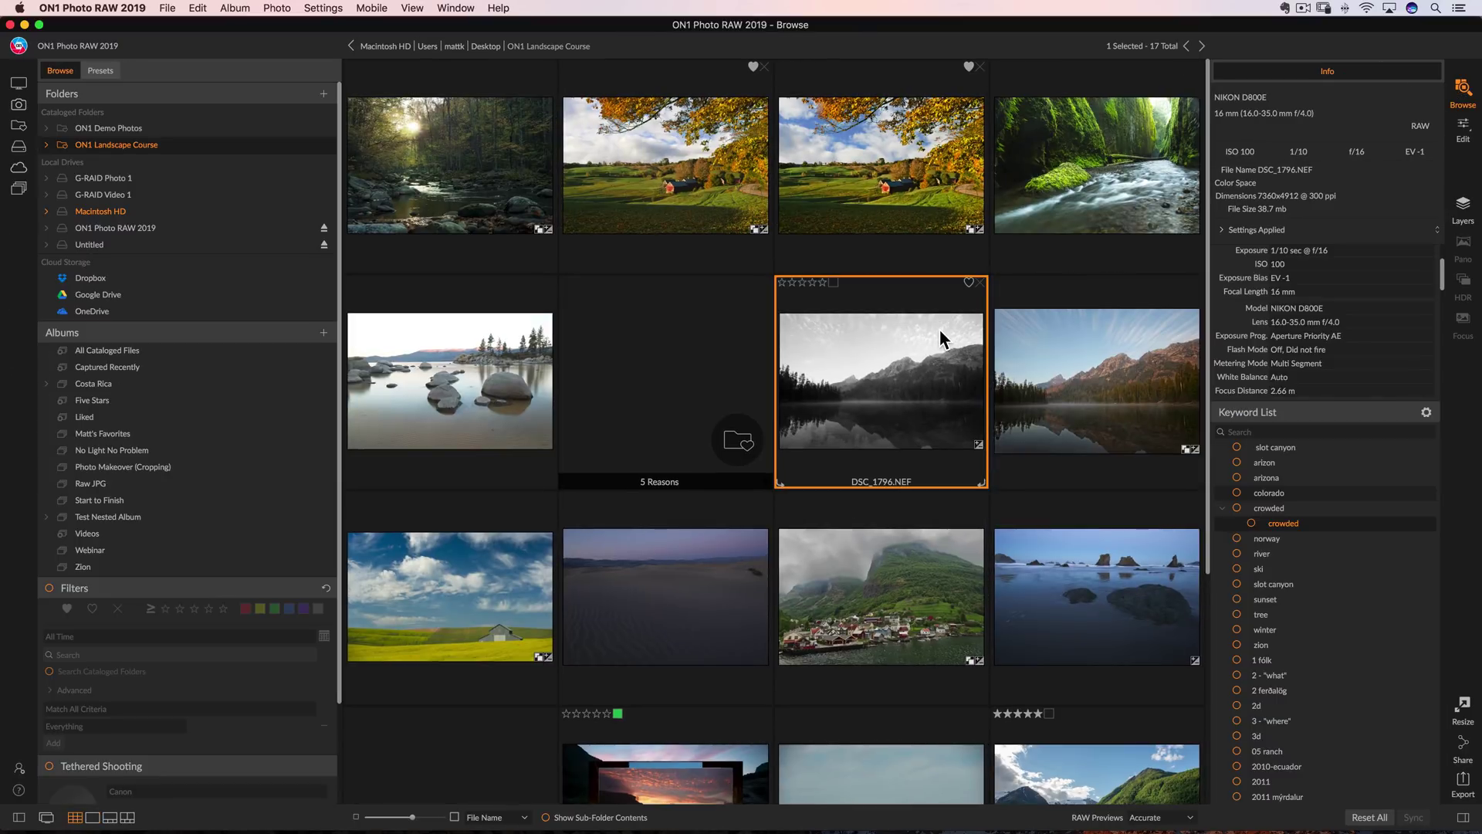
# - Copy the lake photo's settings, select MJK_7780.NEF, and choose Settings > Paste Settings
pyautogui.click(323, 9)
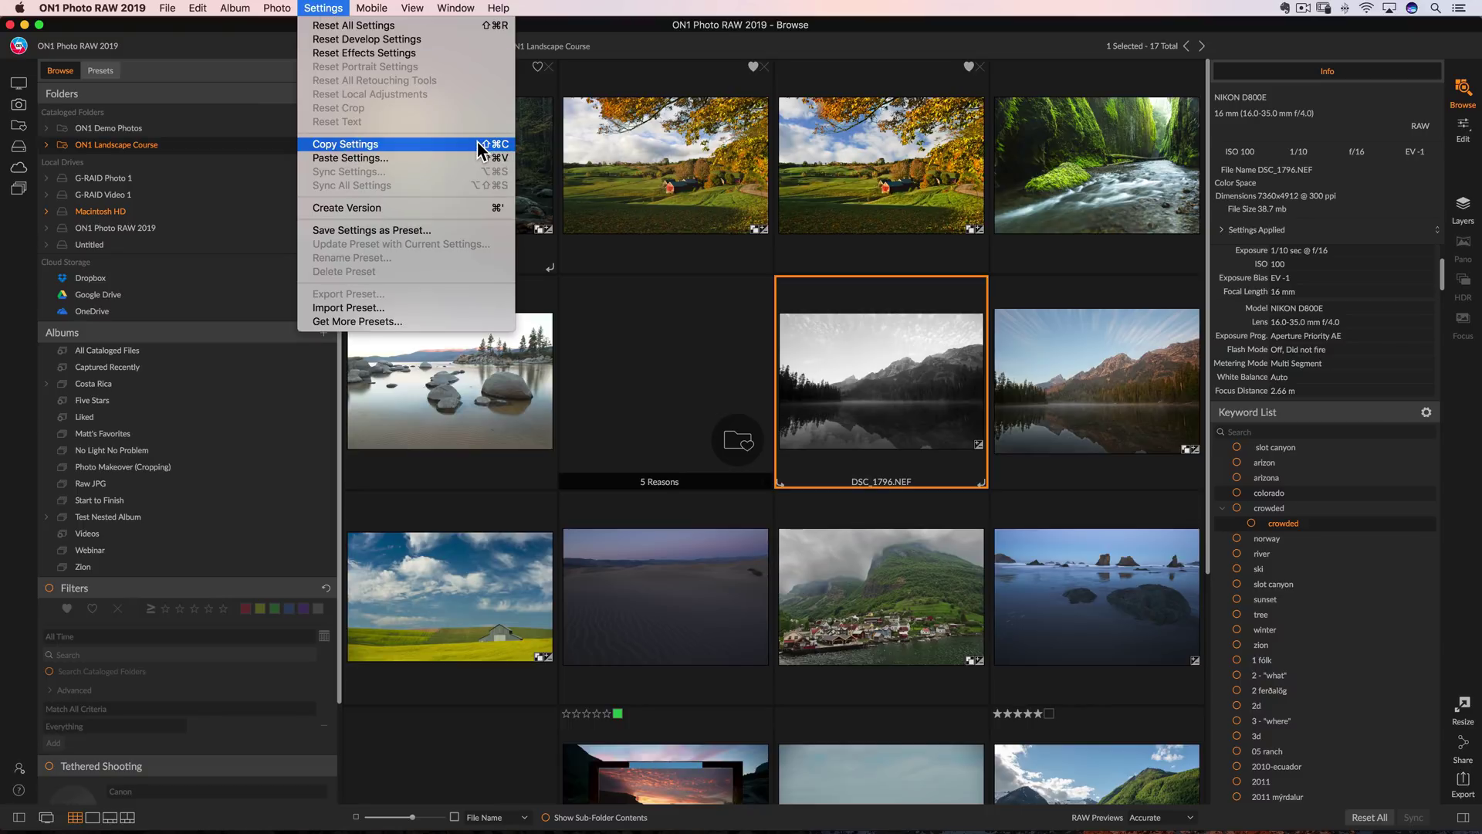
pyautogui.click(418, 145)
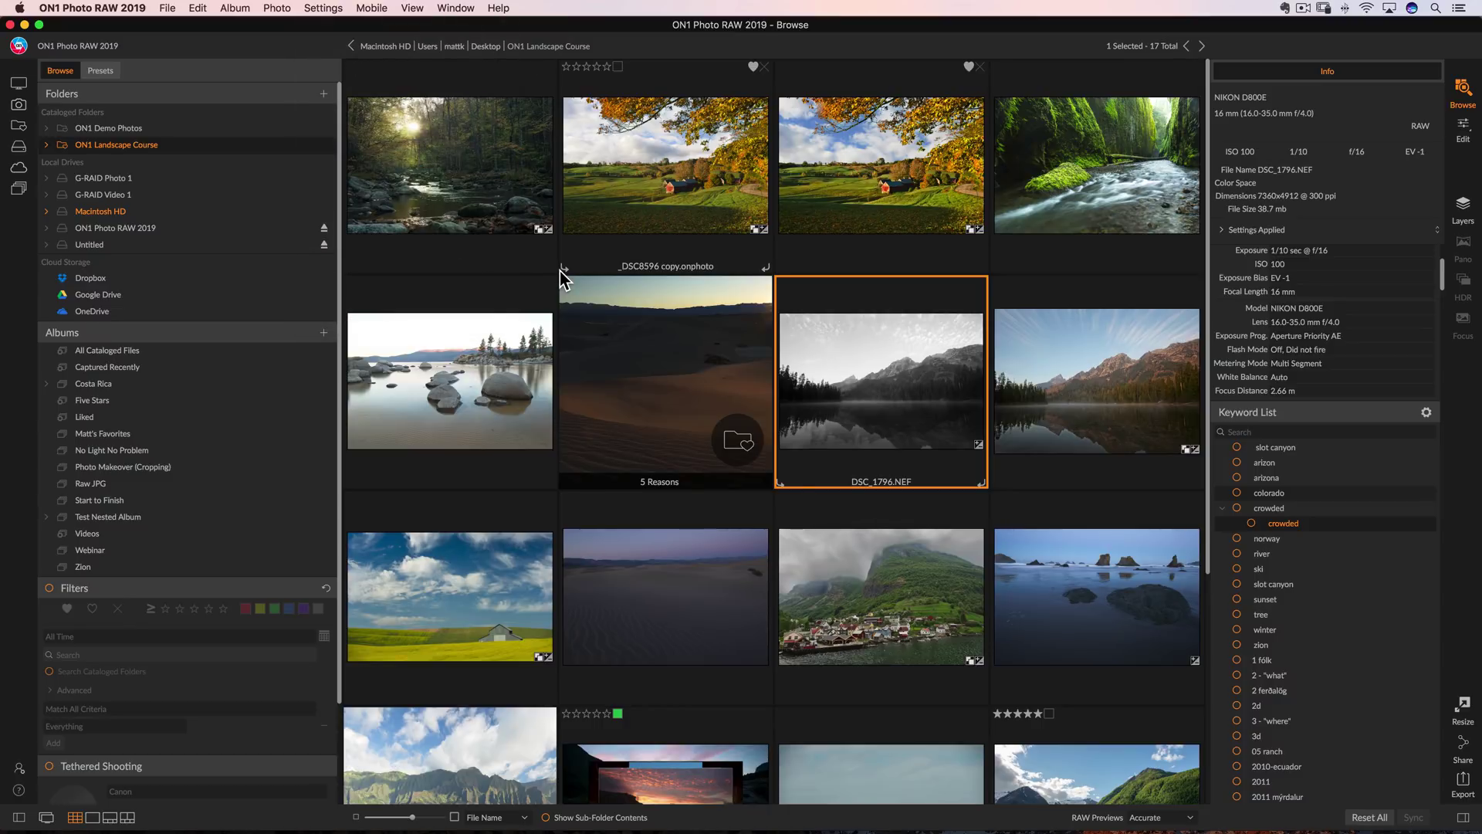
pyautogui.click(1078, 595)
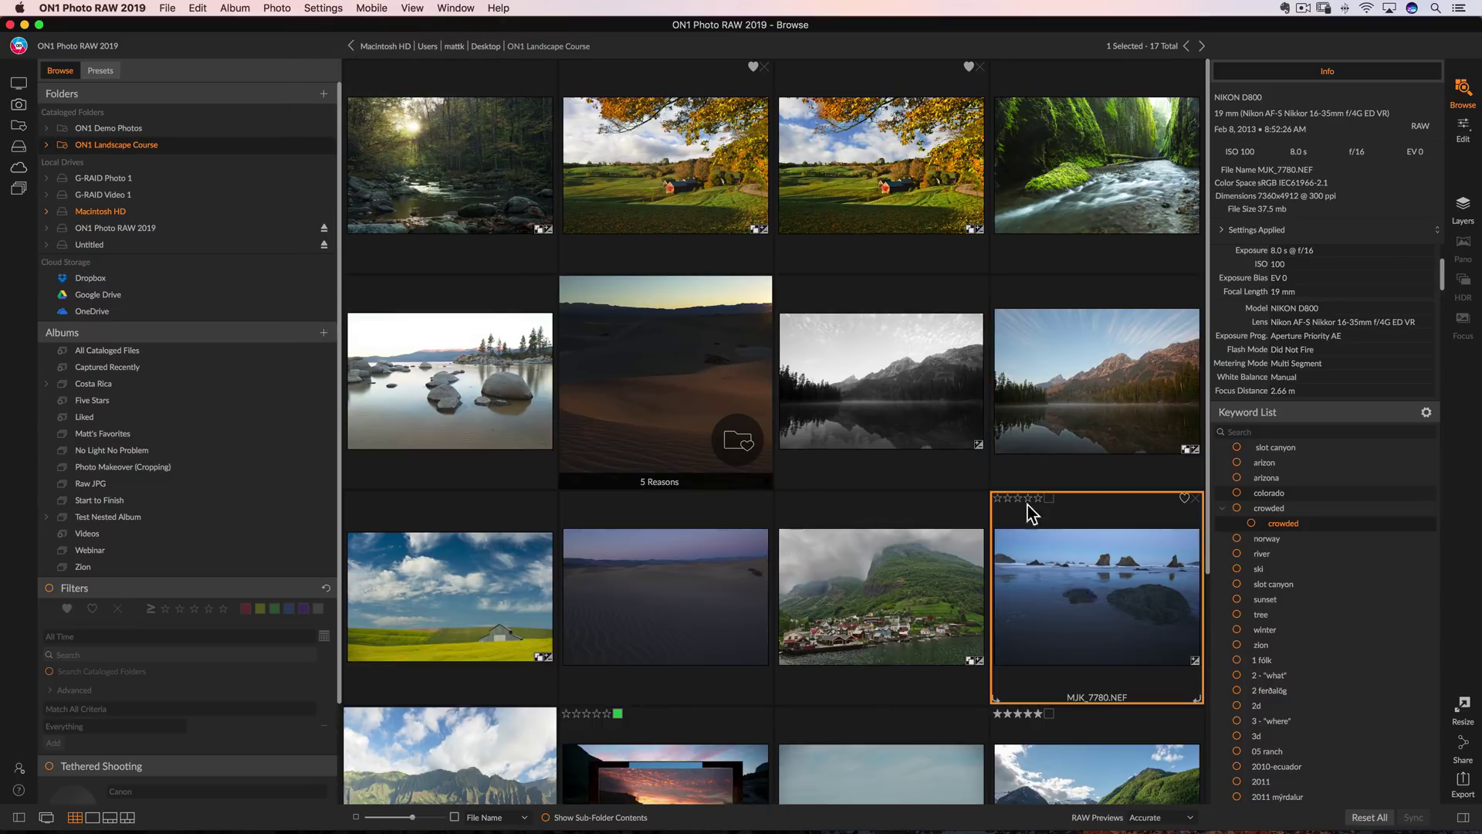
pyautogui.click(323, 9)
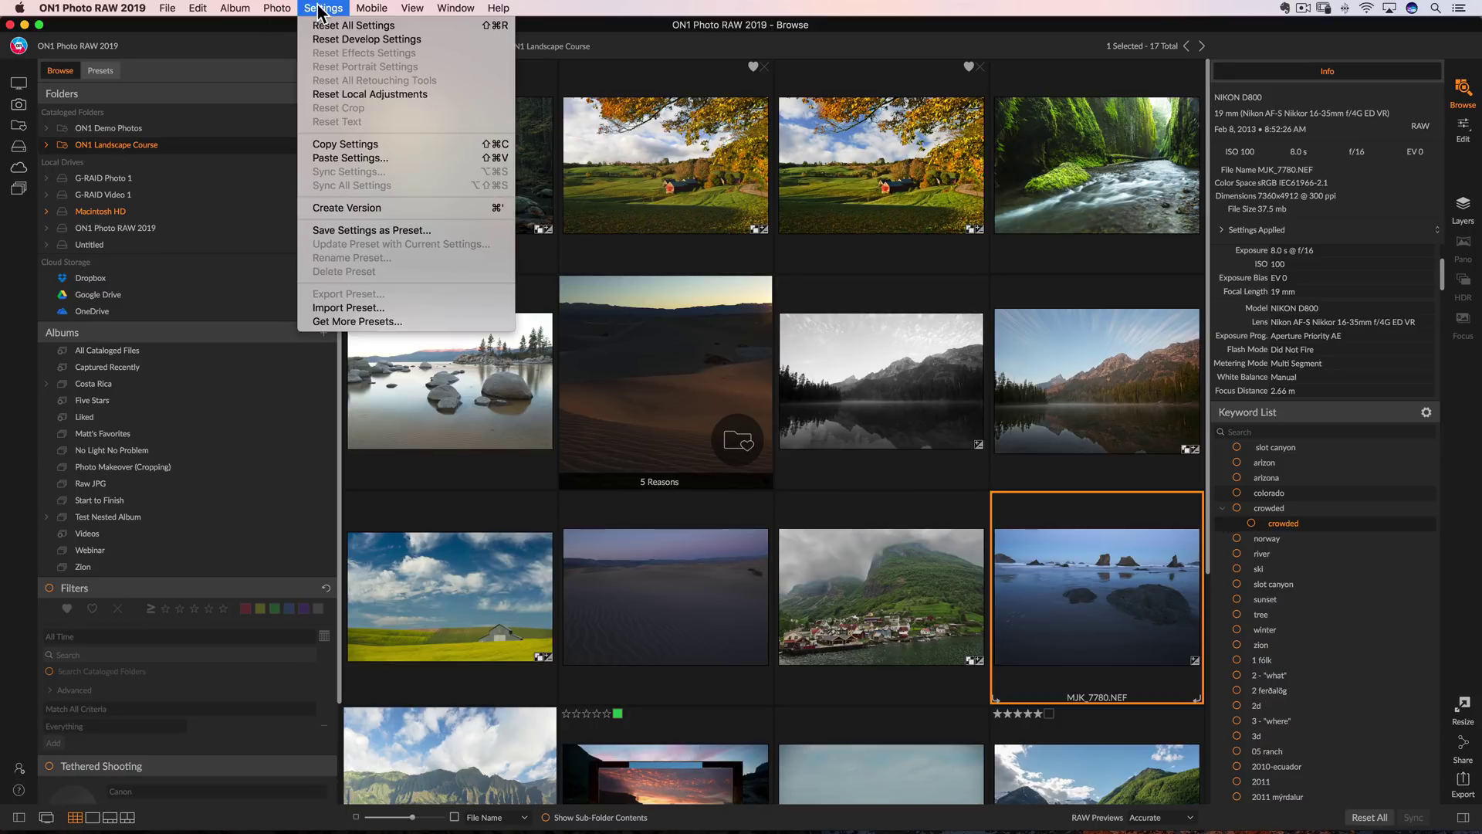
pyautogui.click(347, 160)
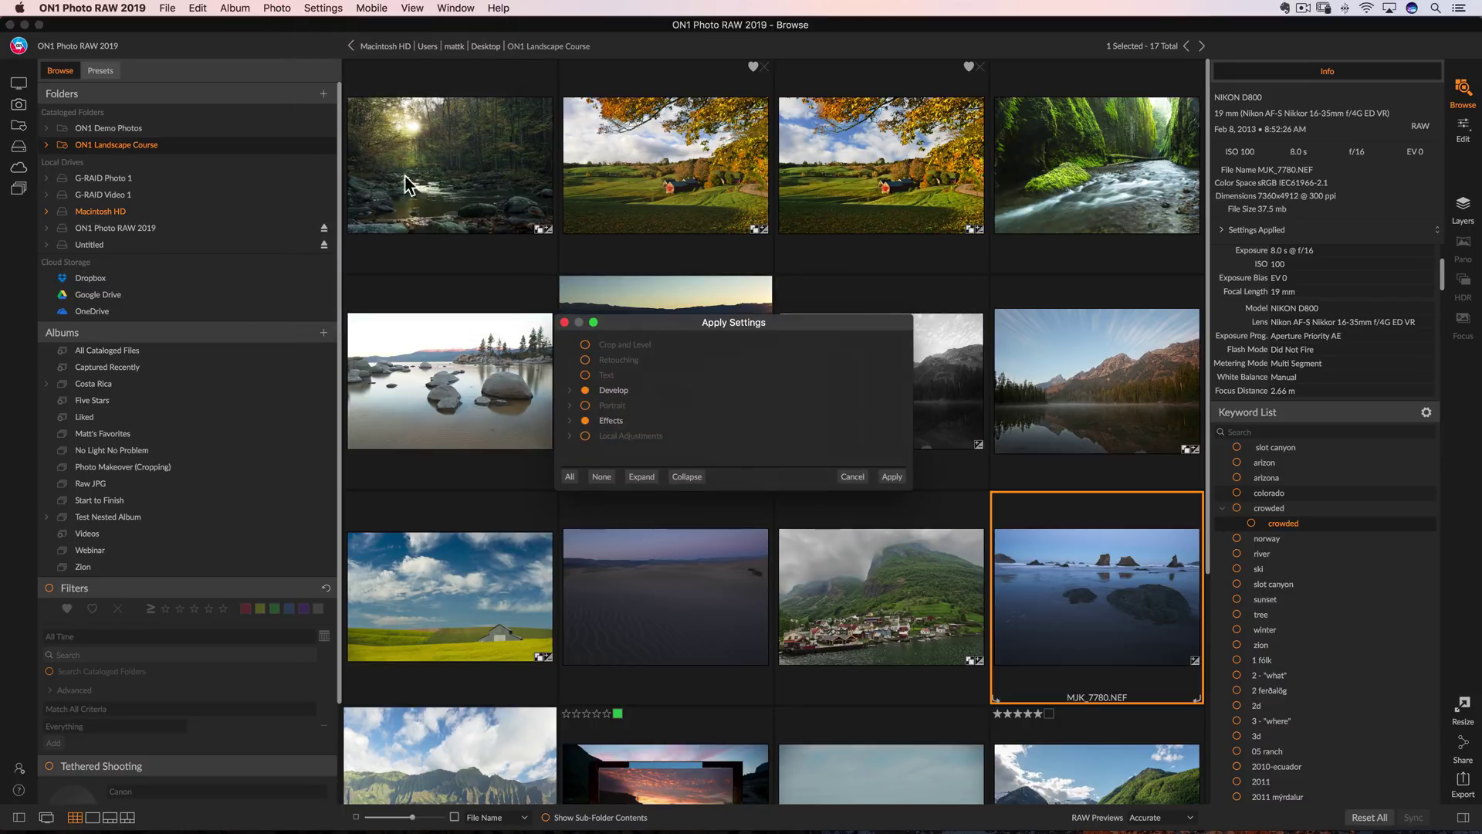
# - Expand the Develop and Effects groups in Apply Settings, revealing Apply Masks, then cancel
pyautogui.click(571, 391)
pyautogui.scroll(-2, 598, 401)
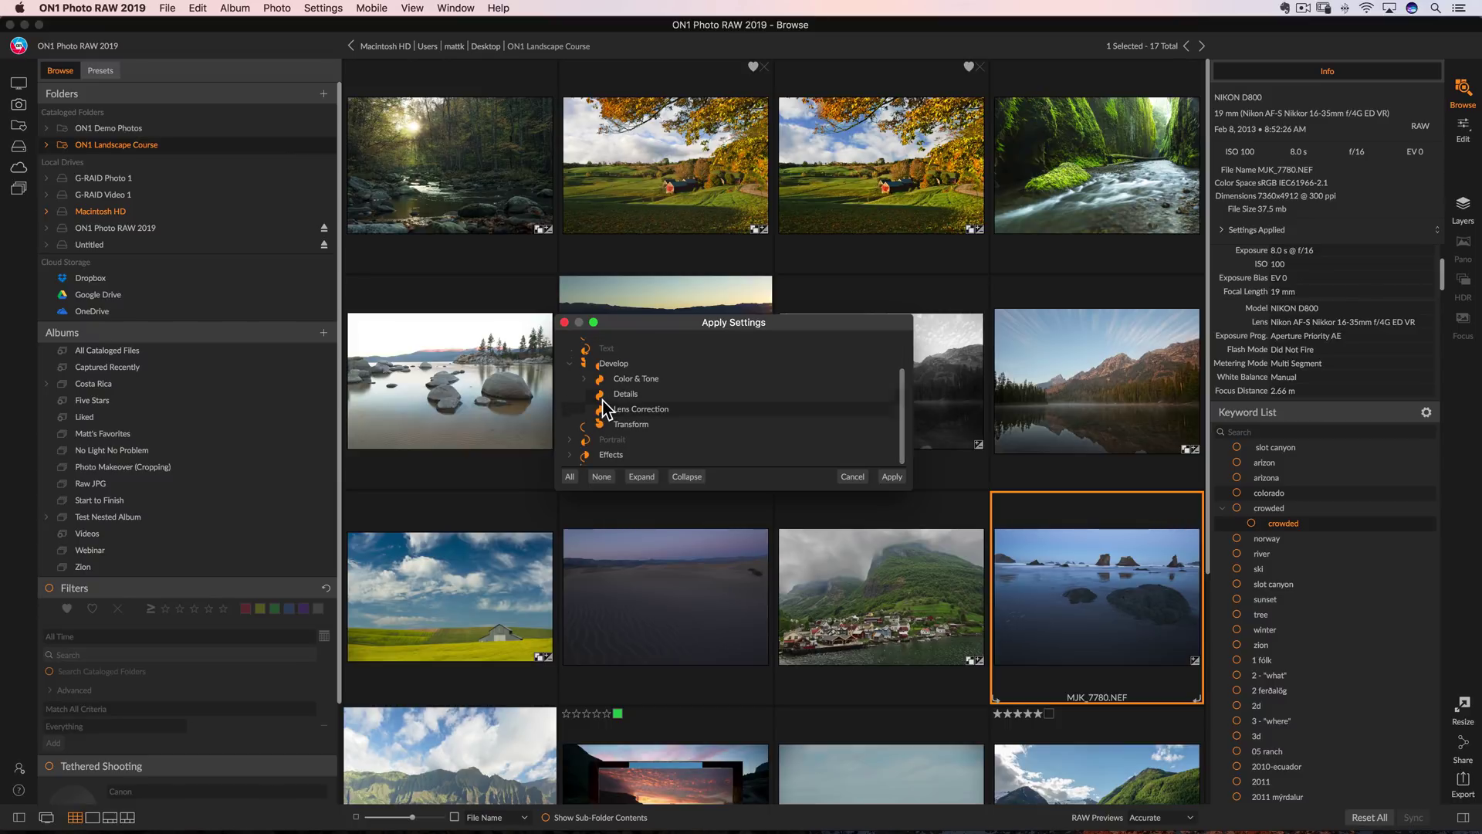
pyautogui.scroll(2, 604, 407)
pyautogui.click(571, 390)
pyautogui.click(571, 421)
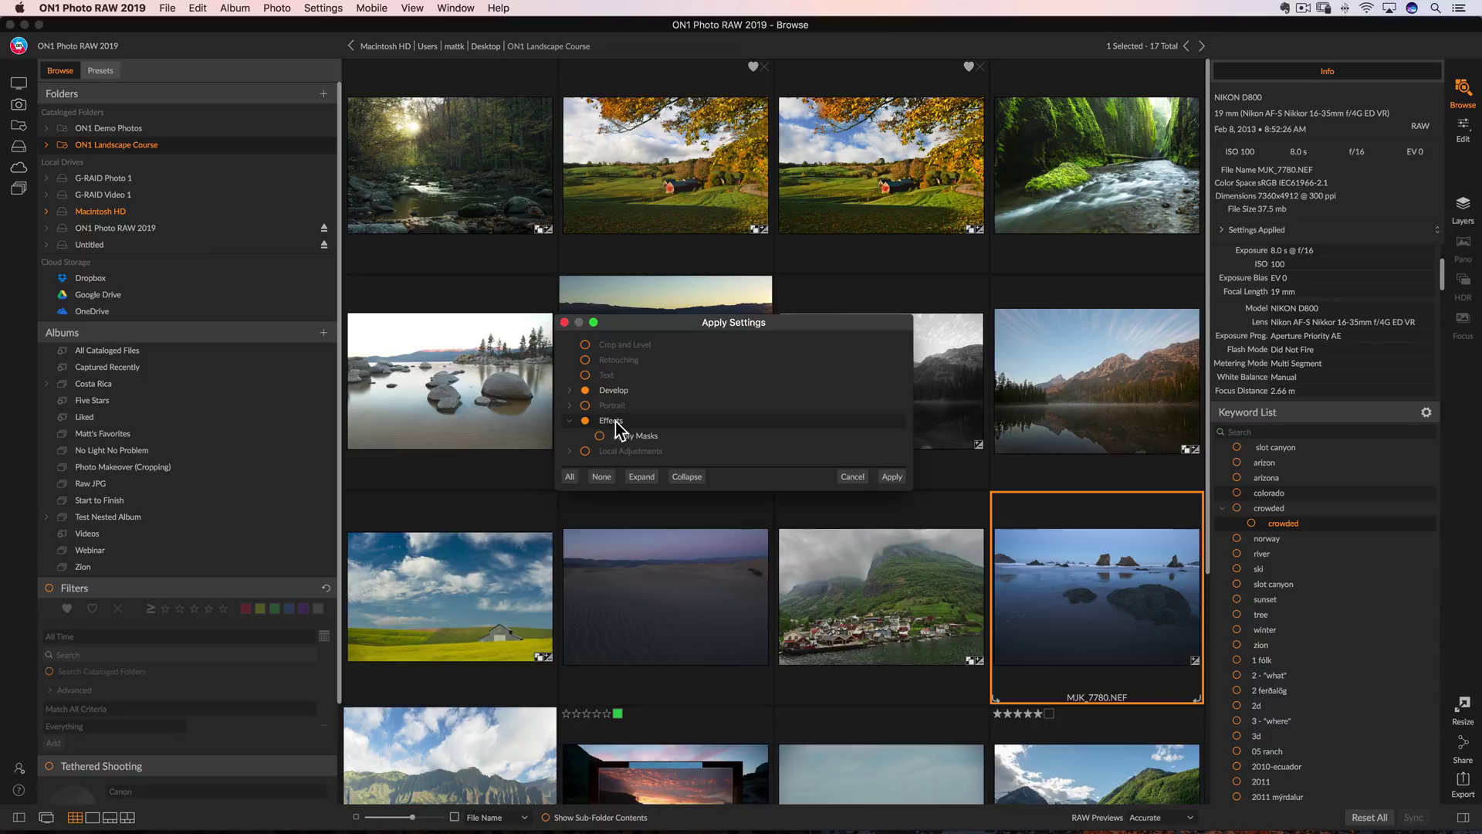
pyautogui.click(570, 391)
pyautogui.click(852, 477)
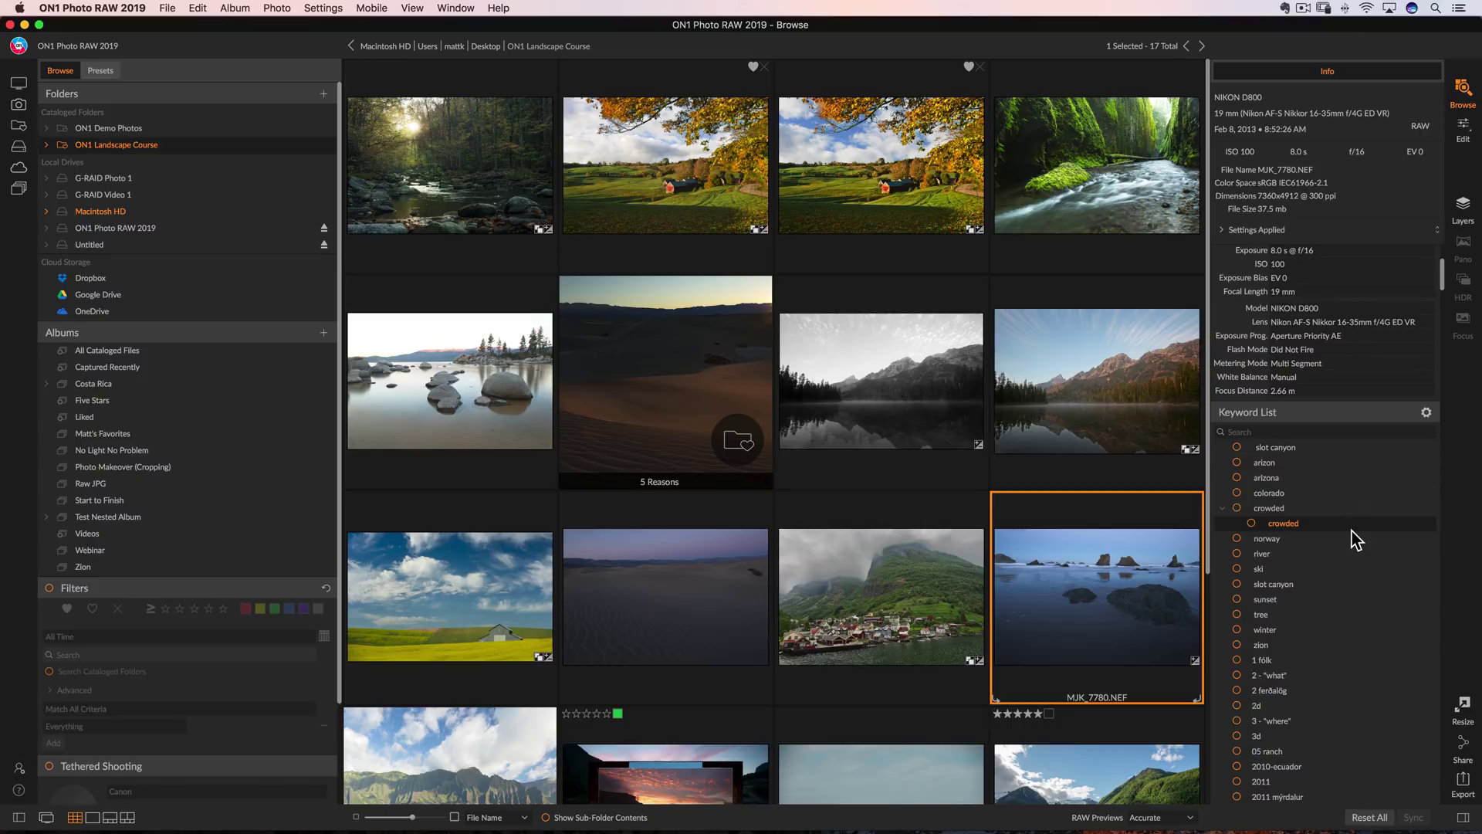
pyautogui.scroll(3, 1351, 533)
pyautogui.scroll(-4, 1351, 533)
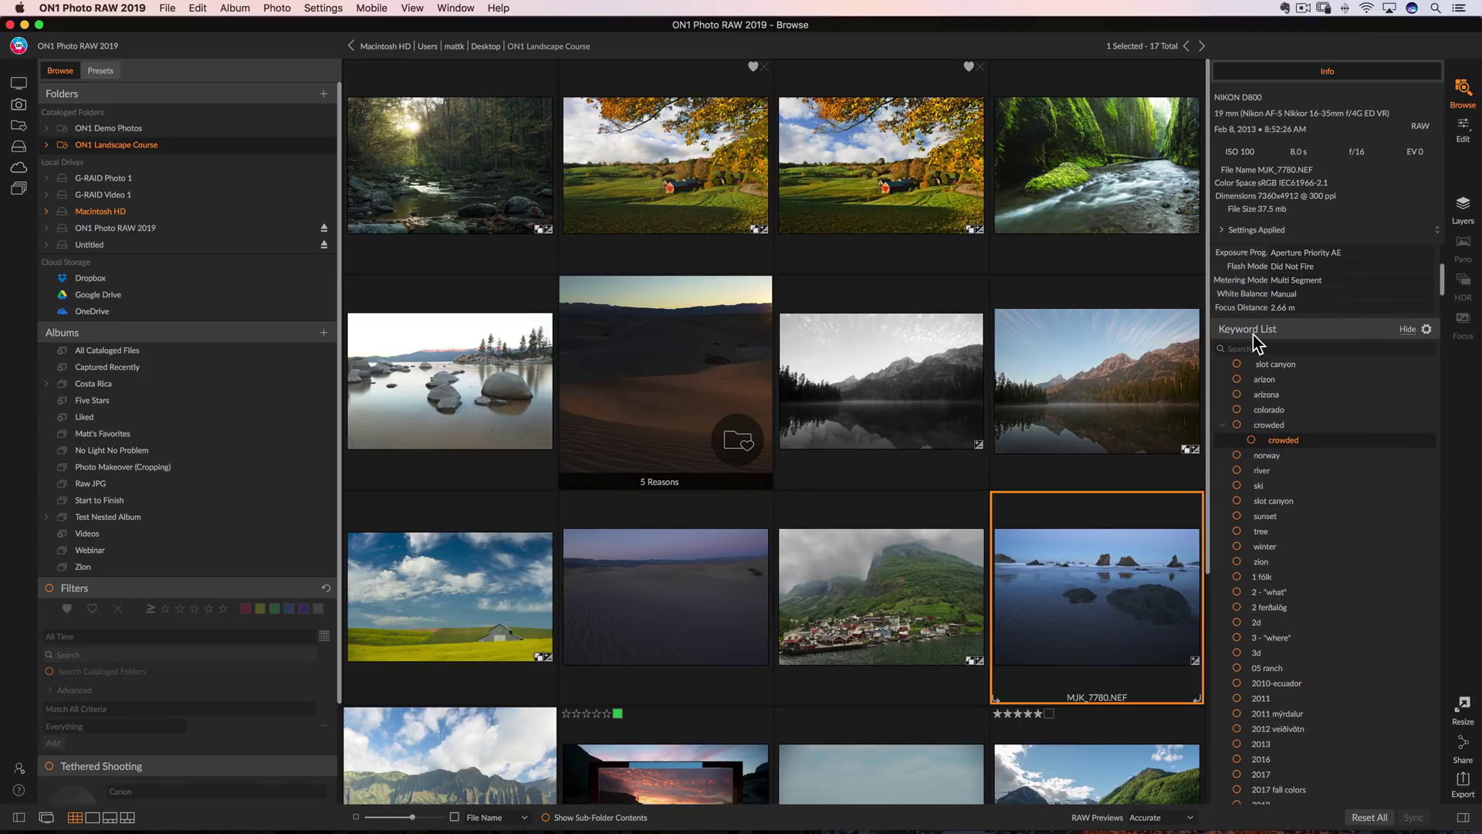
pyautogui.rightClick(1273, 369)
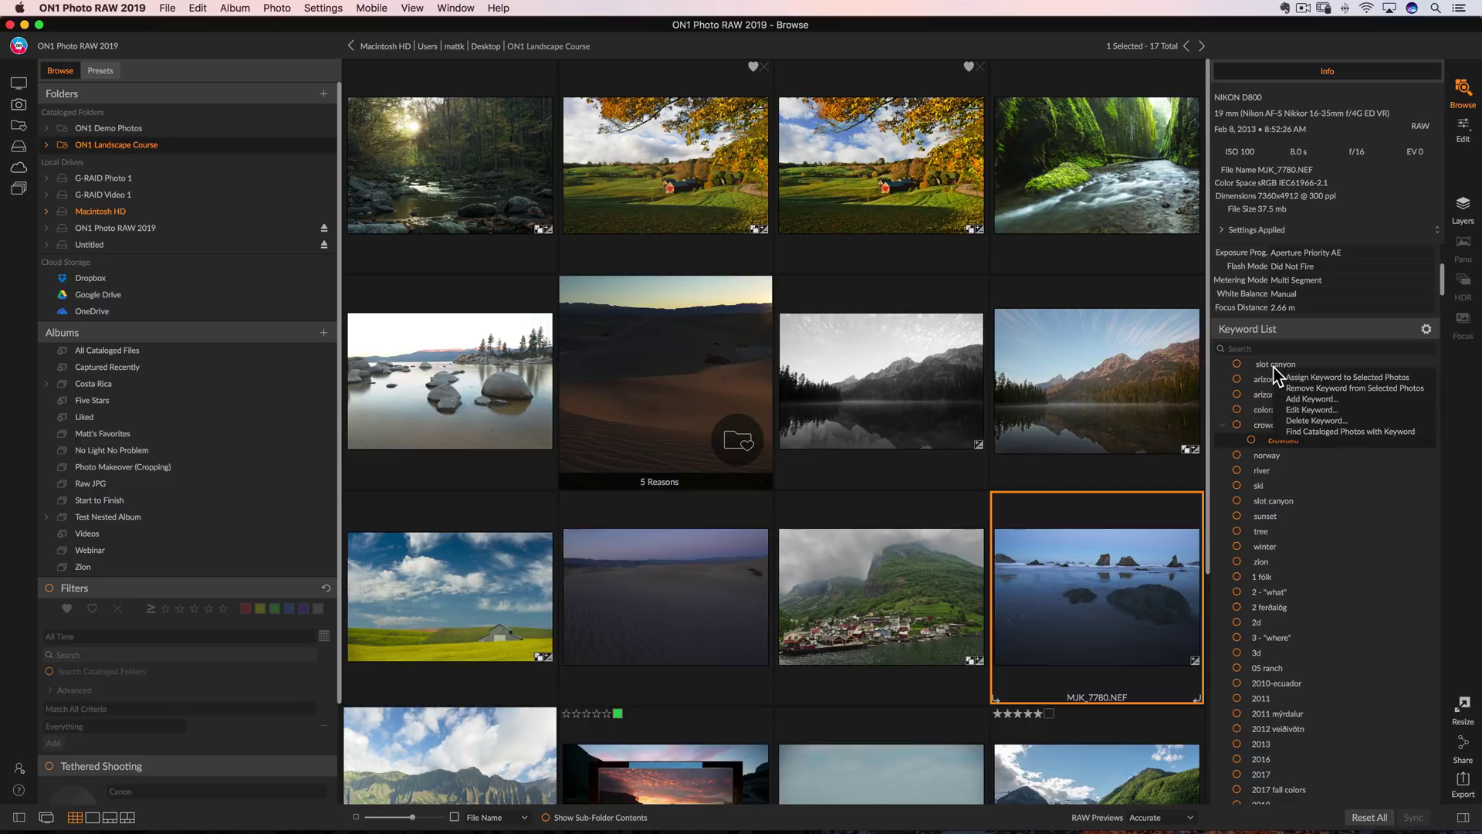
pyautogui.click(1311, 399)
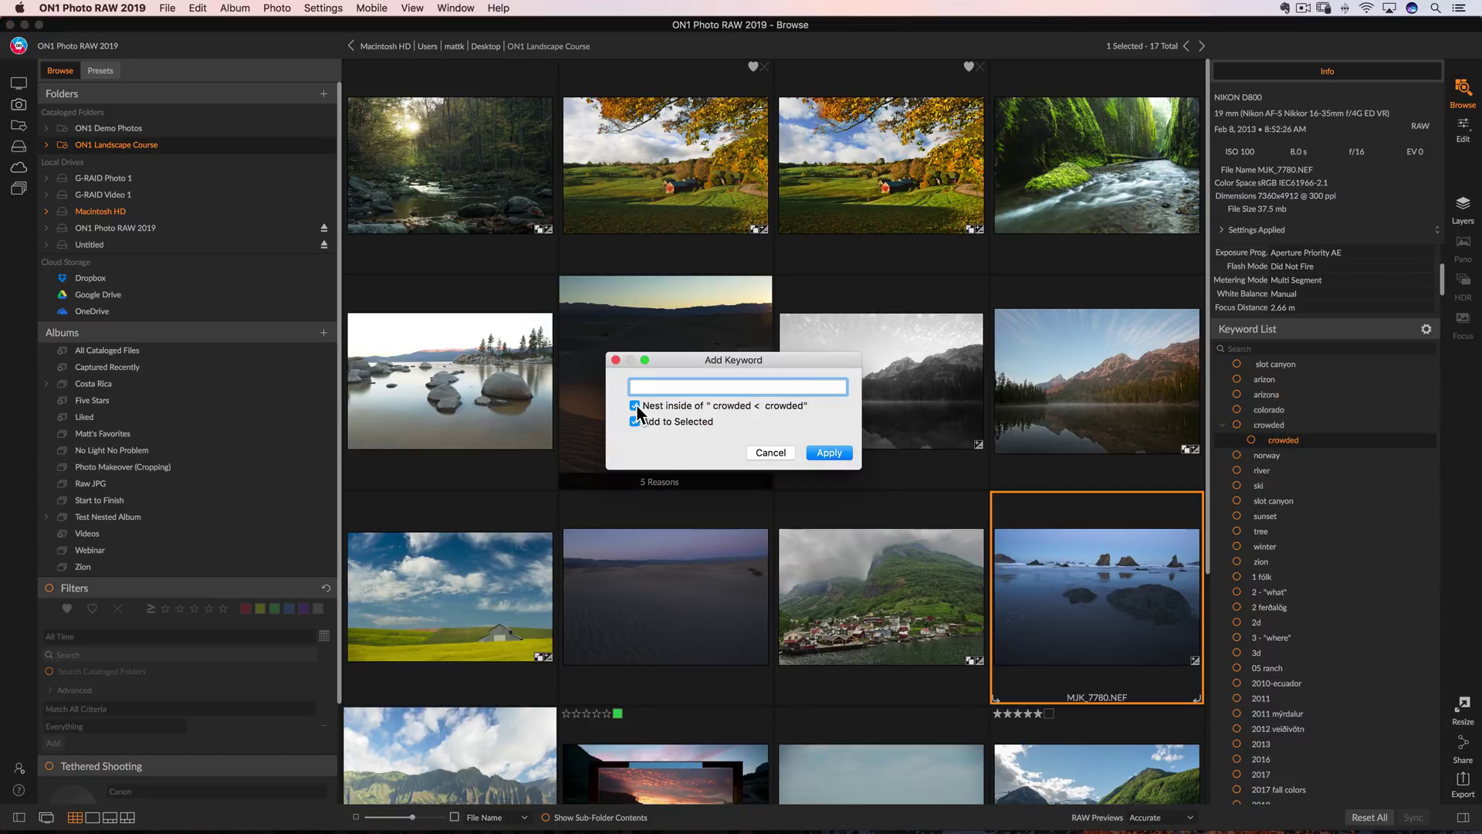
pyautogui.click(766, 453)
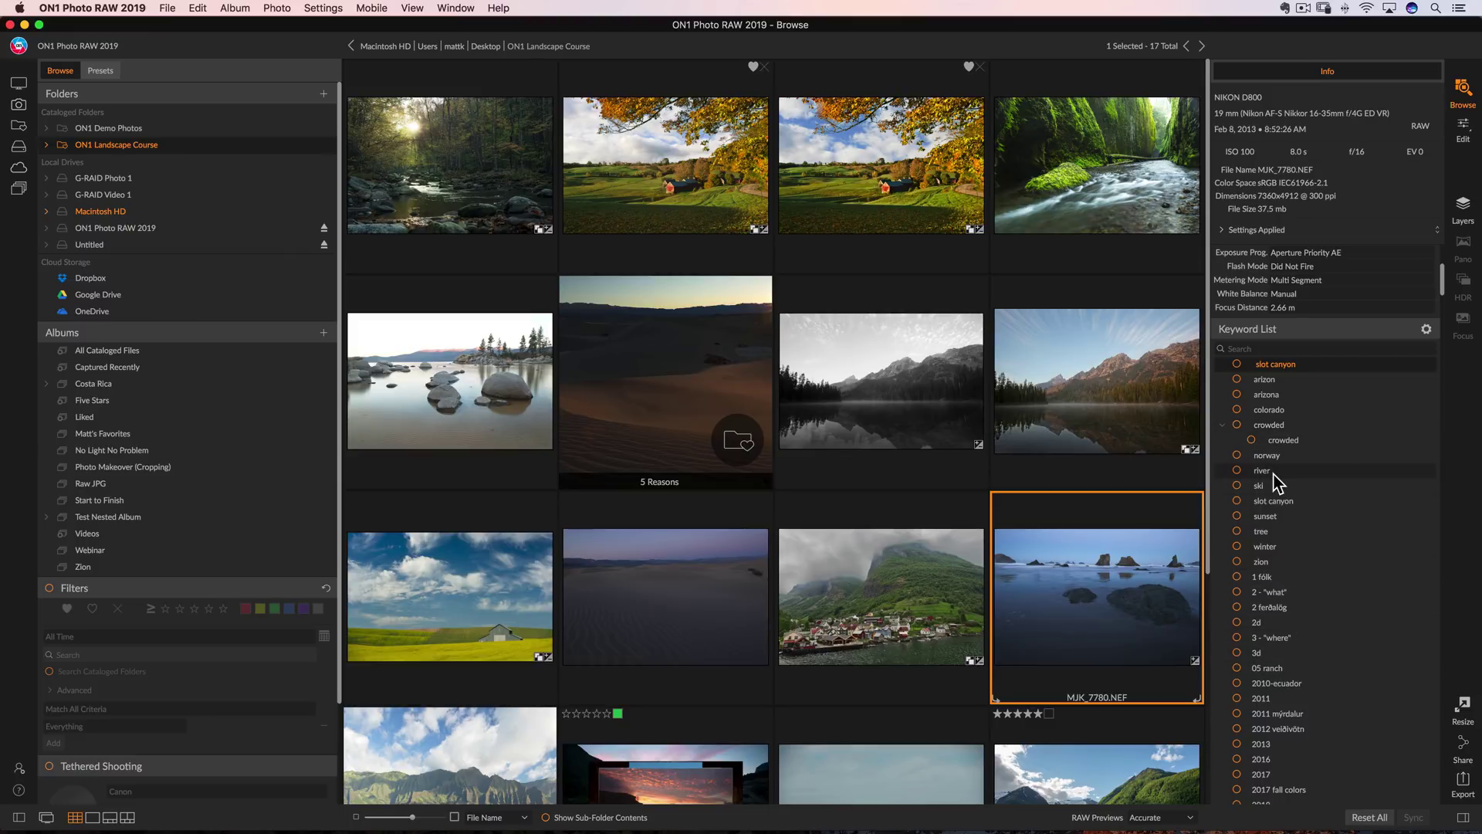
pyautogui.moveTo(1273, 482); pyautogui.dragTo(1266, 439)
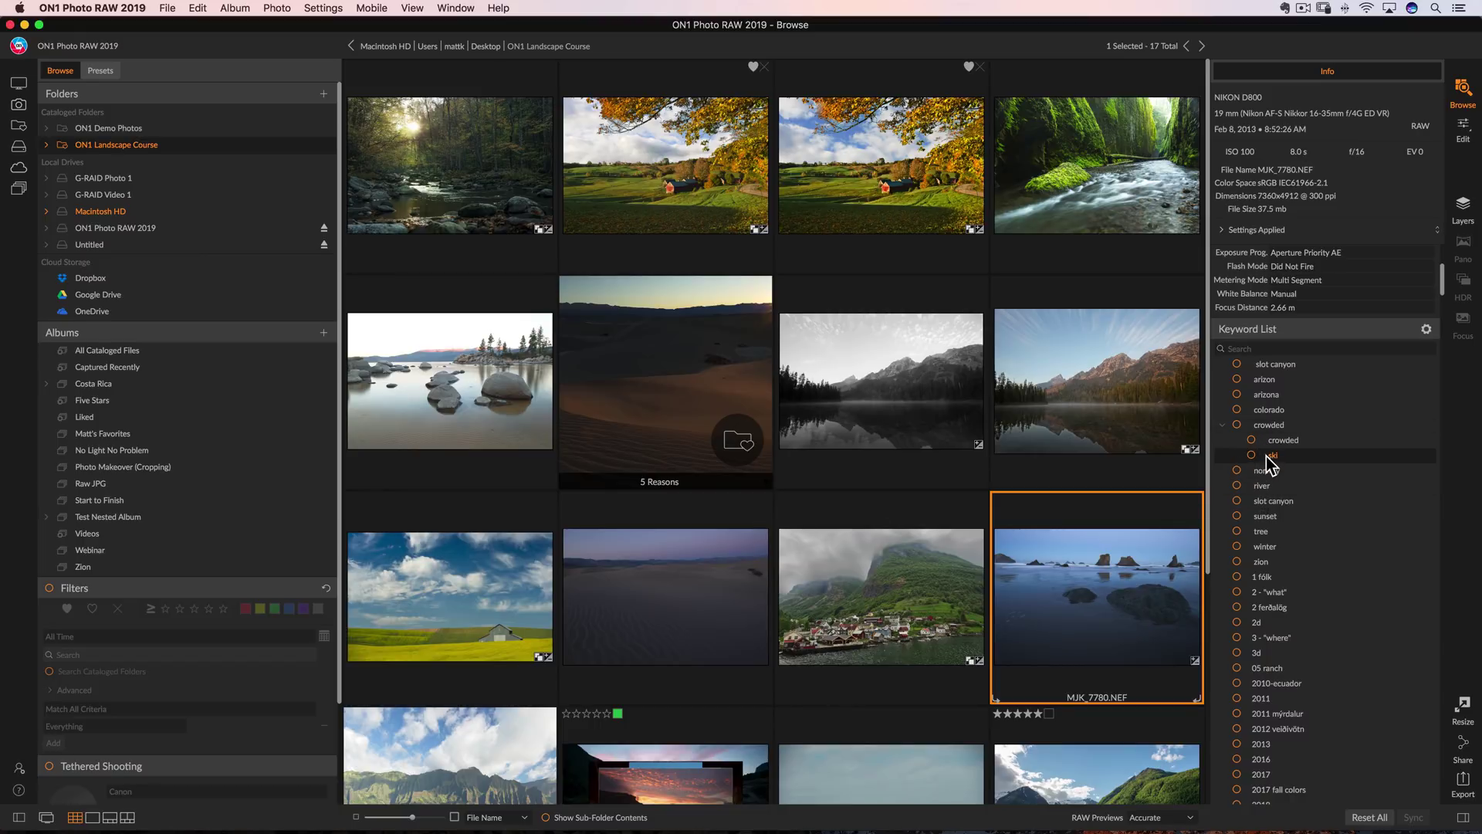
pyautogui.moveTo(1274, 460); pyautogui.dragTo(1314, 477)
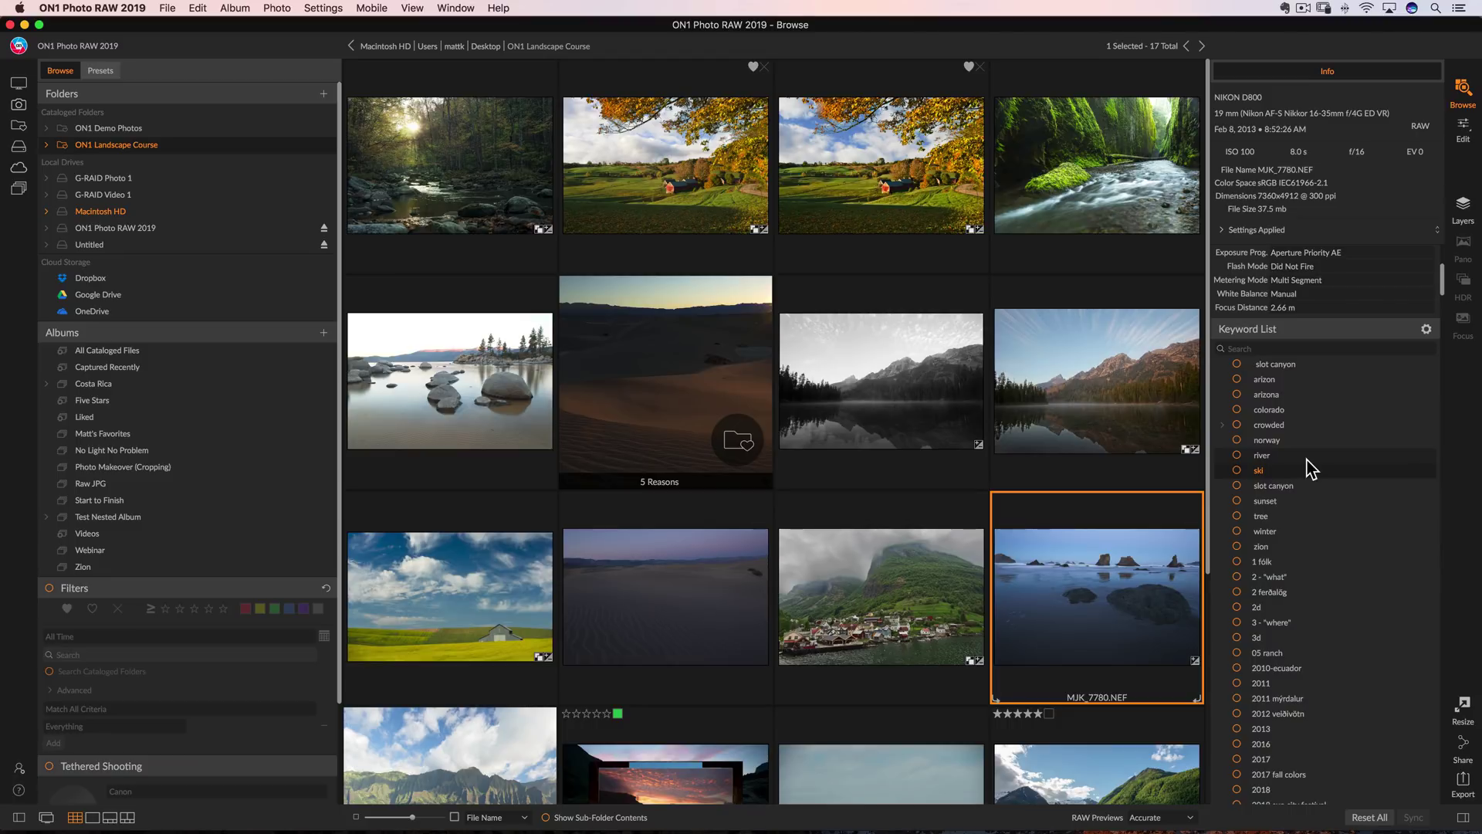
pyautogui.click(164, 8)
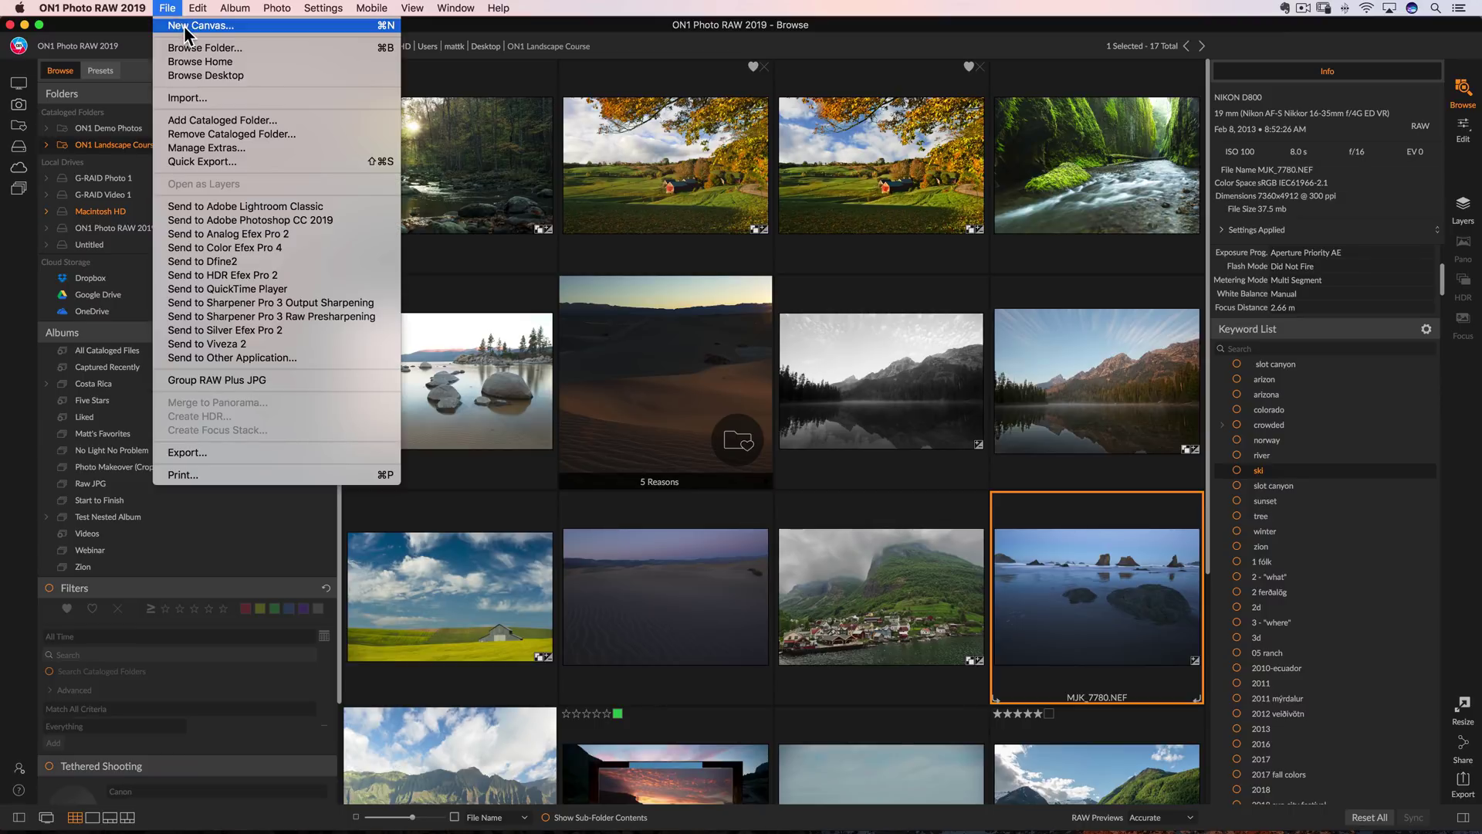
pyautogui.click(168, 14)
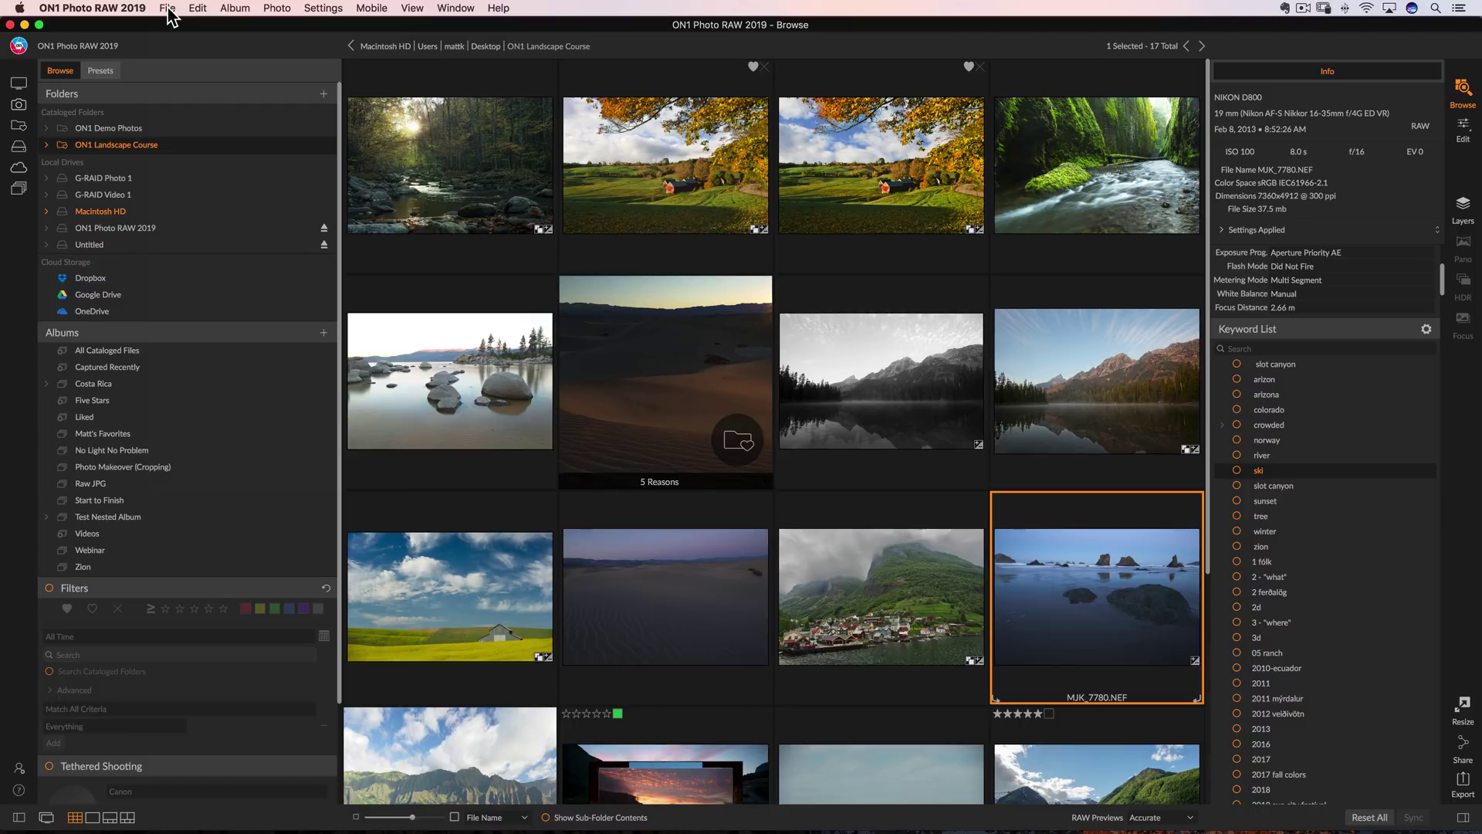
# - Open MJK_7780.NEF in Edit, look over the File menu's New Canvas entry, then save back to Browse
pyautogui.click(1467, 132)
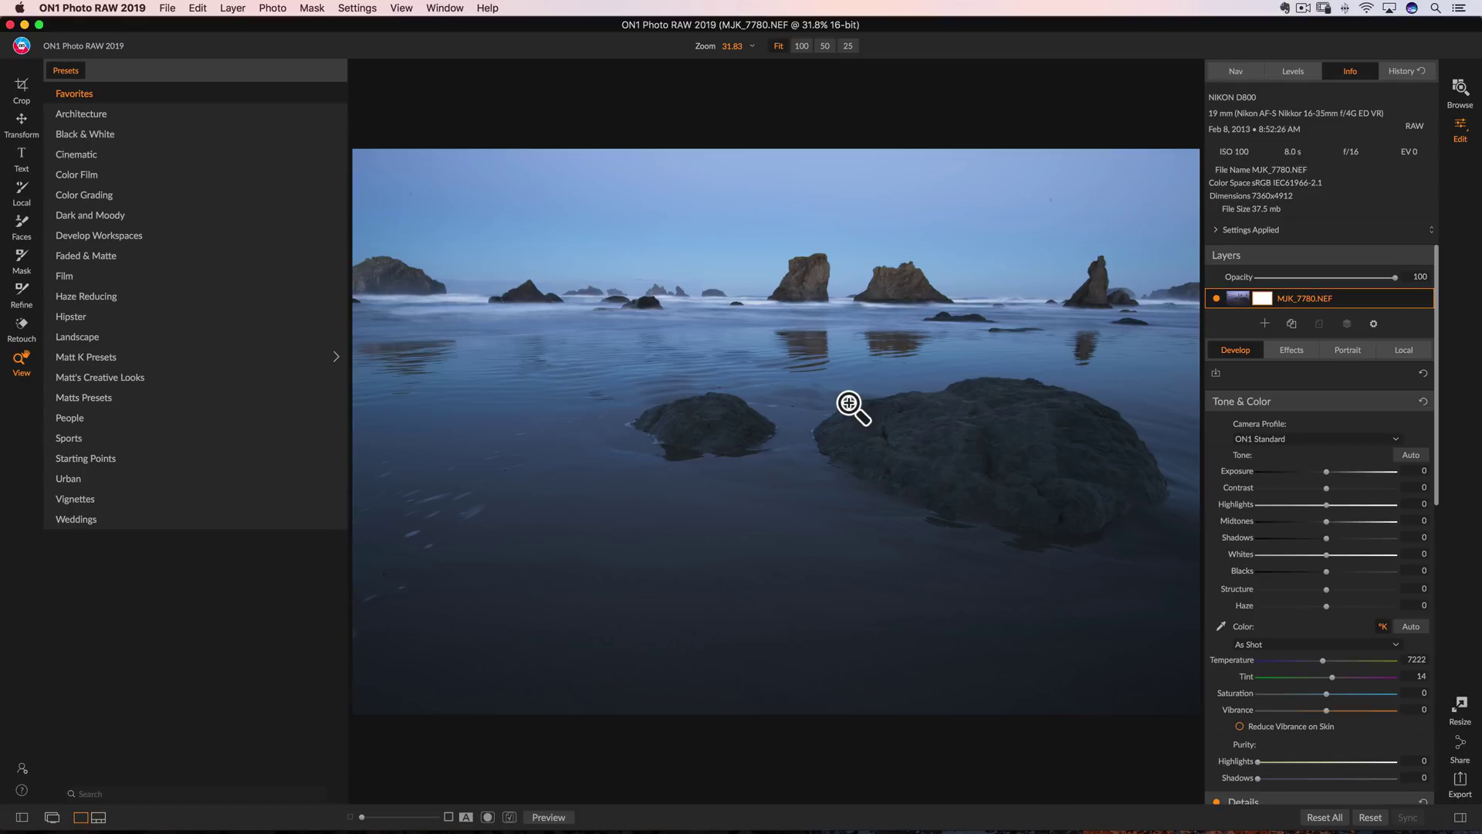
pyautogui.click(166, 9)
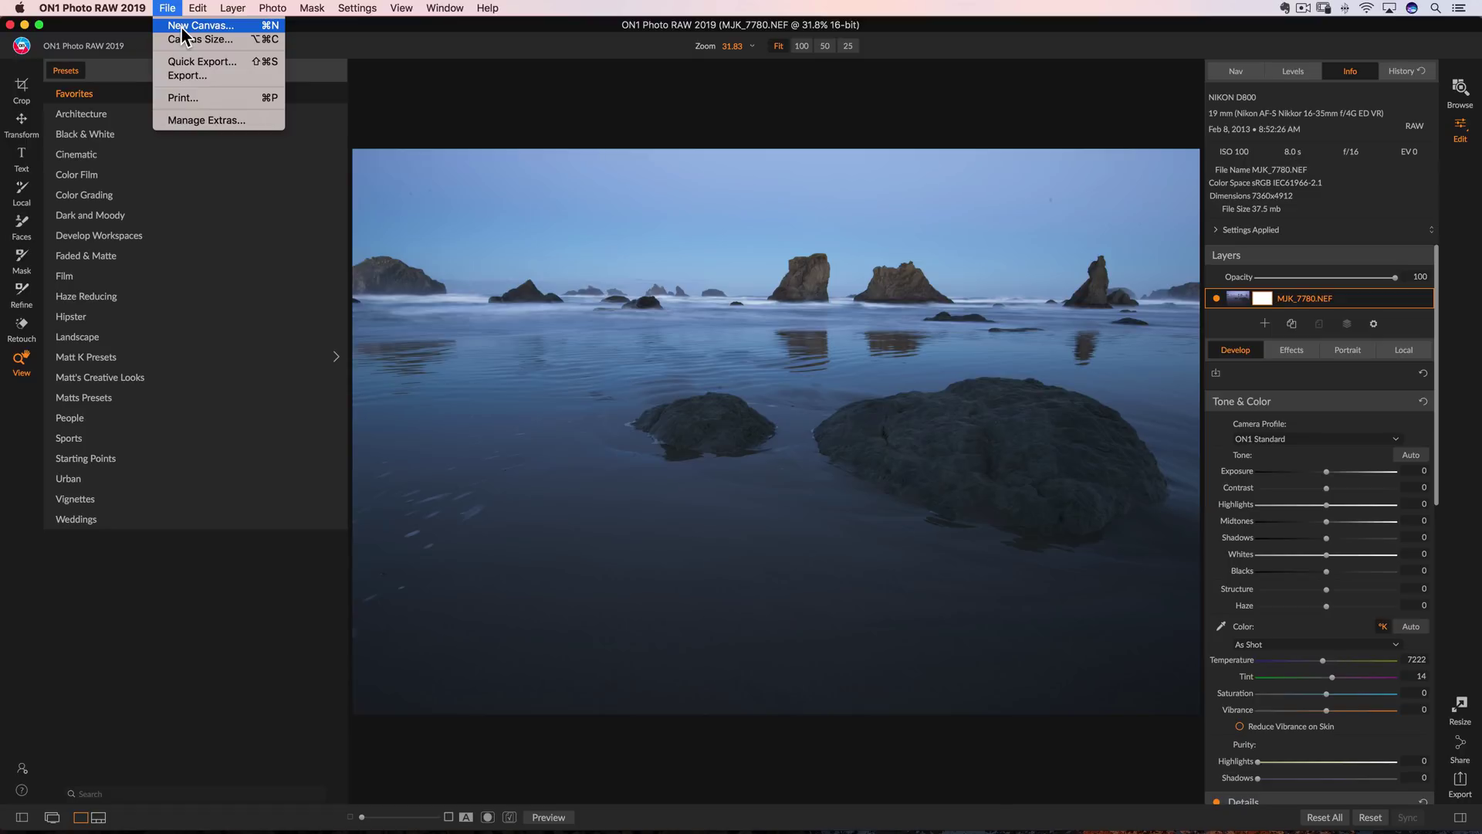
pyautogui.click(171, 9)
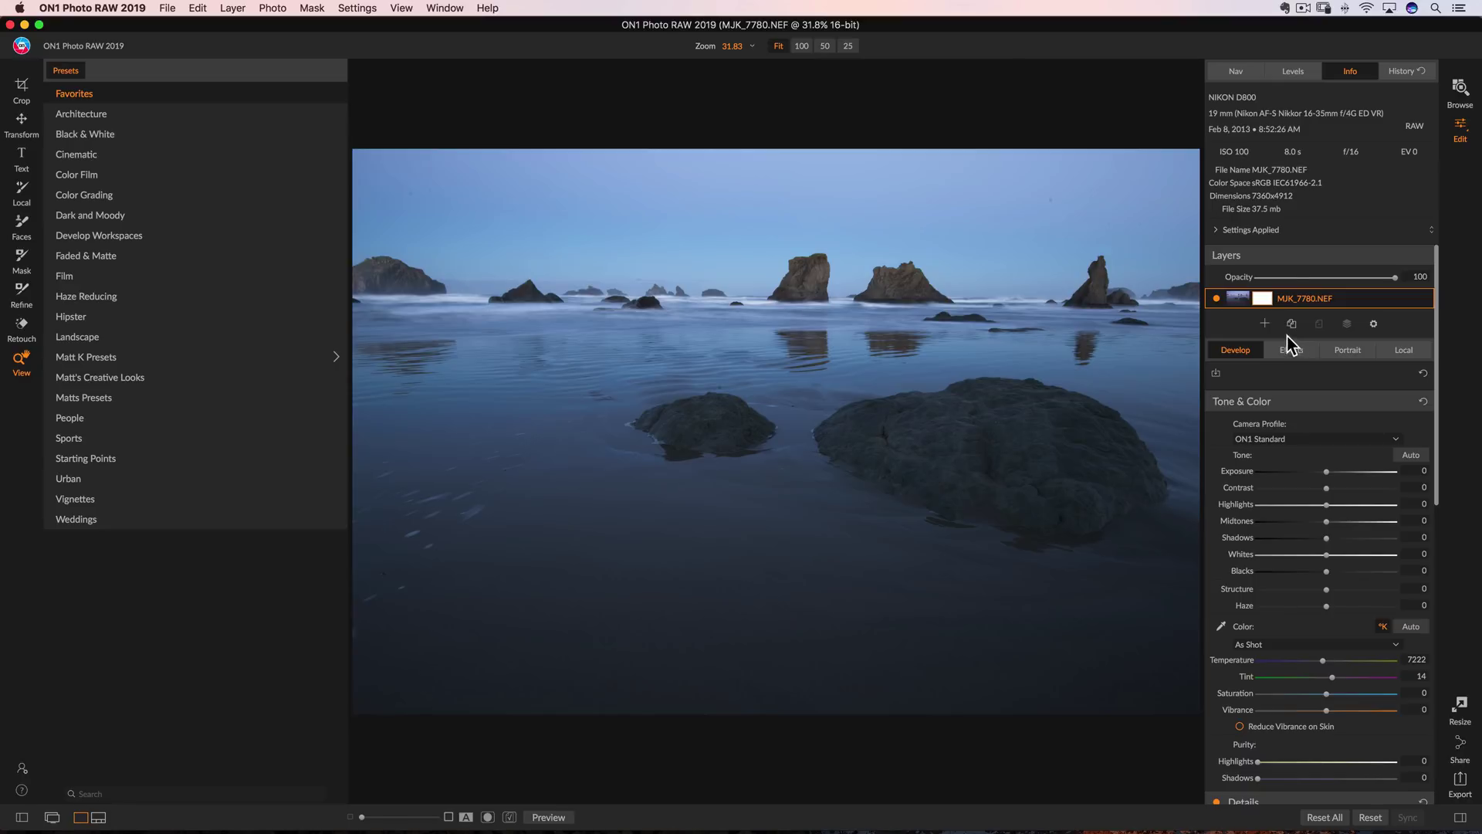
pyautogui.click(1460, 91)
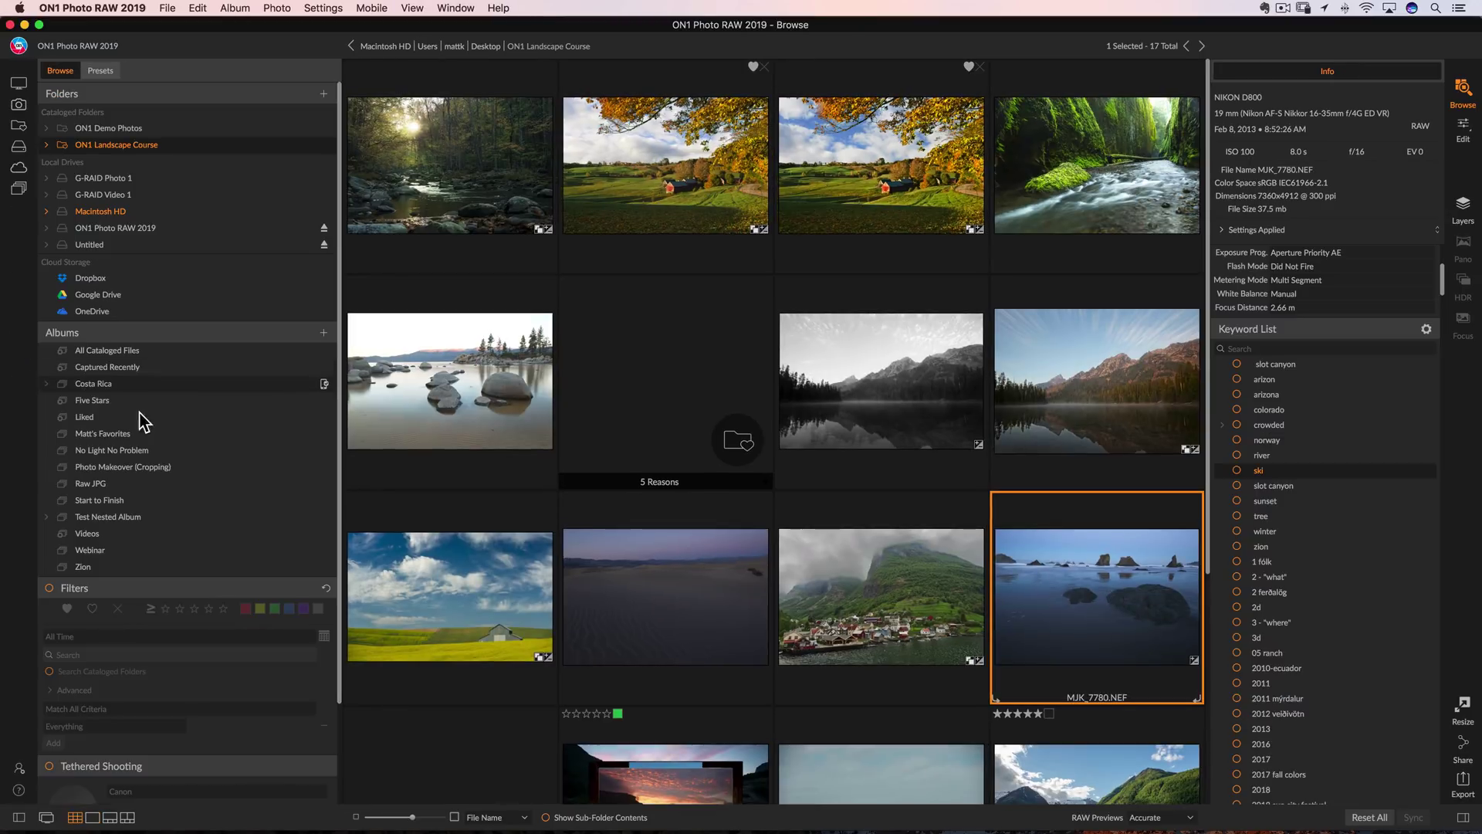
# - Enable Filters, expand Advanced, and change the rule field from Everything to Settings
pyautogui.scroll(-3, 93, 445)
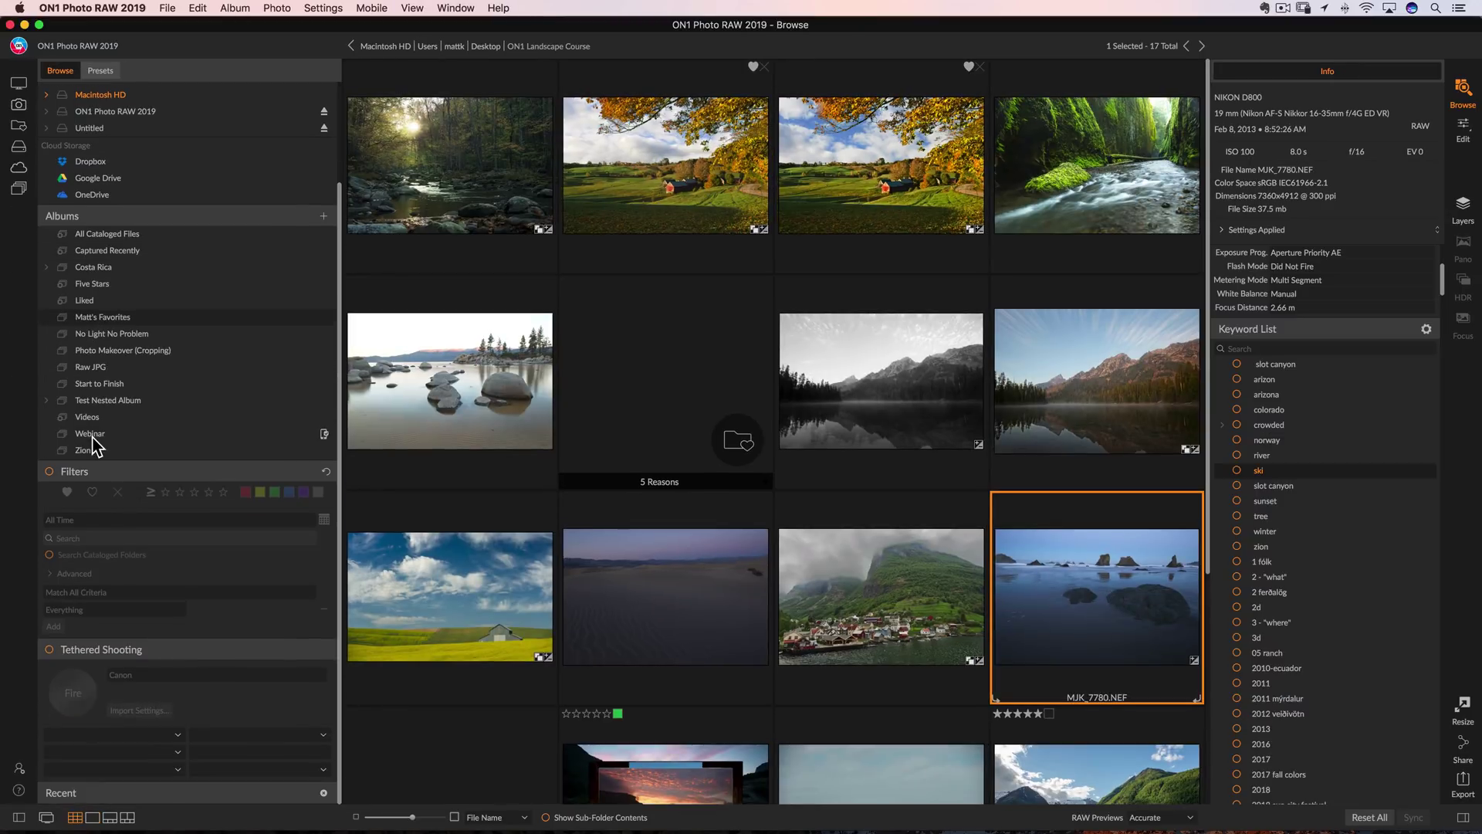
pyautogui.click(49, 471)
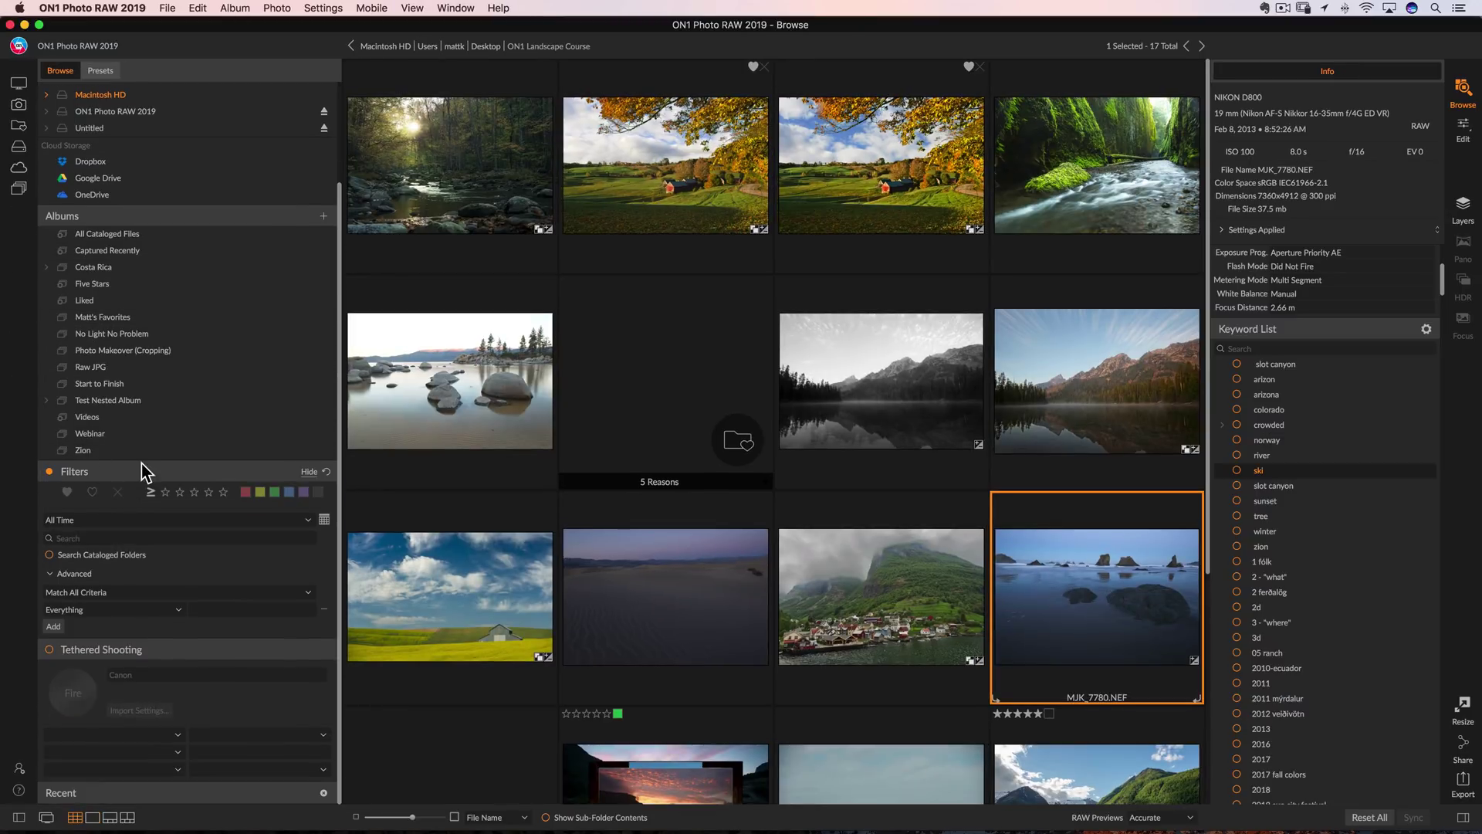
pyautogui.click(68, 533)
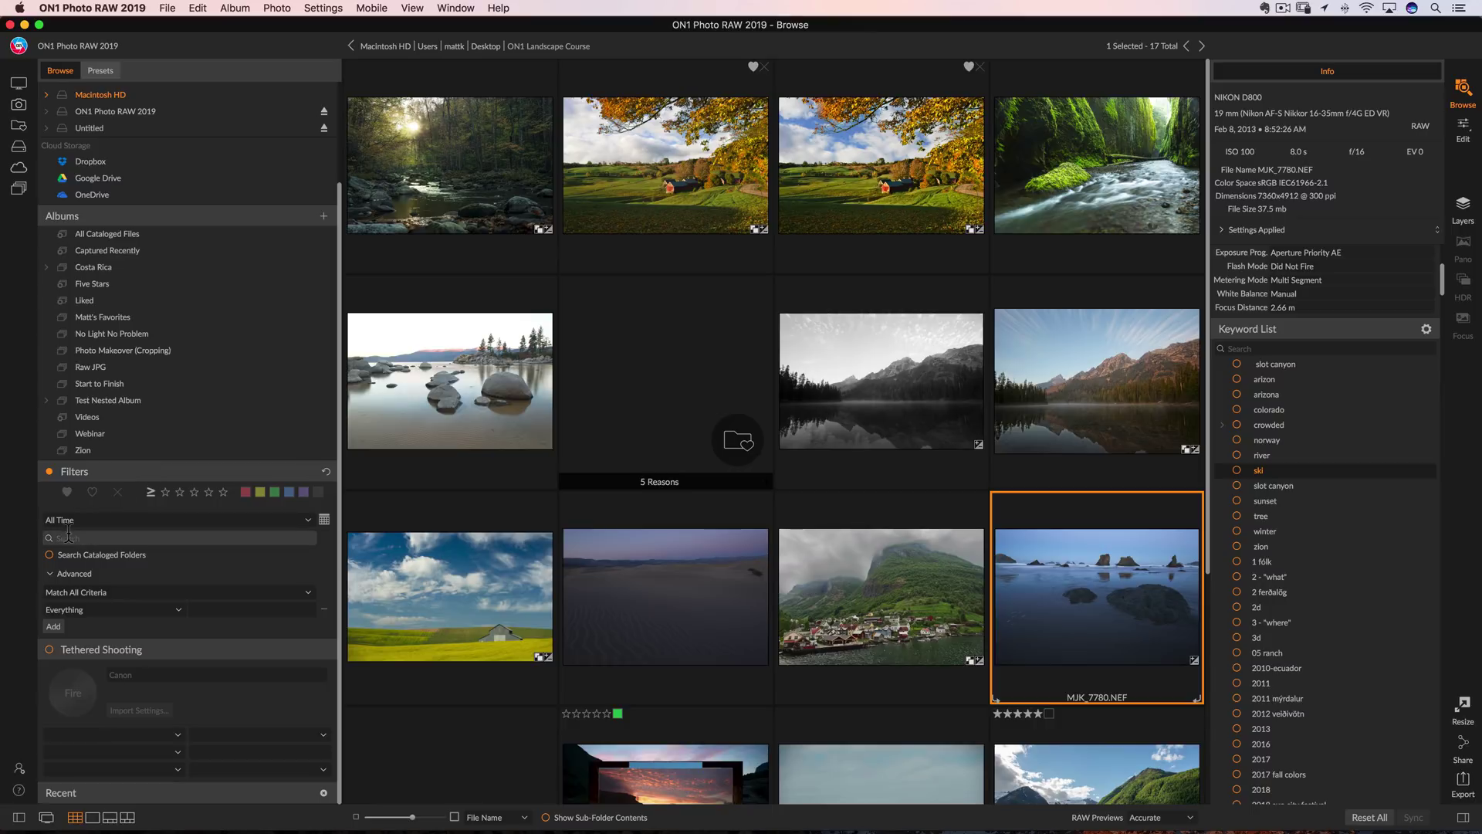
pyautogui.click(50, 576)
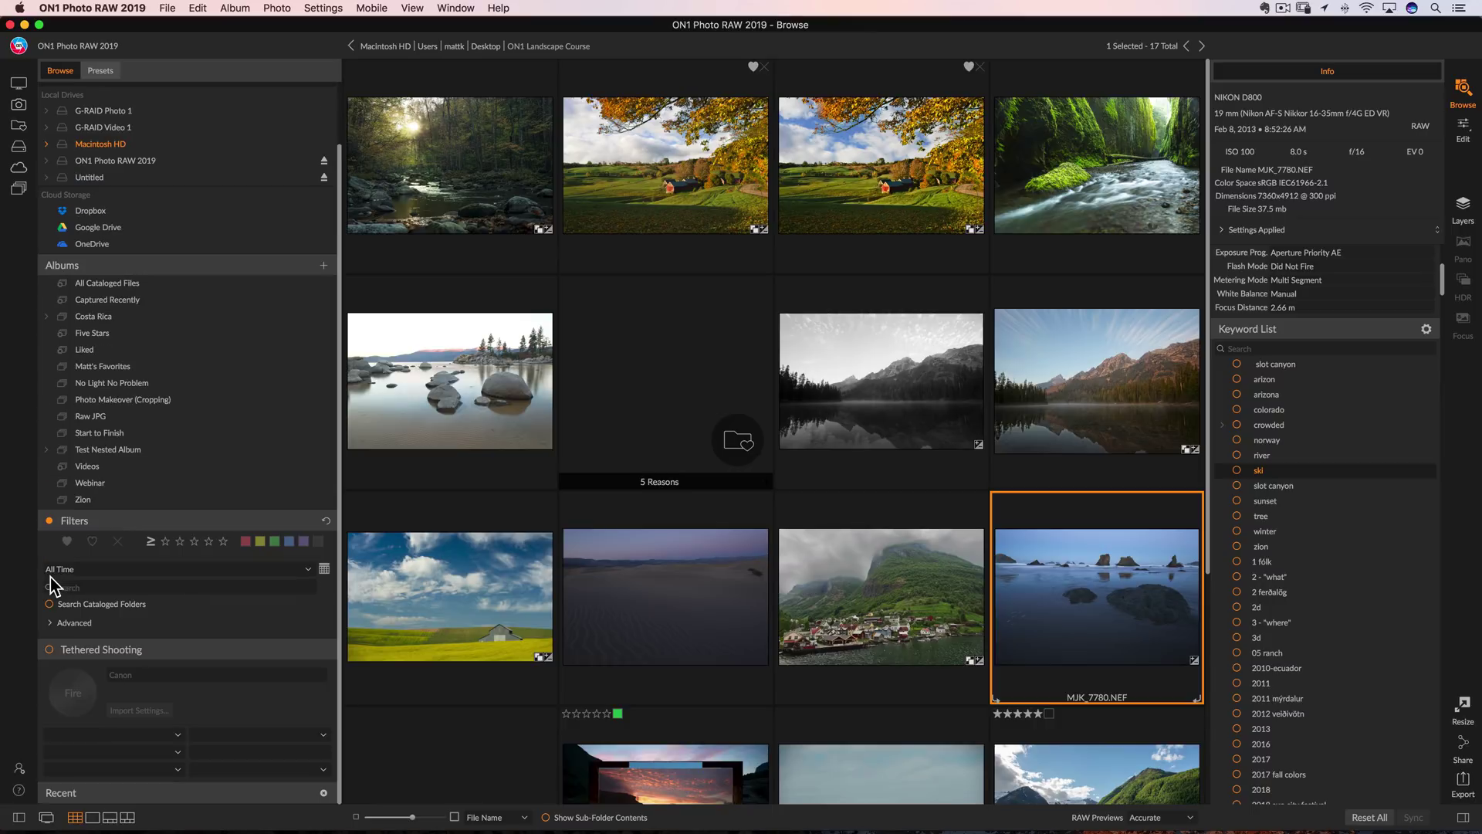
pyautogui.click(49, 623)
pyautogui.scroll(-1, 93, 610)
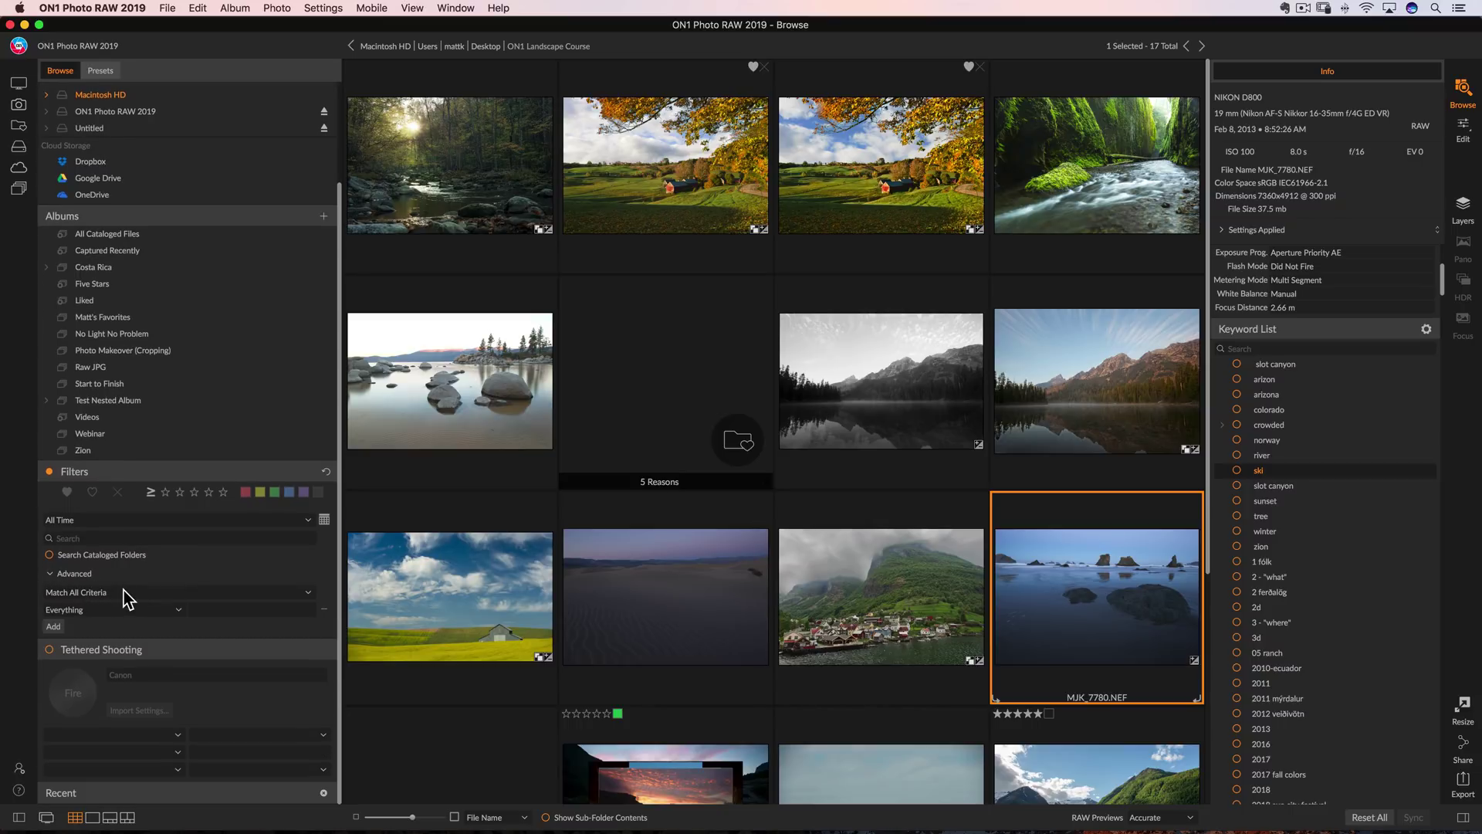
pyautogui.click(106, 610)
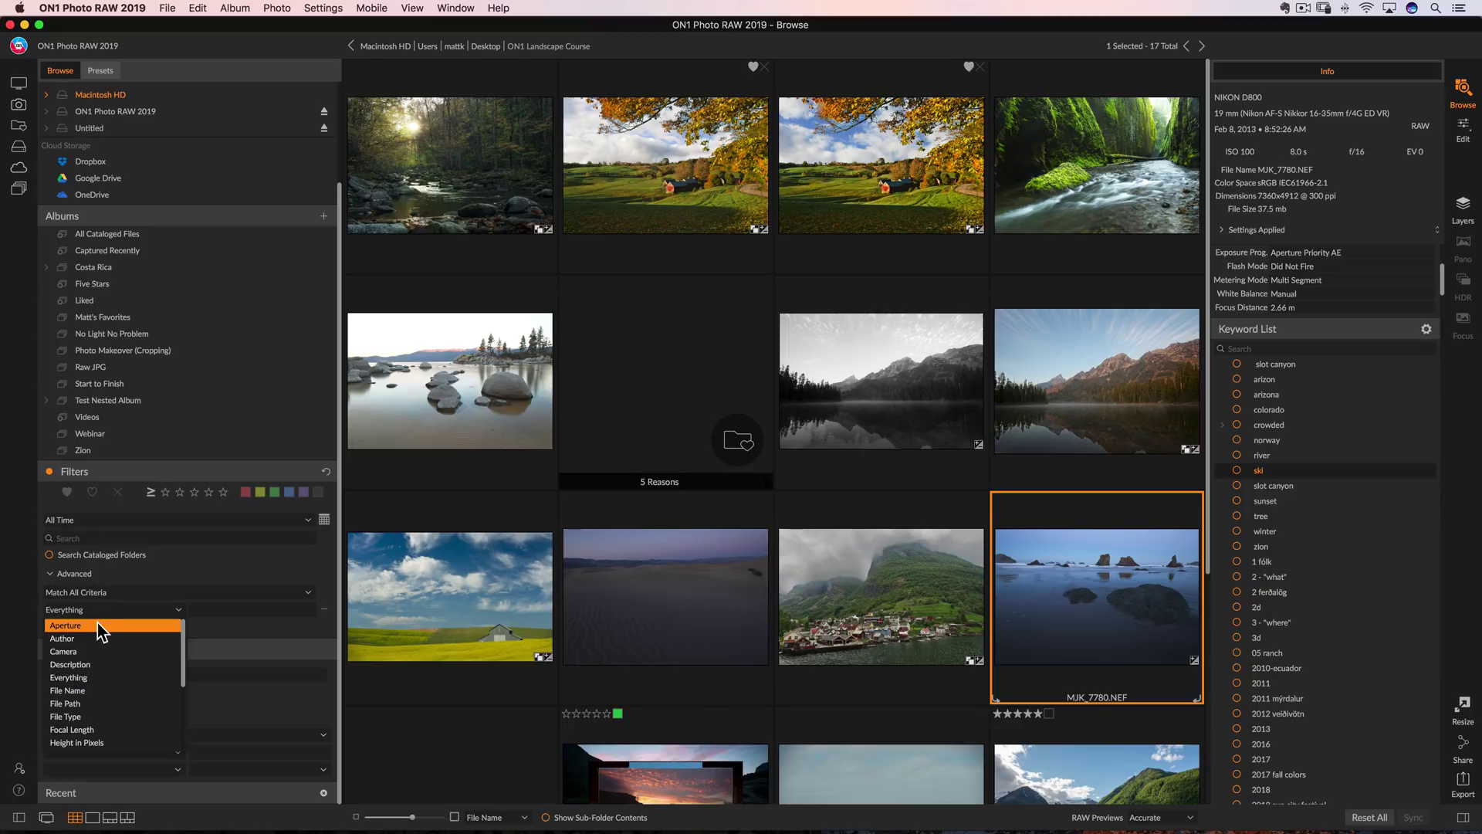
pyautogui.scroll(-5, 96, 677)
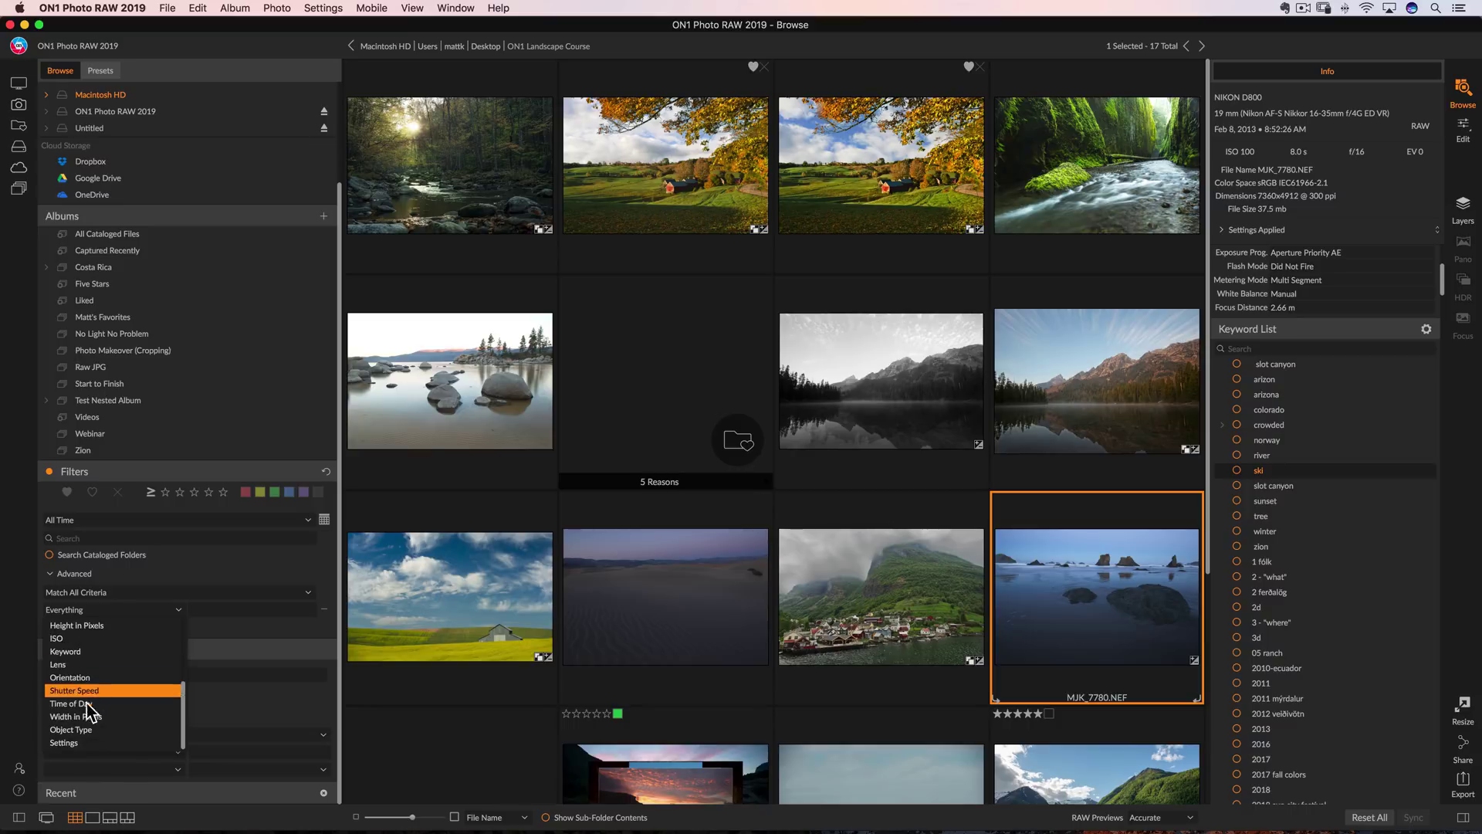
pyautogui.click(74, 743)
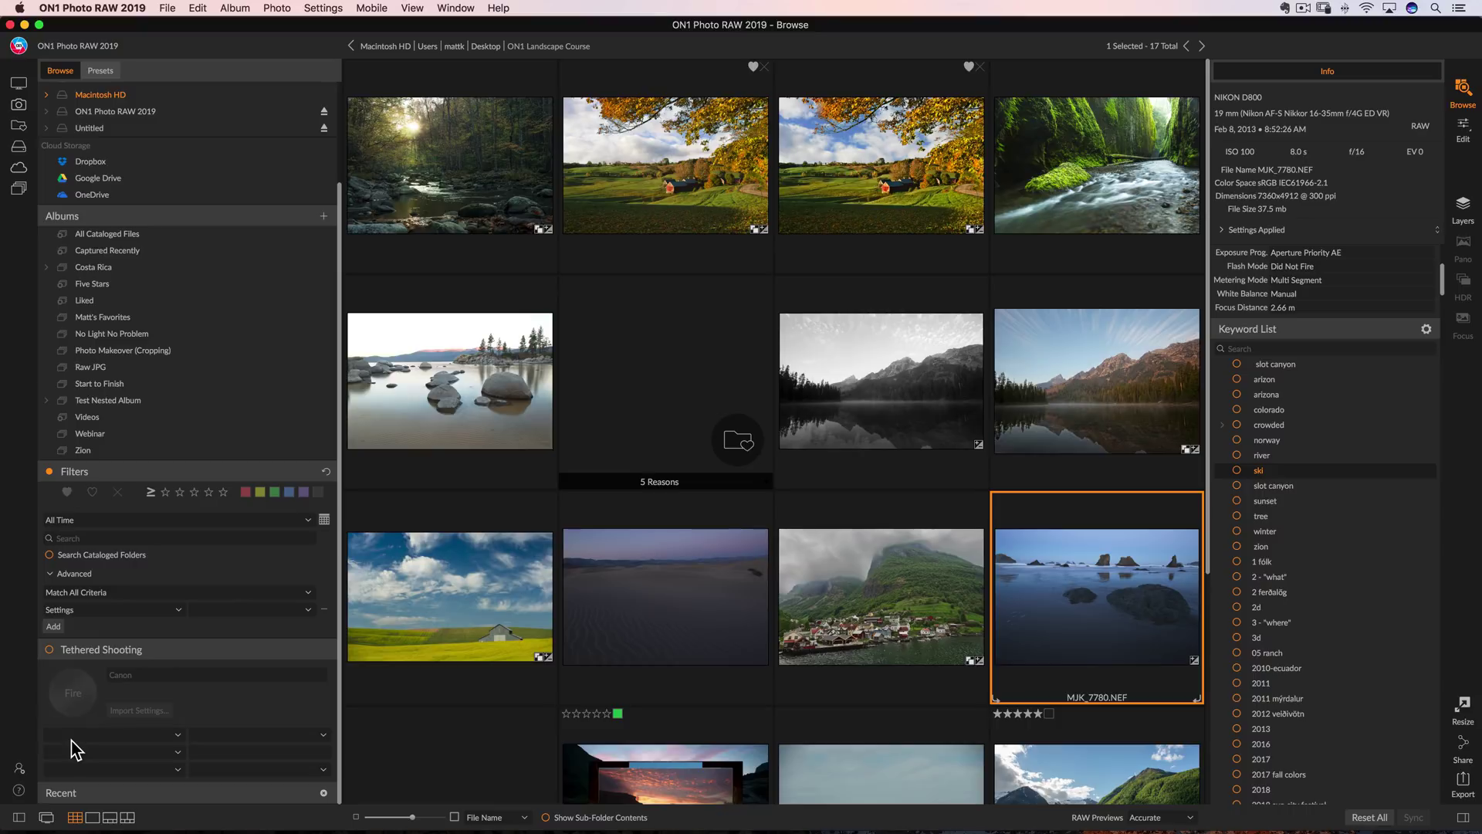
pyautogui.click(249, 609)
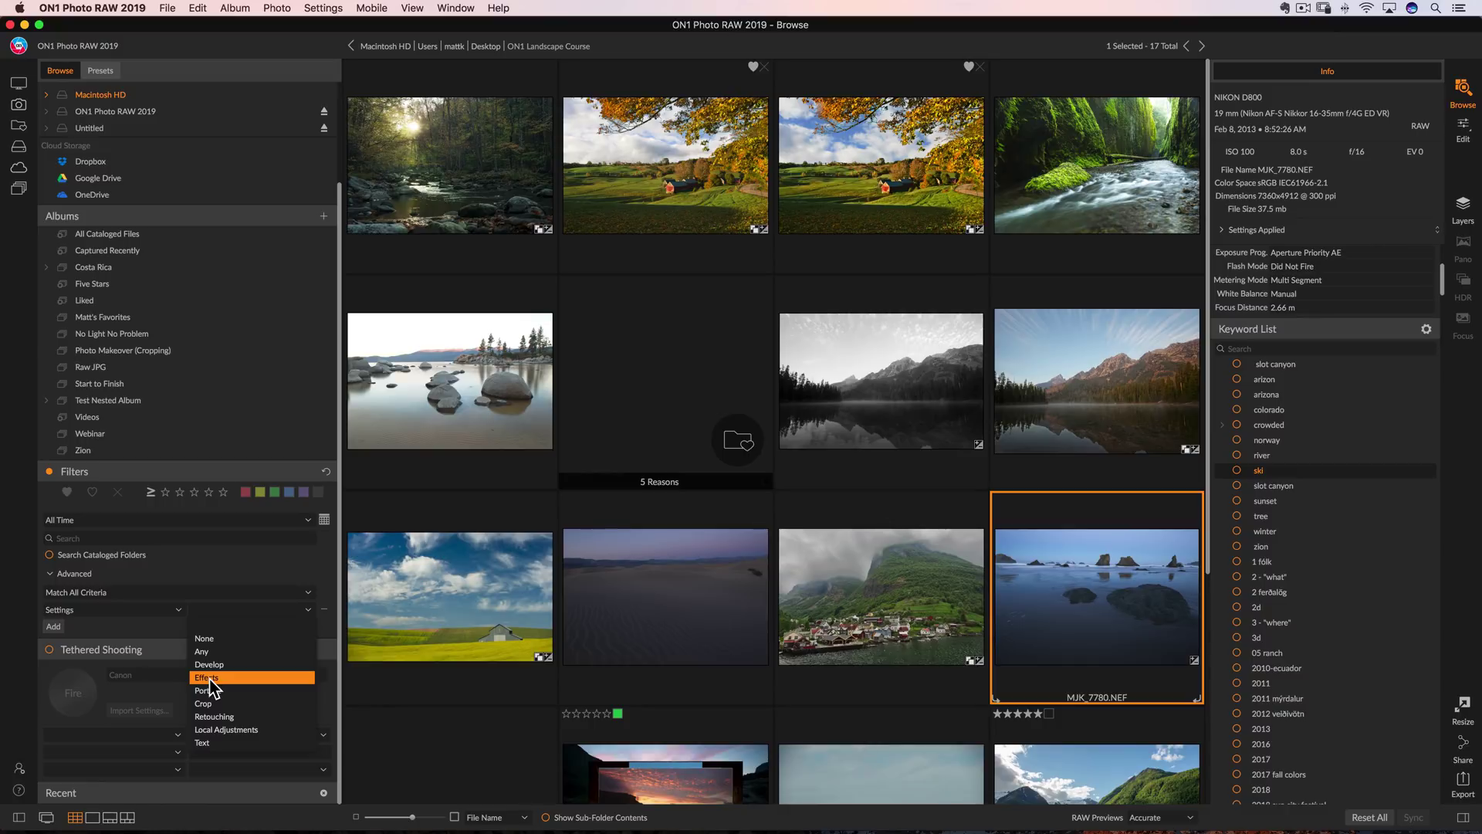
pyautogui.click(1053, 629)
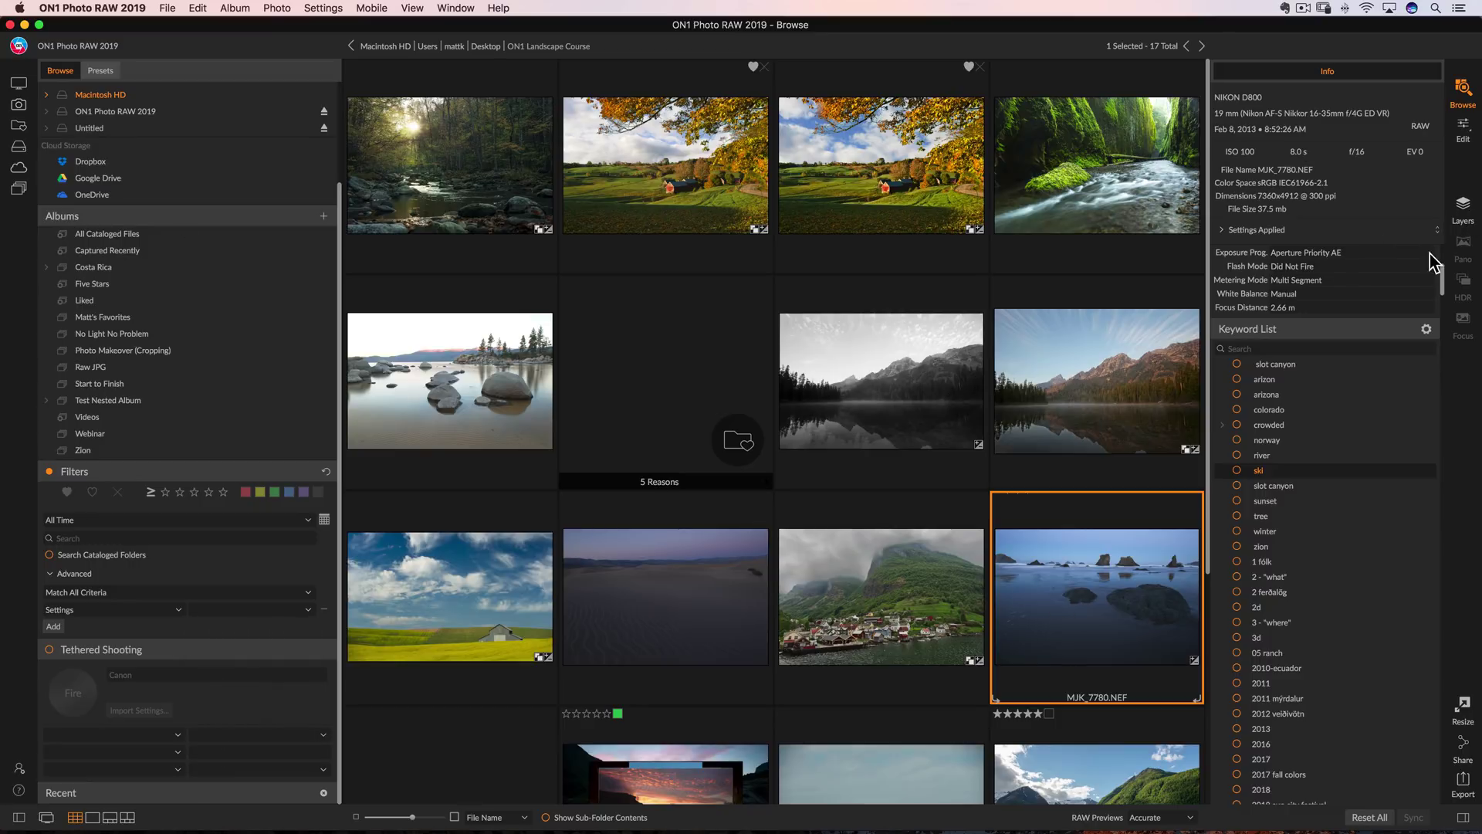
# - Open MJK_7780.NEF in Edit and add a Lato 288pt text layer reading 'Some Text'
pyautogui.click(1463, 131)
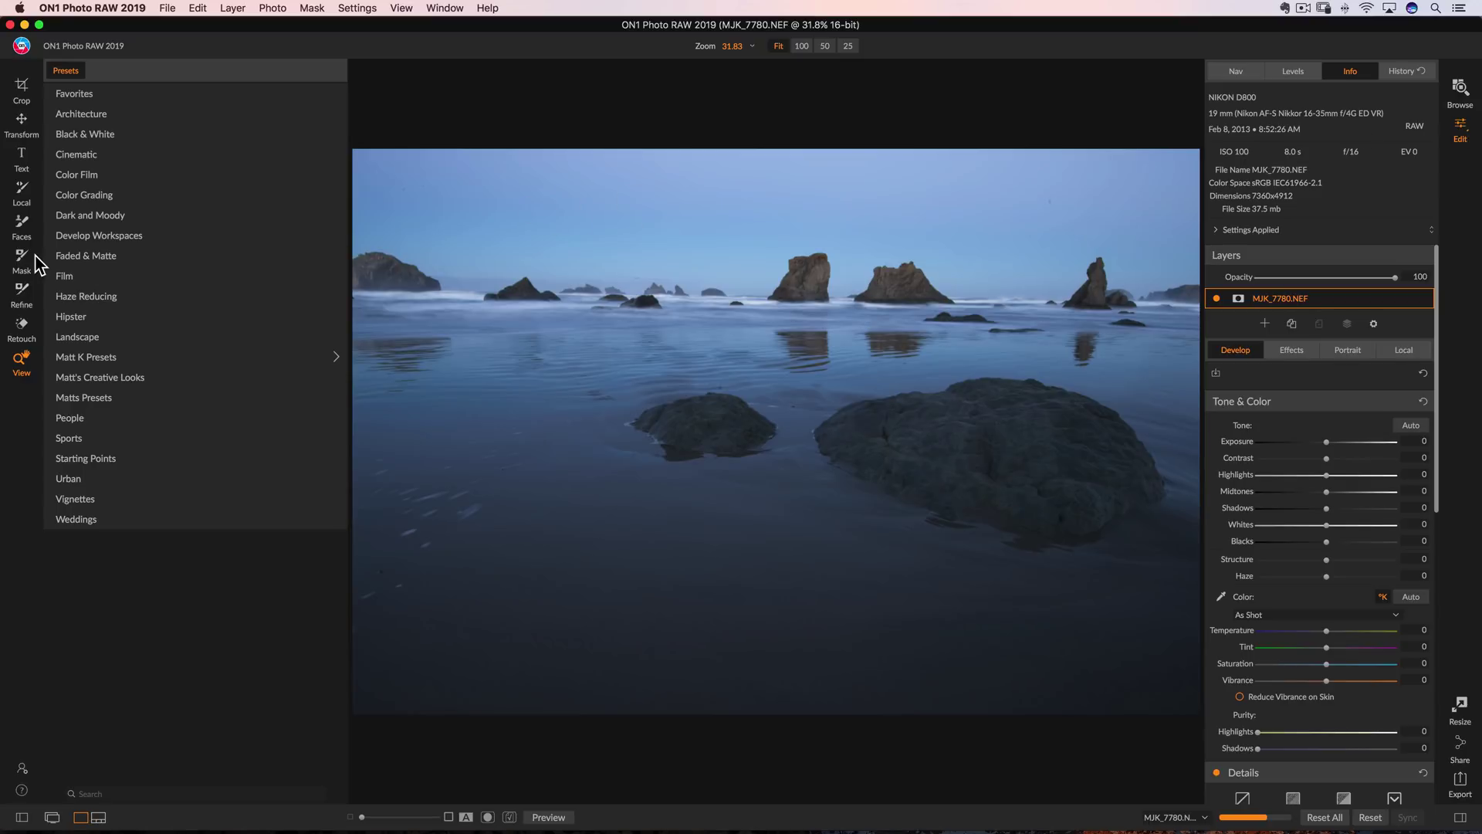
pyautogui.click(21, 151)
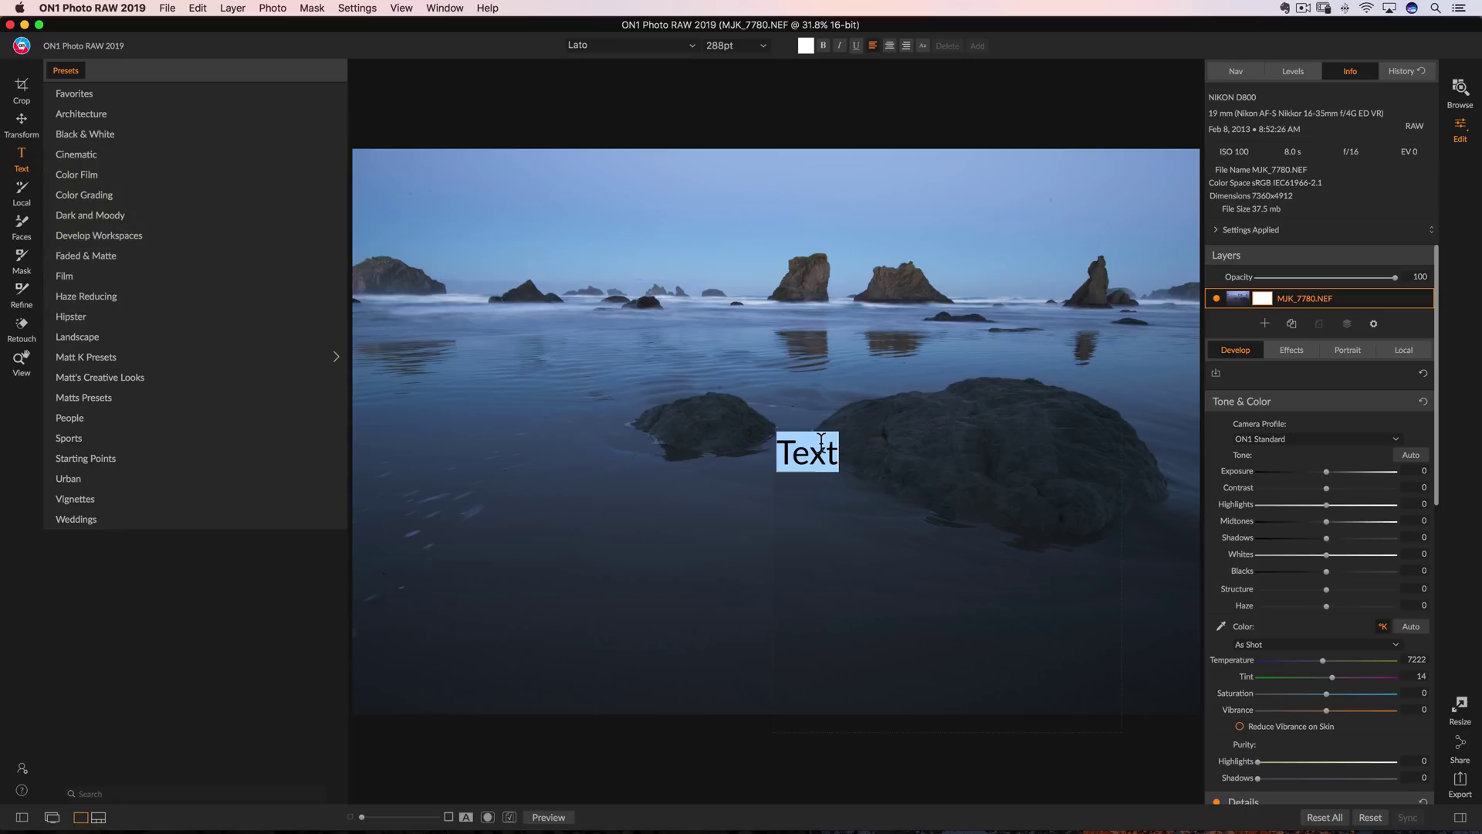
pyautogui.write('Some Text')
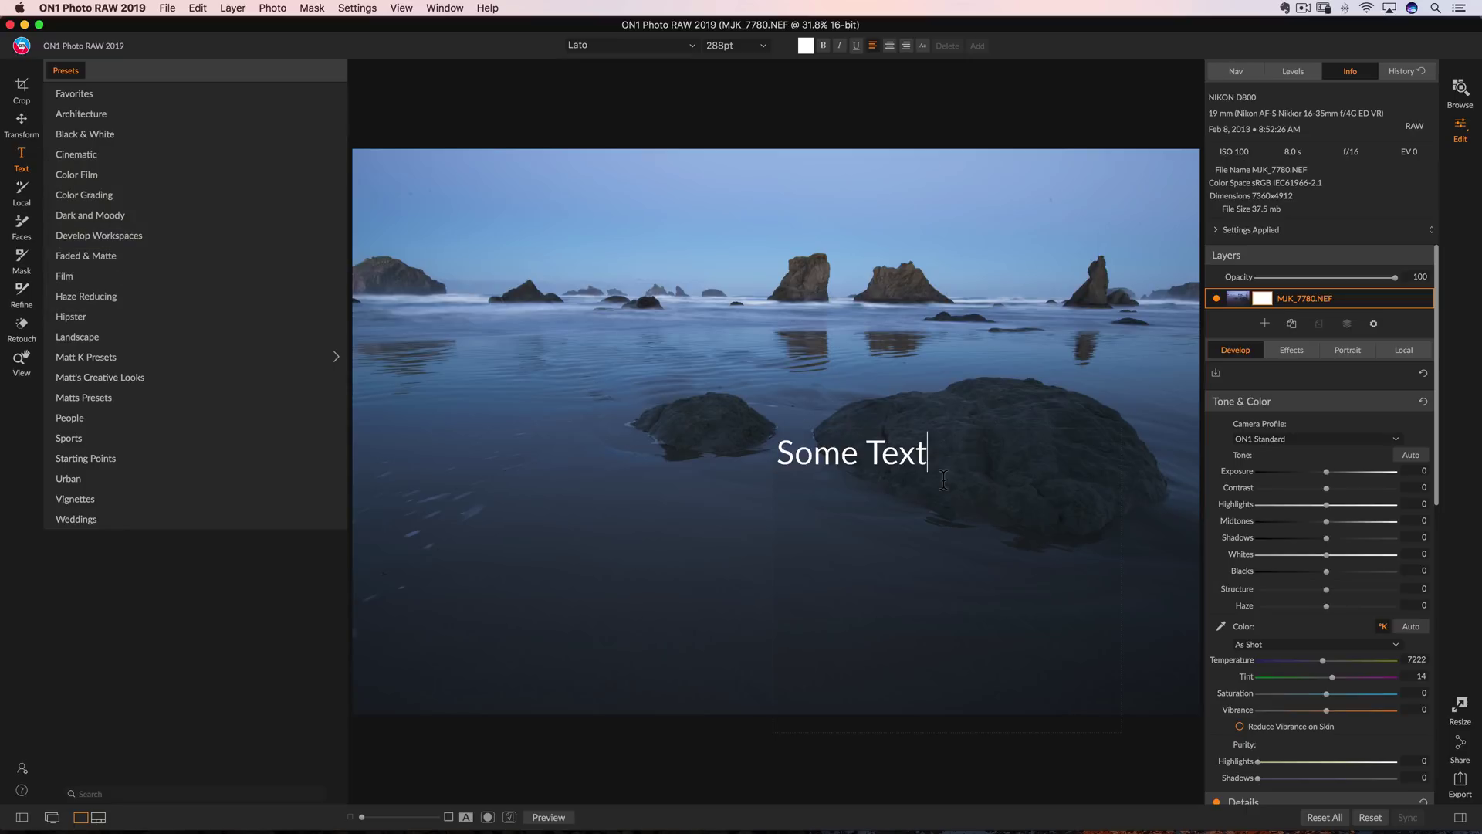
pyautogui.moveTo(954, 463); pyautogui.dragTo(767, 450)
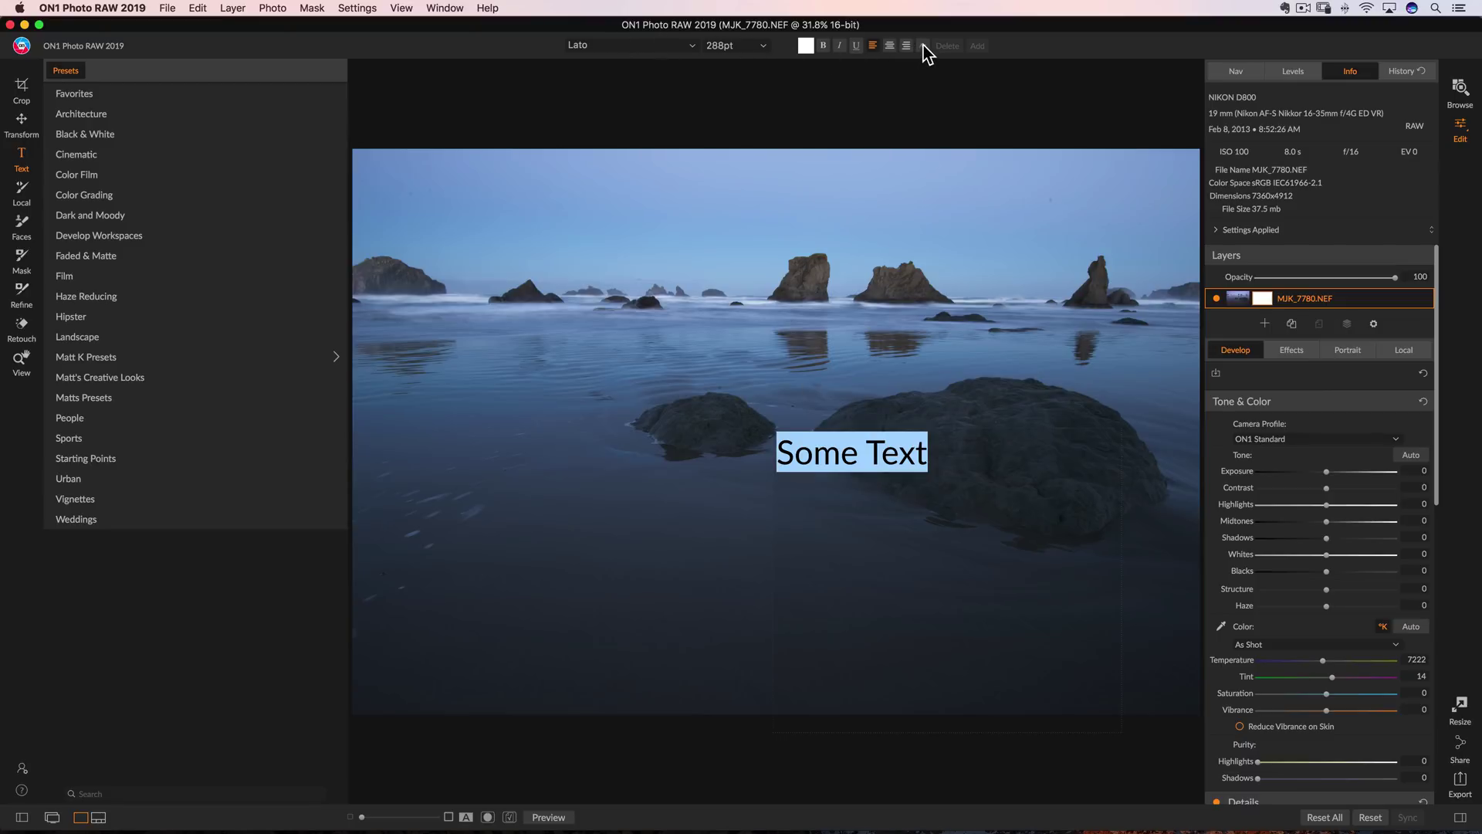
pyautogui.press('Escape')
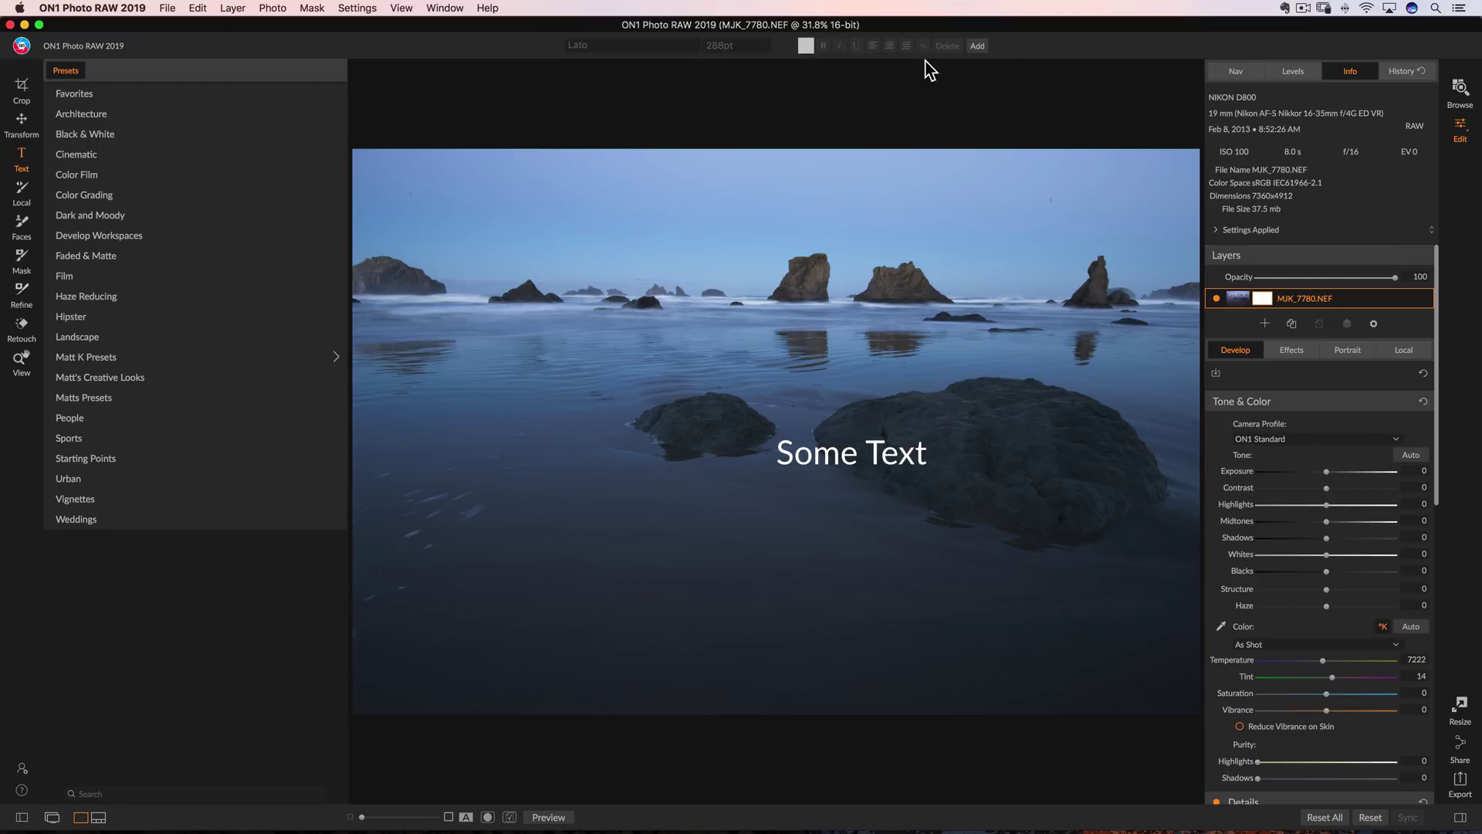
# - Tighten the character spacing of the Some Text layer
pyautogui.click(848, 460)
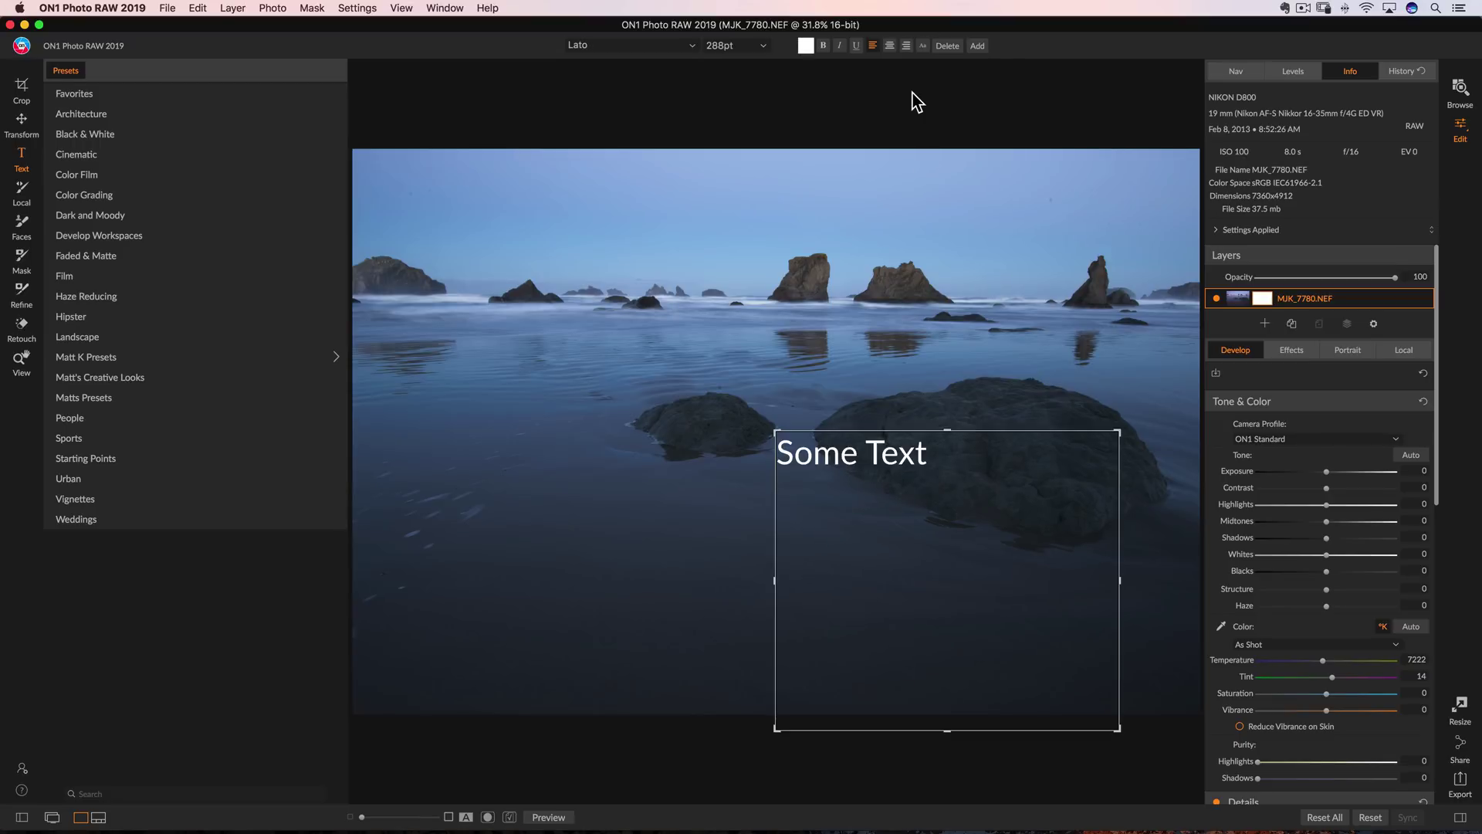
pyautogui.click(923, 45)
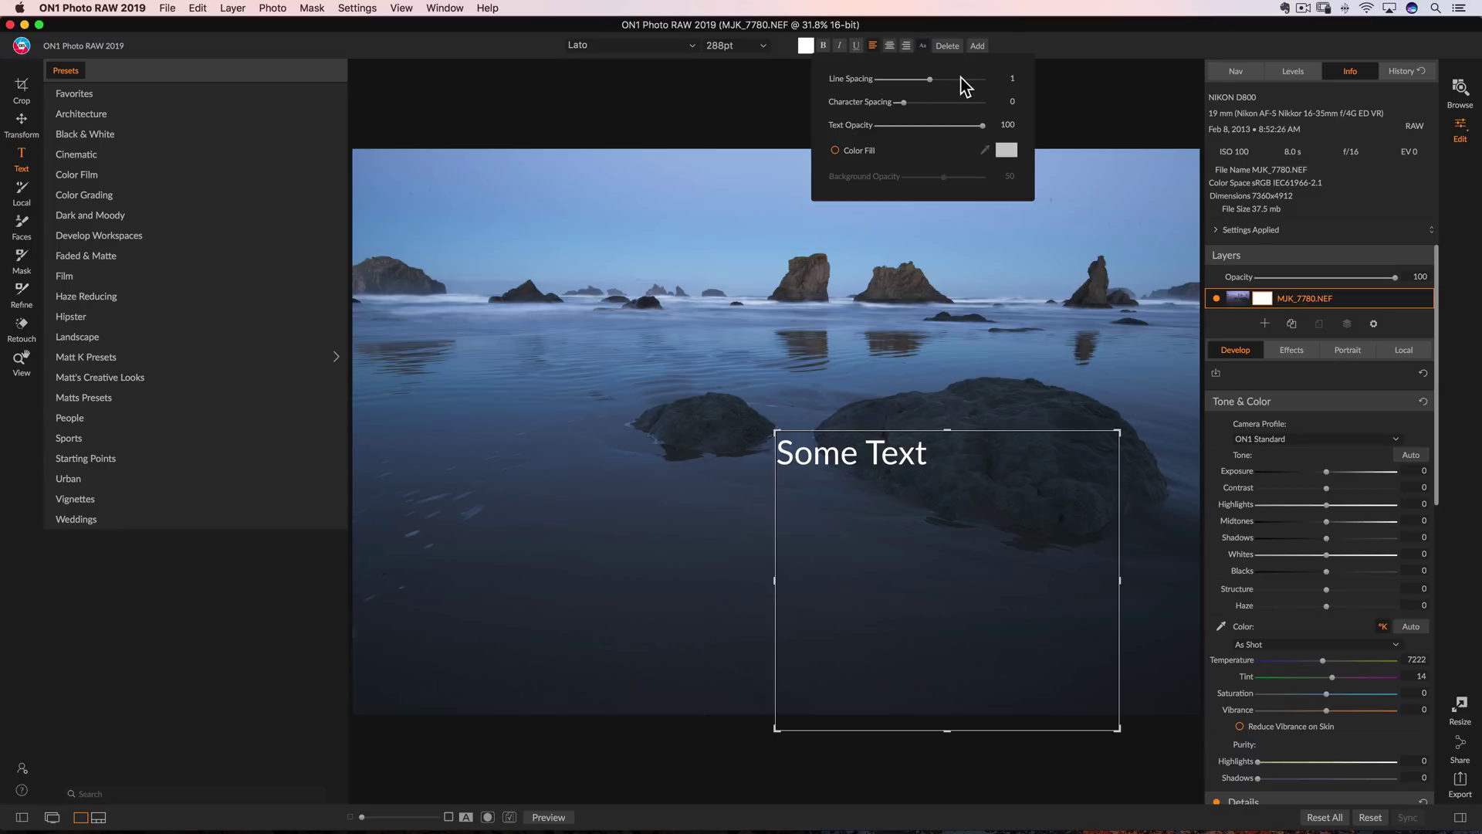
pyautogui.moveTo(903, 102)
pyautogui.mouseDown()
pyautogui.moveTo(922, 105)
pyautogui.moveTo(902, 104)
pyautogui.mouseUp()
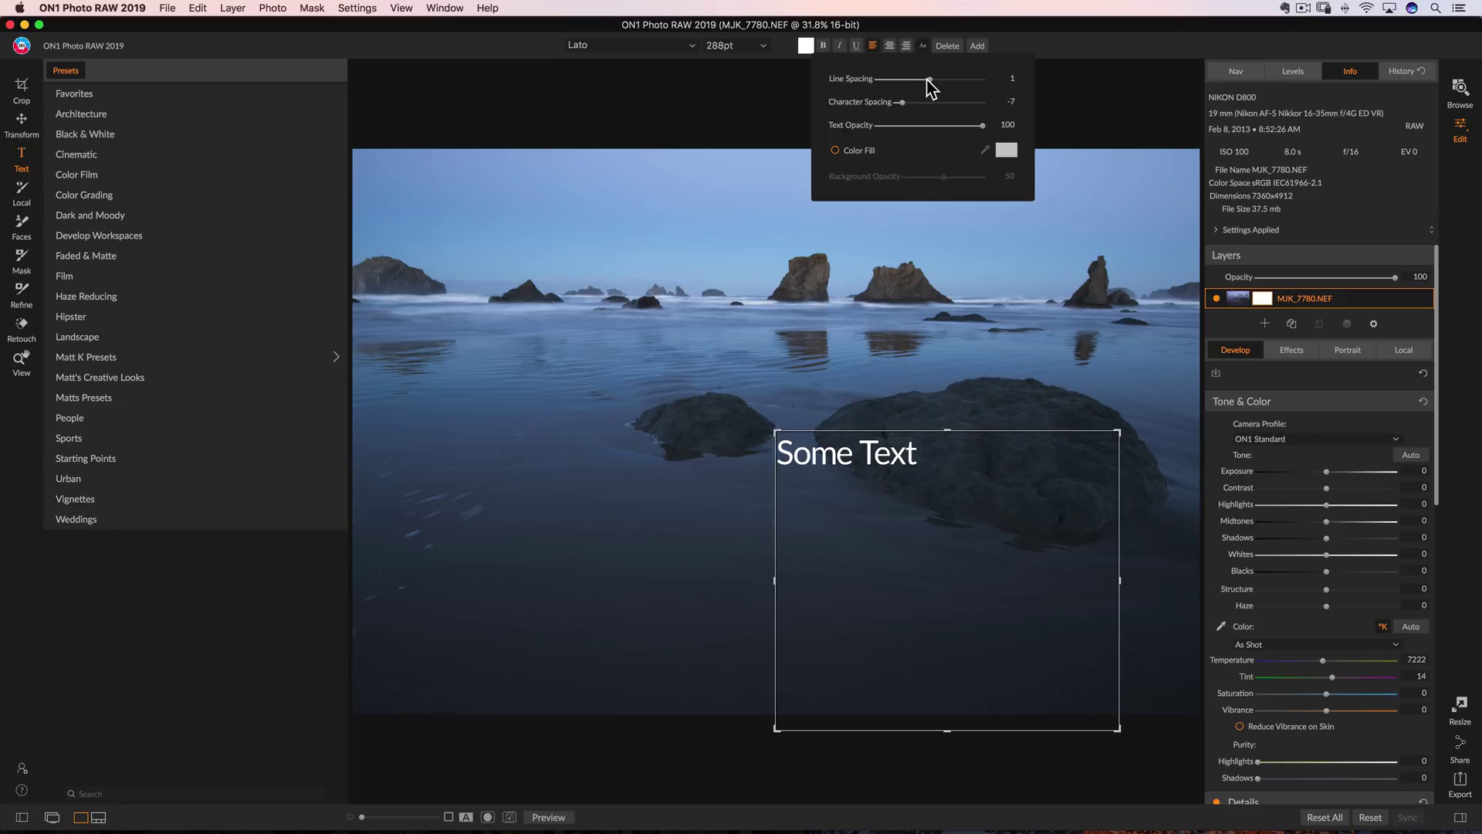
# - Give Some Text a salmon Color Fill background and shrink its box to hug the words
pyautogui.click(835, 150)
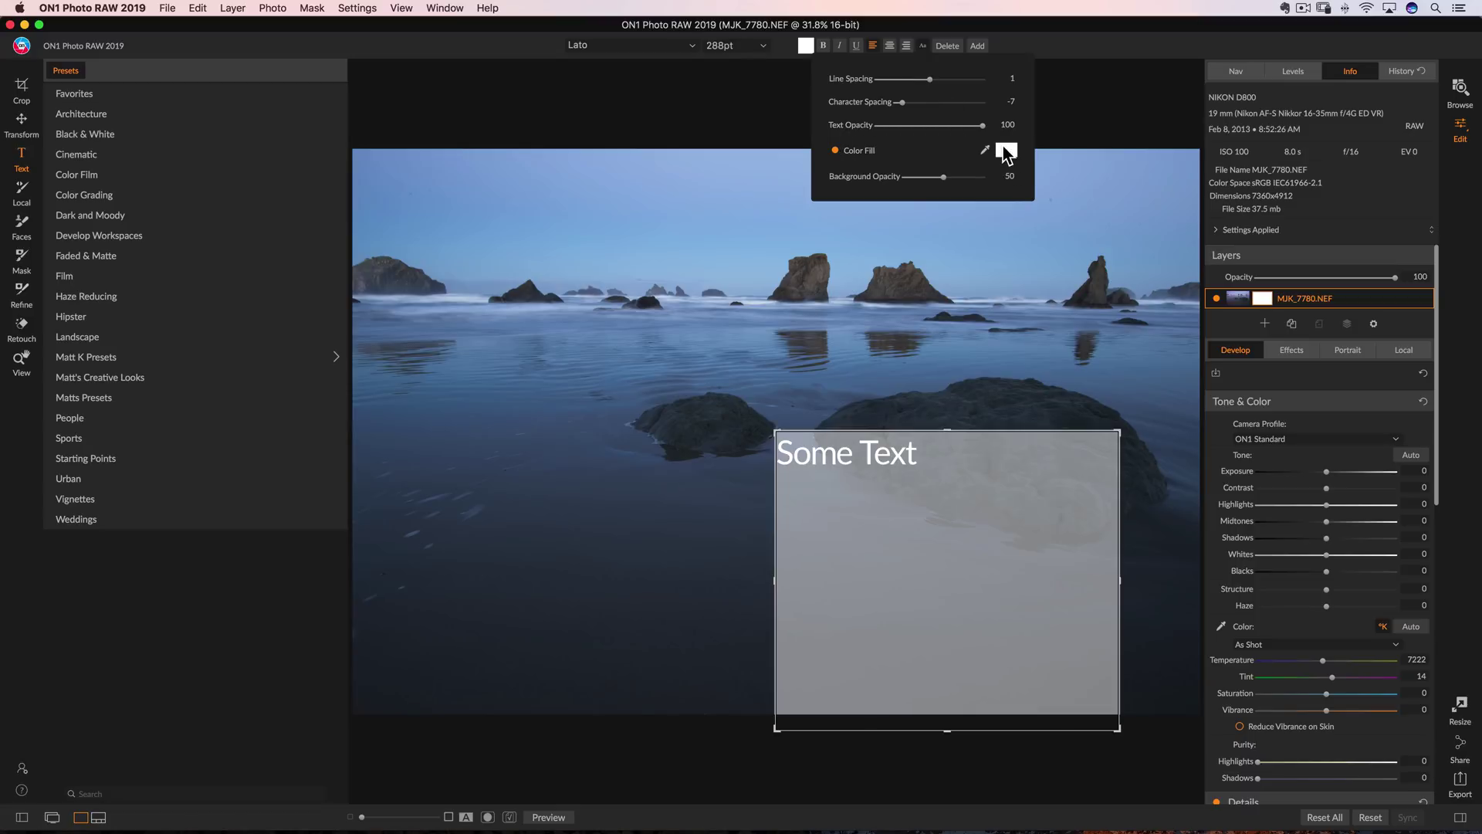
pyautogui.click(1006, 150)
pyautogui.moveTo(502, 339); pyautogui.dragTo(546, 341)
pyautogui.click(512, 340)
pyautogui.moveTo(1123, 737); pyautogui.dragTo(931, 479)
# - Set the fill to red, then move the text box down and stretch it across the photo's bottom
pyautogui.click(538, 355)
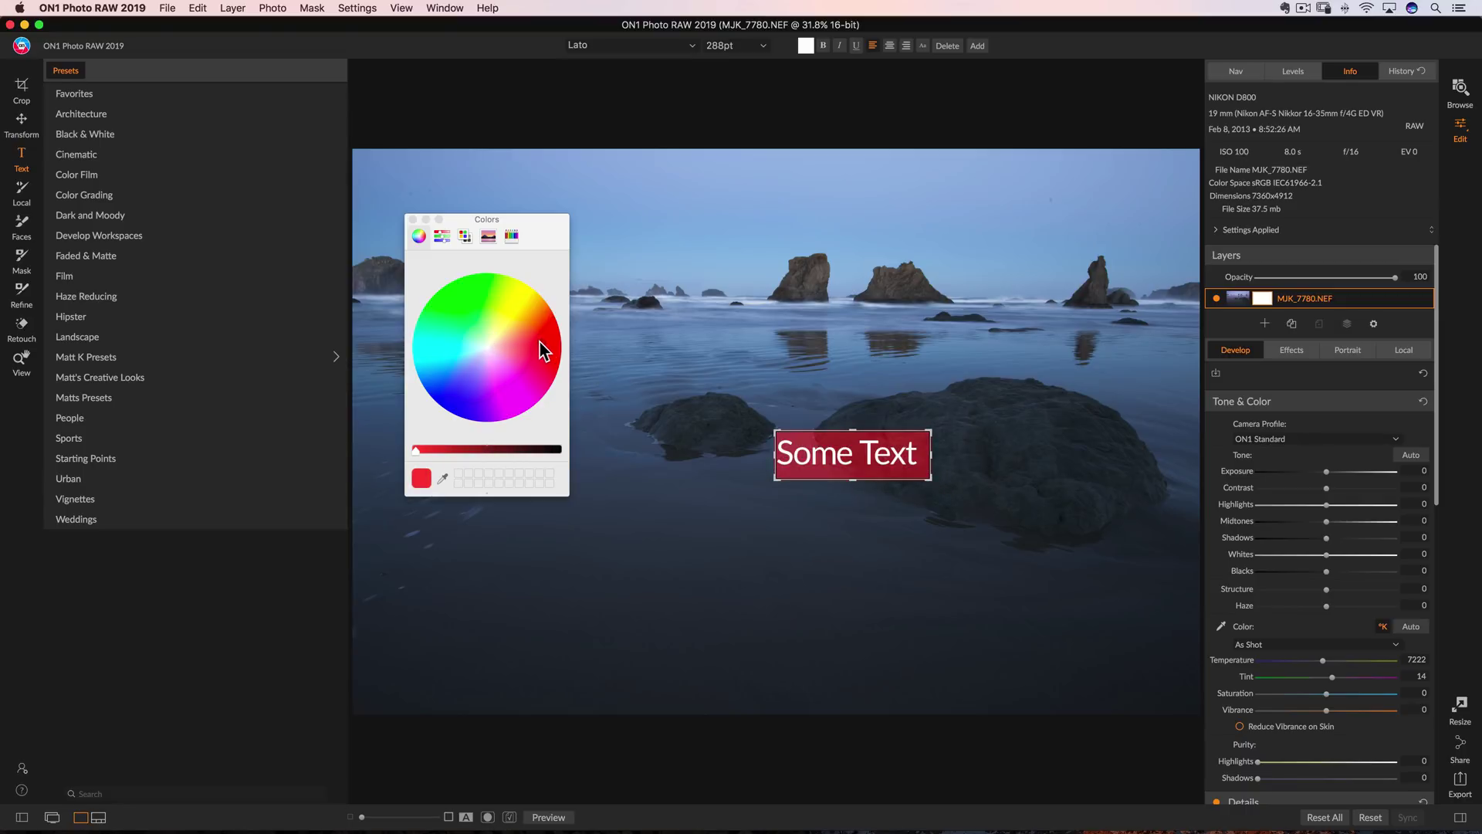
pyautogui.click(413, 220)
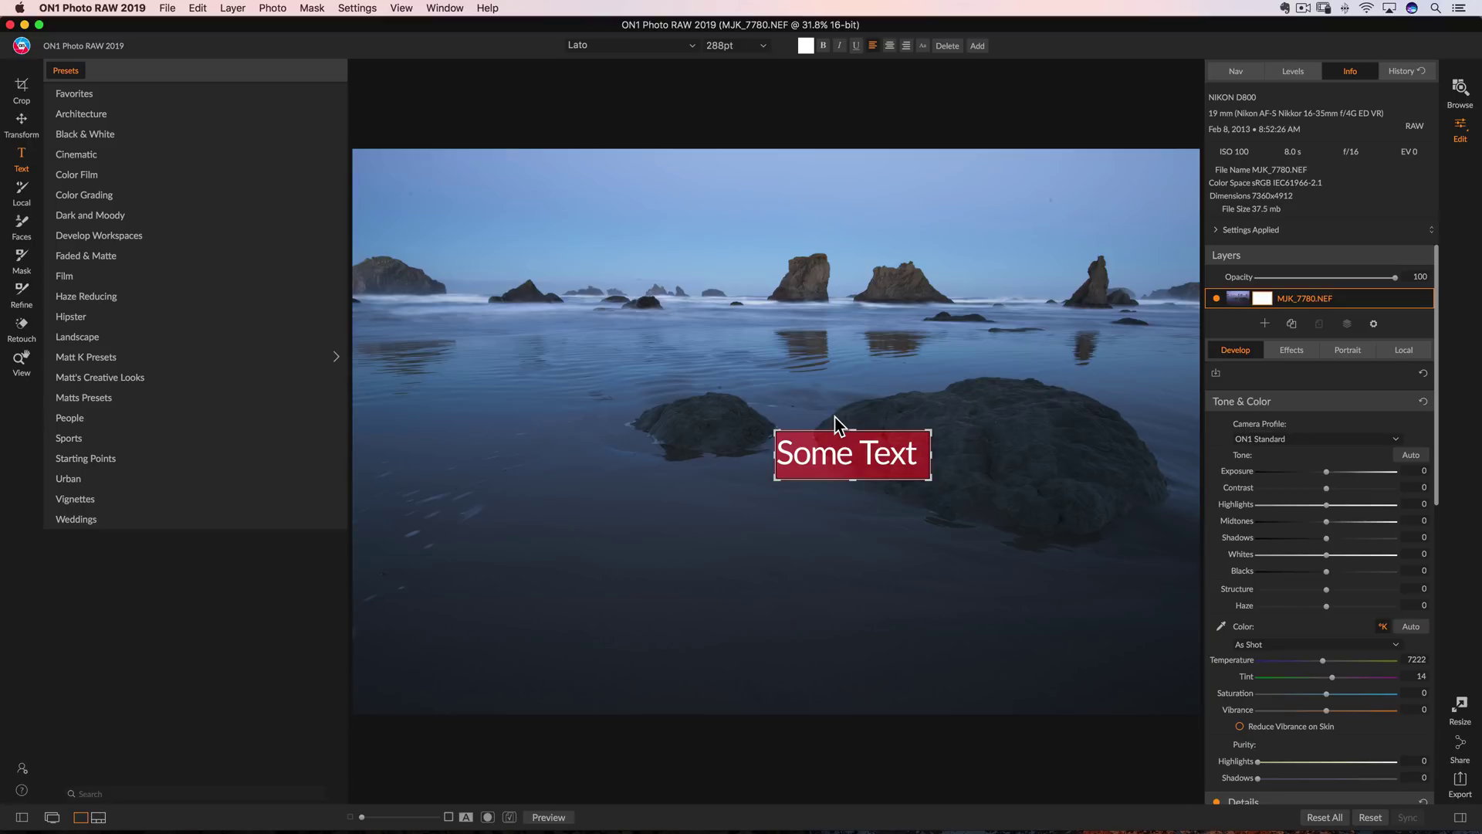
pyautogui.moveTo(831, 467); pyautogui.dragTo(400, 656)
pyautogui.moveTo(507, 677); pyautogui.dragTo(1201, 716)
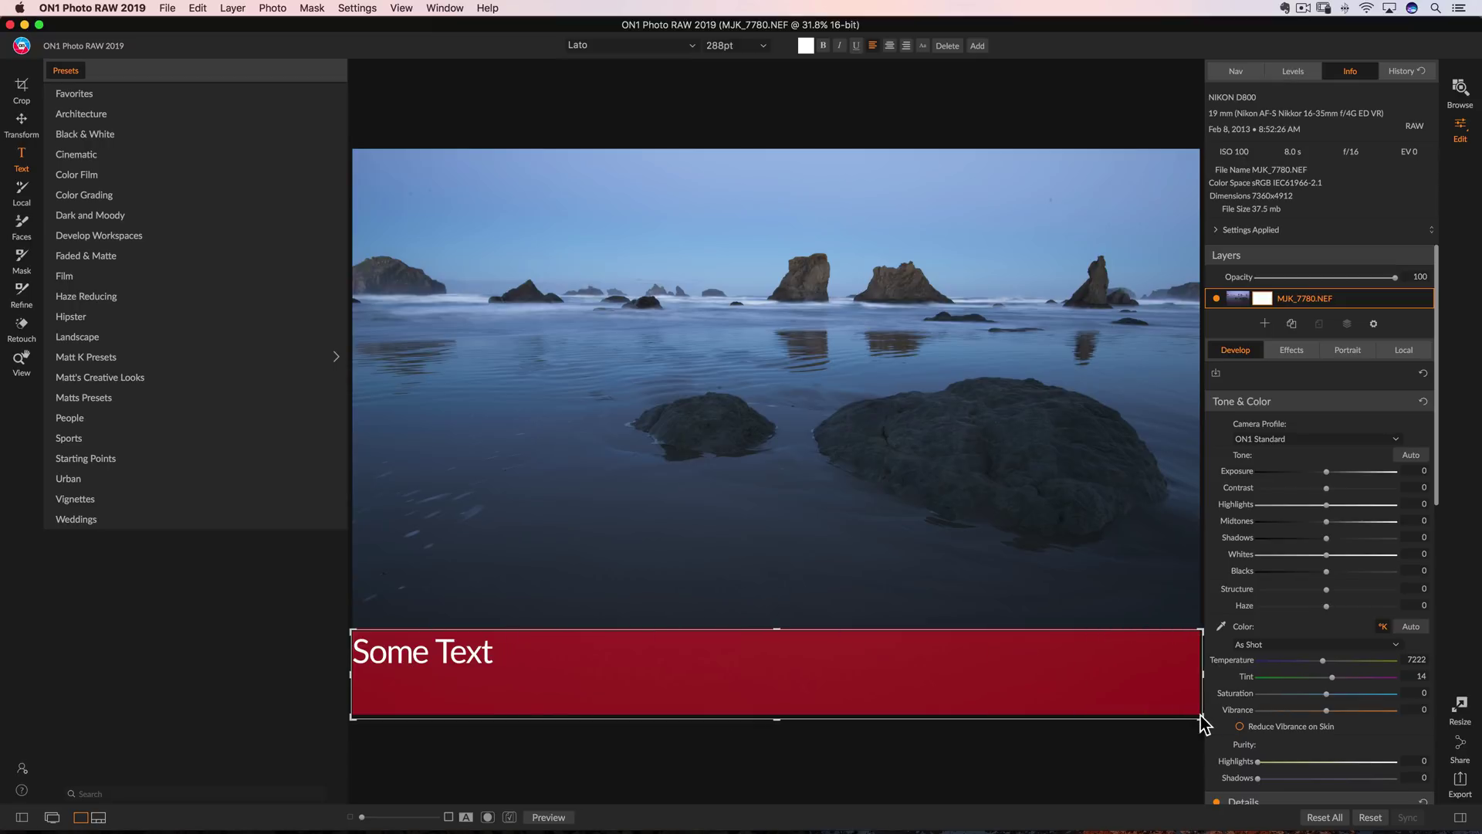
# - Change the text background to dark gray at 25% brightness using the Gray Scale Slider
pyautogui.click(924, 46)
pyautogui.click(1005, 148)
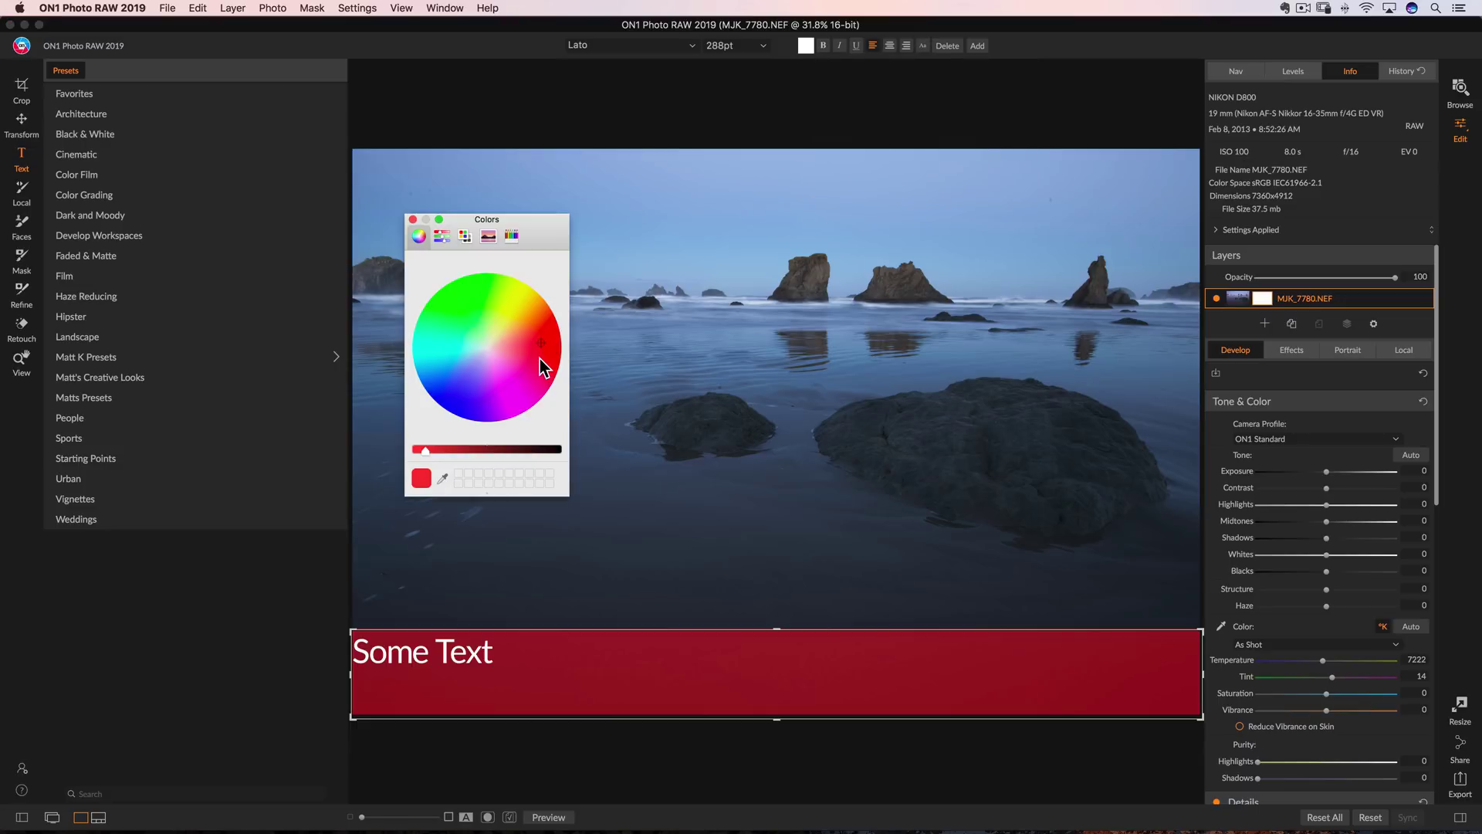
pyautogui.moveTo(550, 450); pyautogui.dragTo(569, 451)
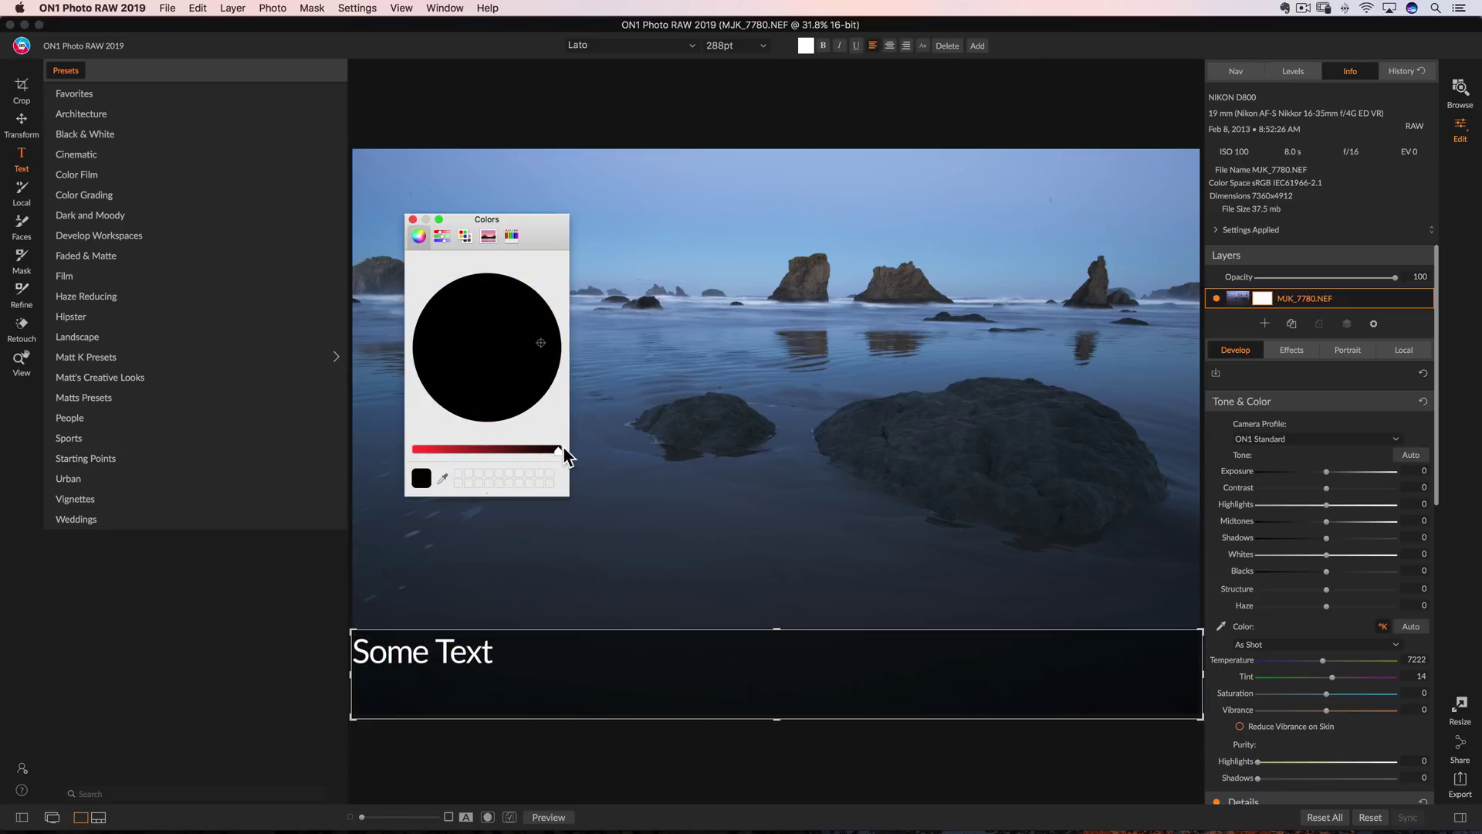
pyautogui.click(495, 316)
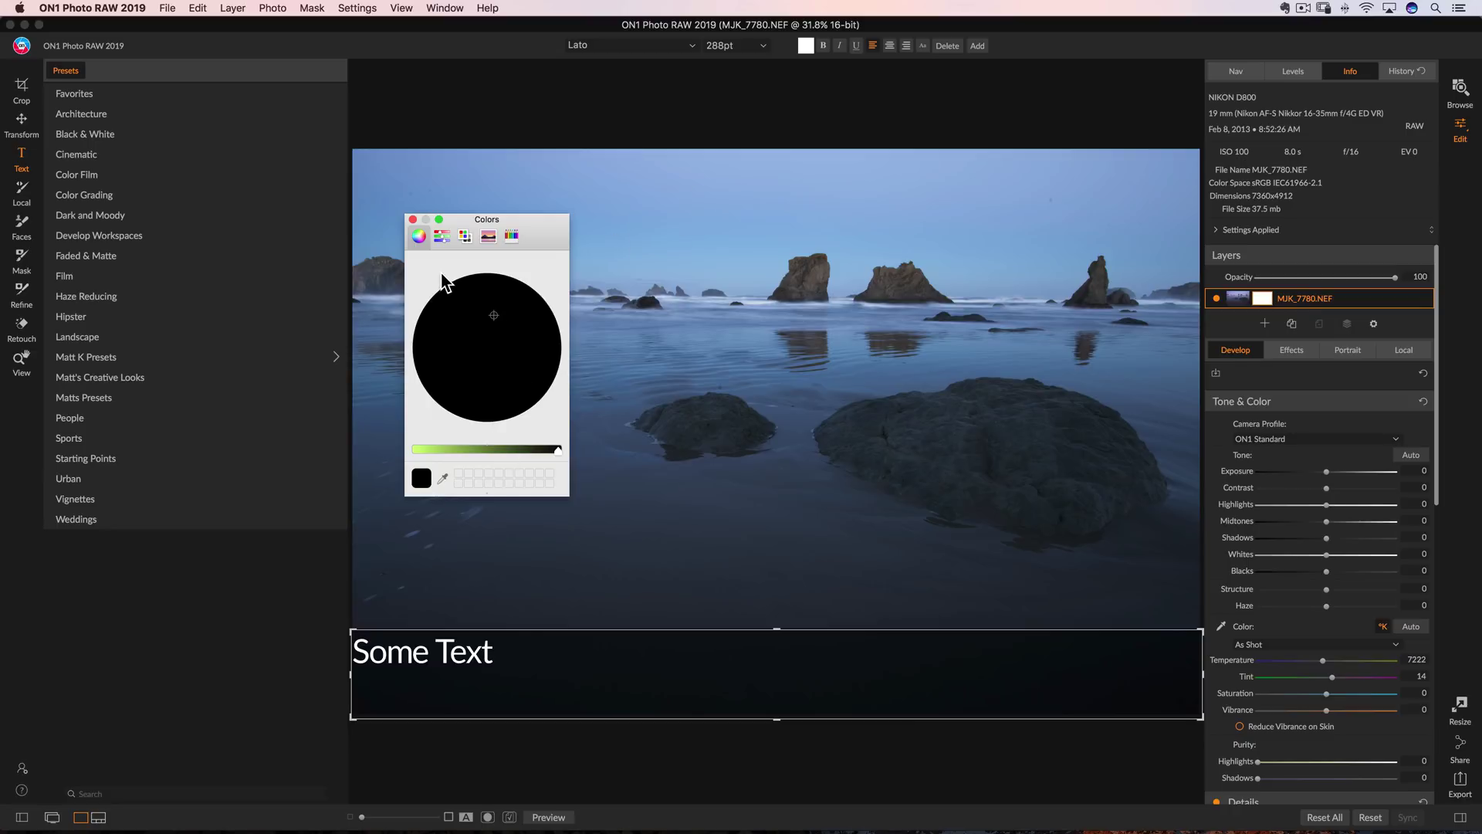
pyautogui.click(442, 237)
pyautogui.click(465, 316)
pyautogui.click(444, 313)
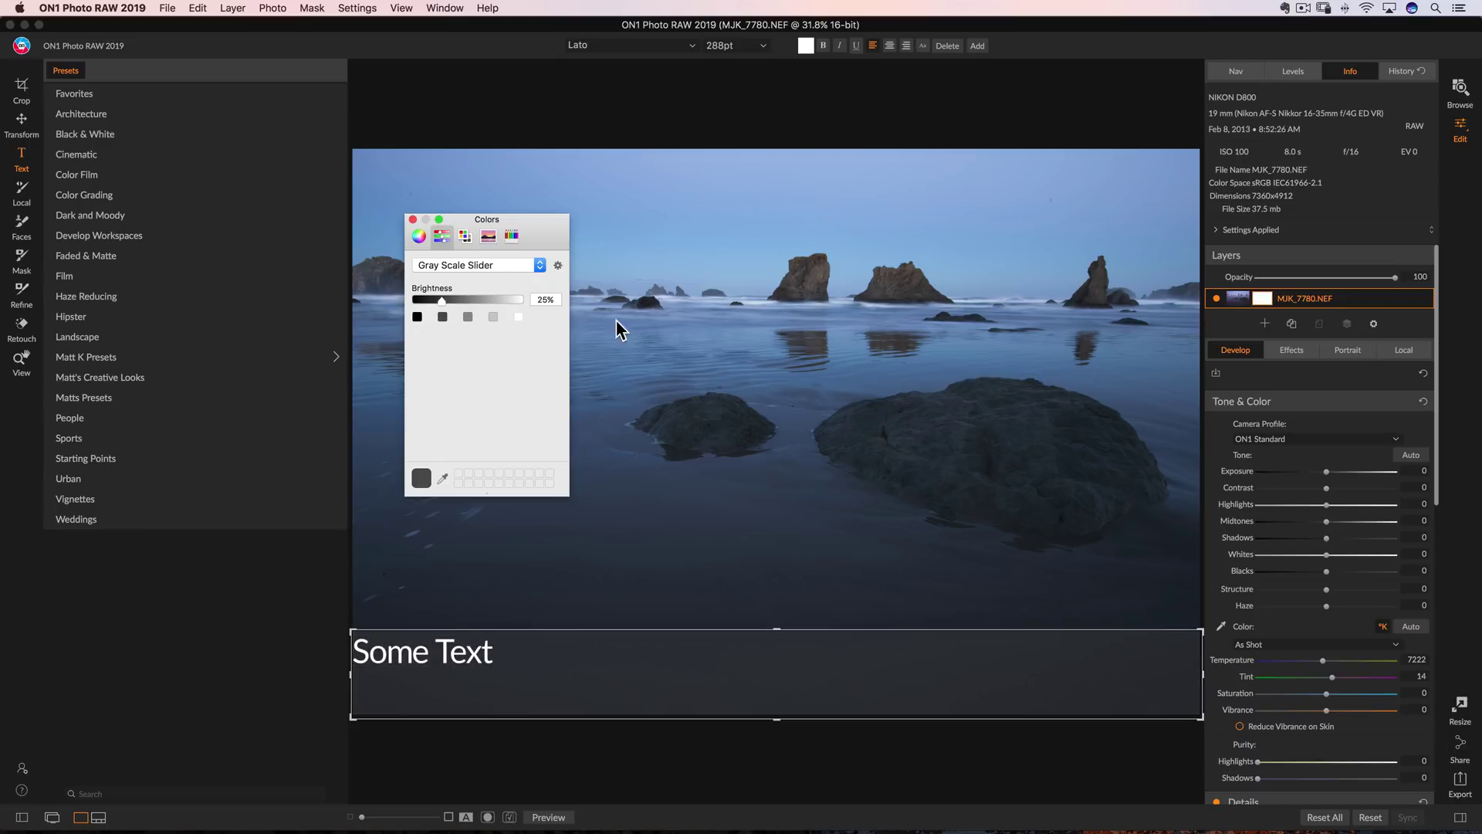
# - Close the Colors window, leaving the dark gray caption bar in place
pyautogui.click(413, 219)
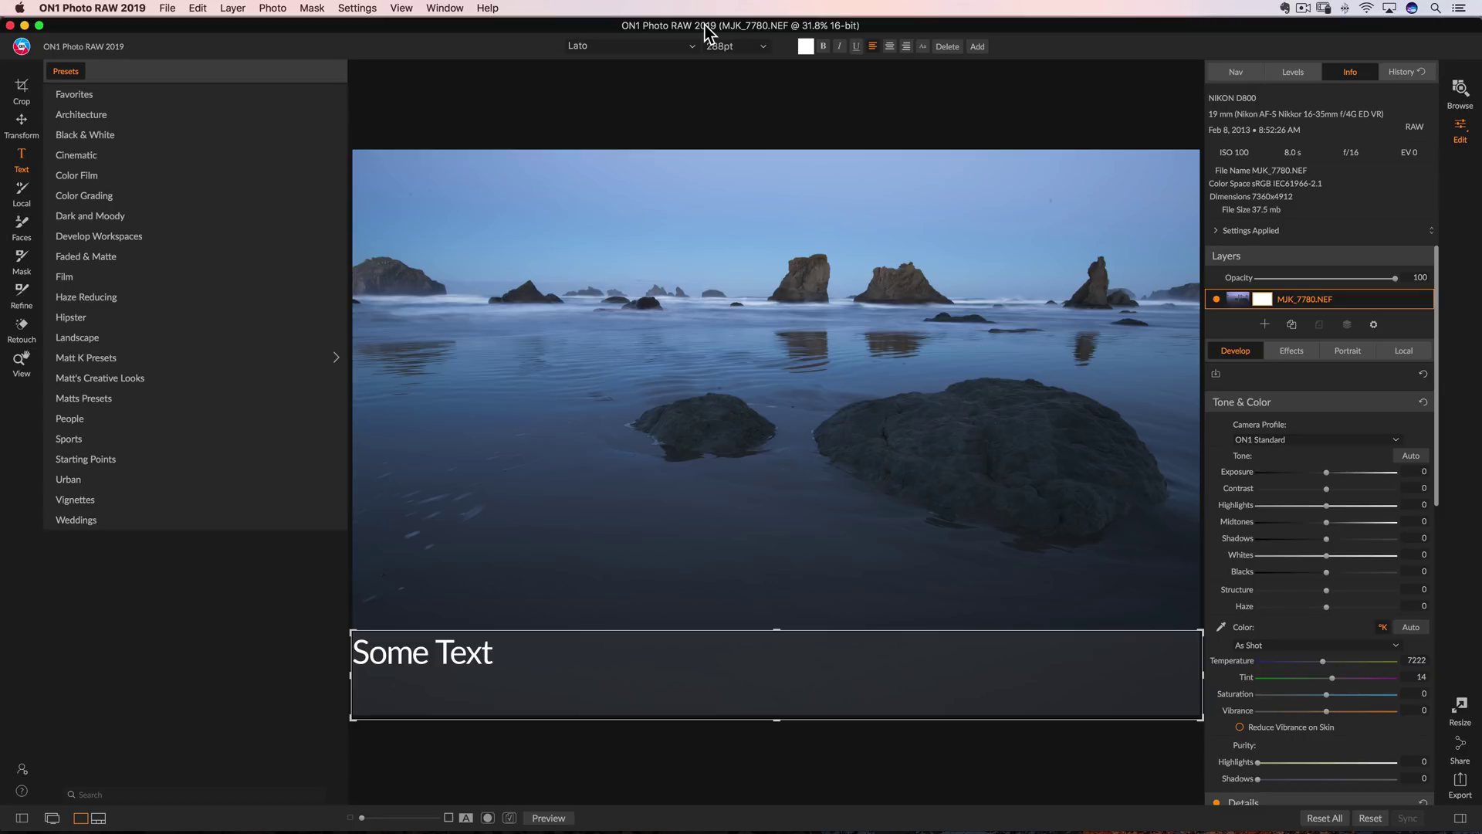
# - Switch to Google Chrome's mattk.com landscape-editing course page and select its URL
pyautogui.press('super+Tab')
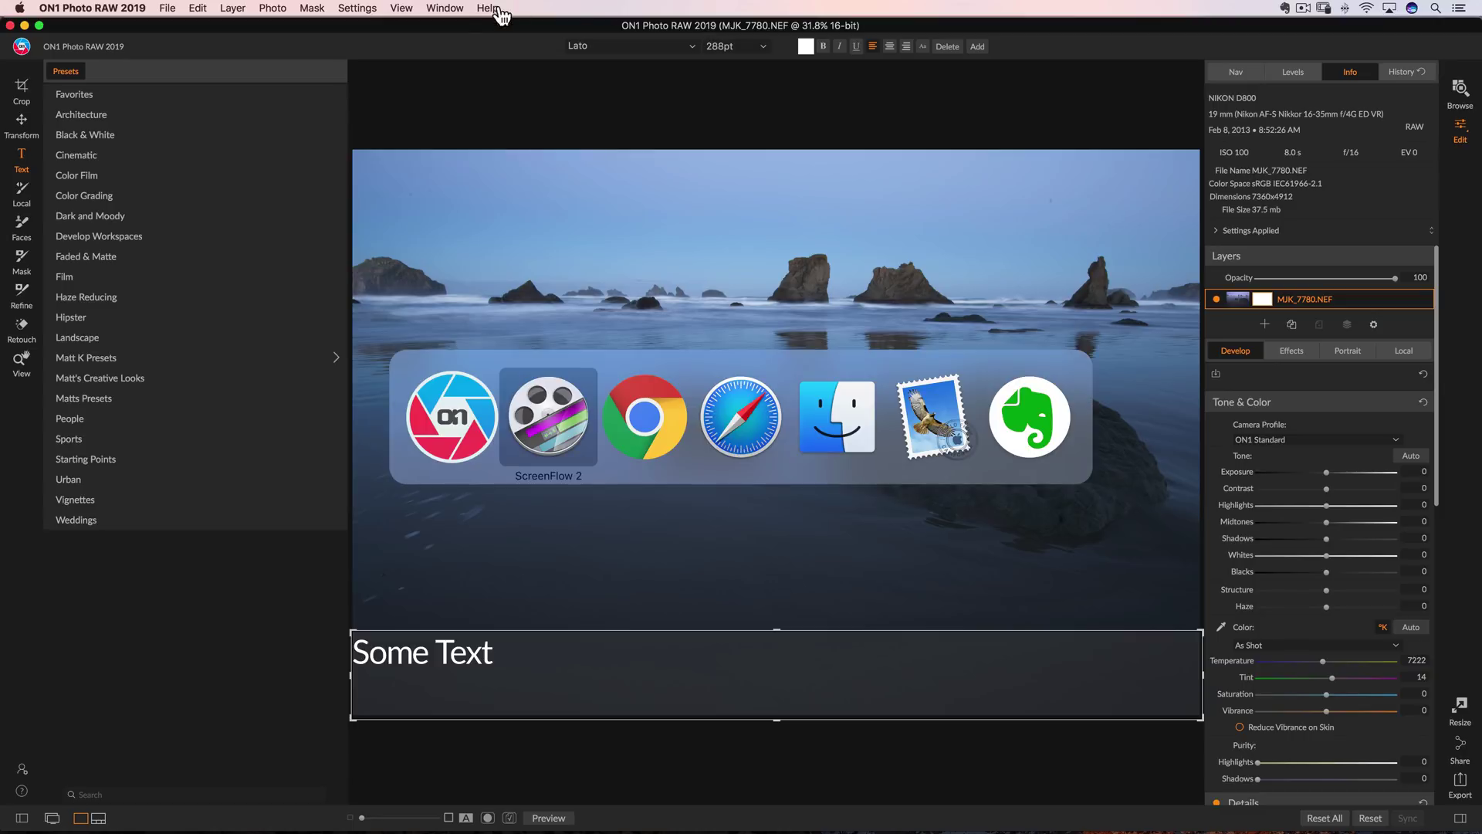
pyautogui.click(639, 401)
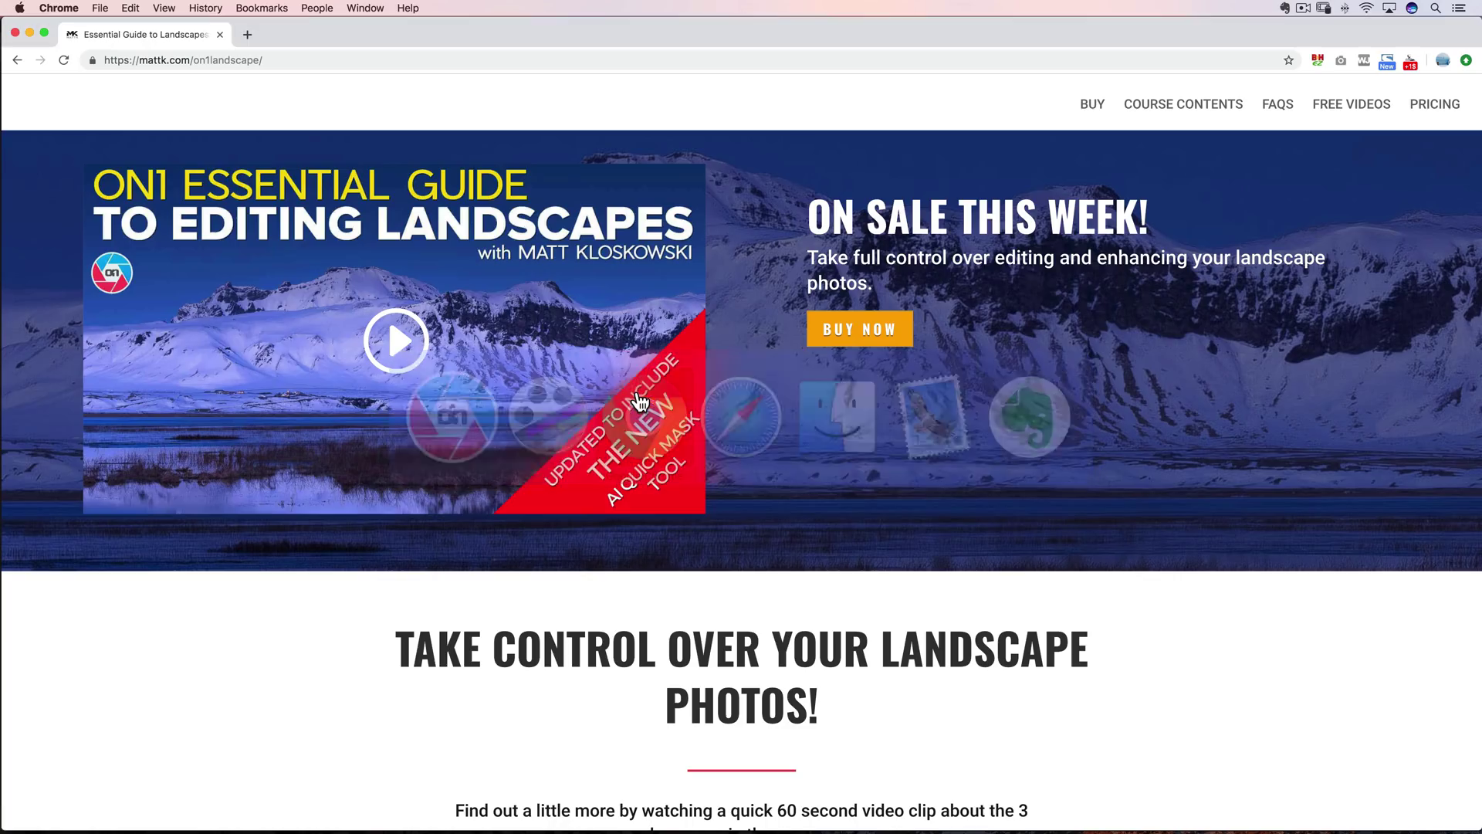
pyautogui.click(323, 65)
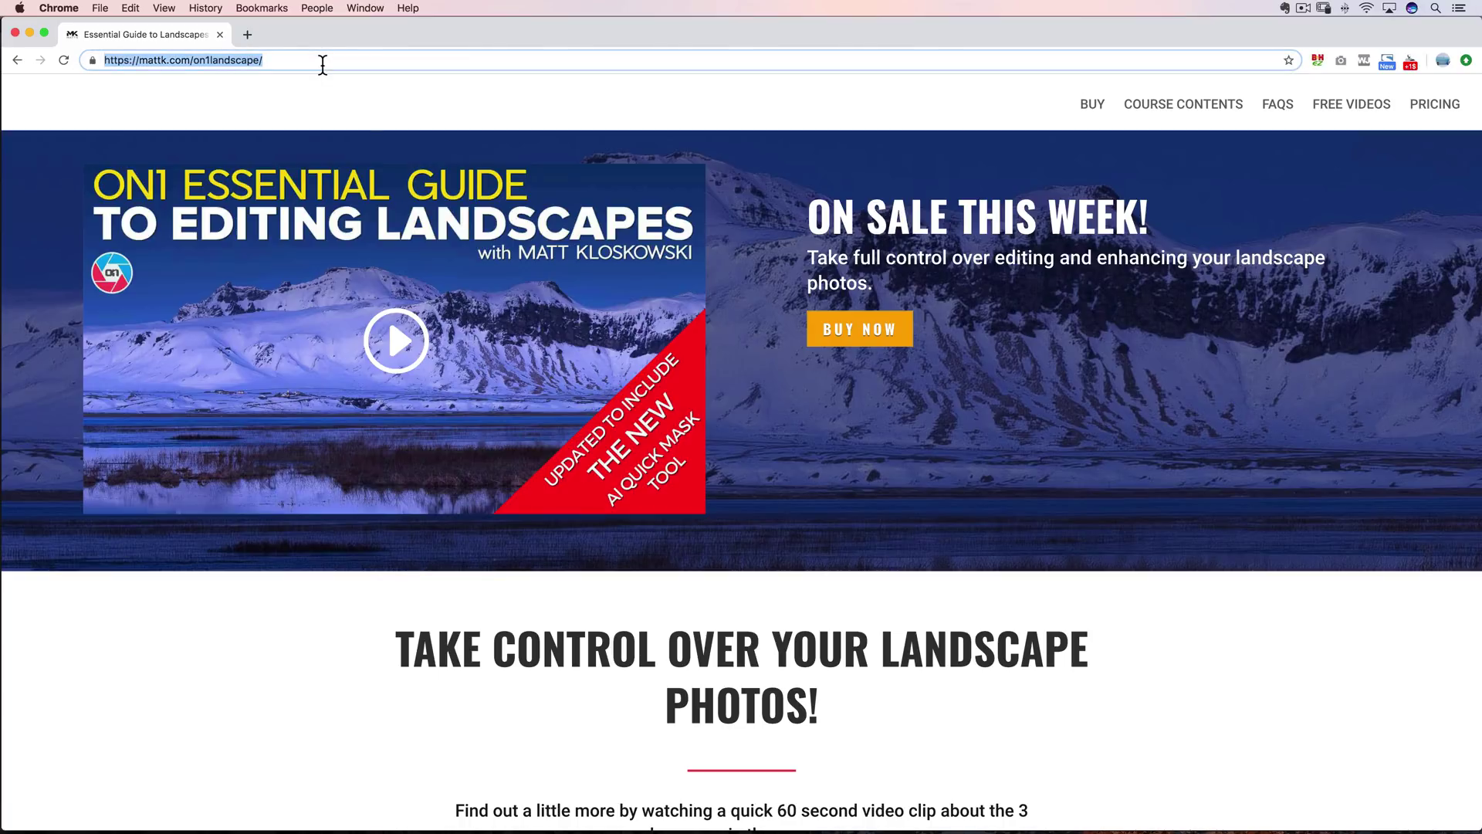